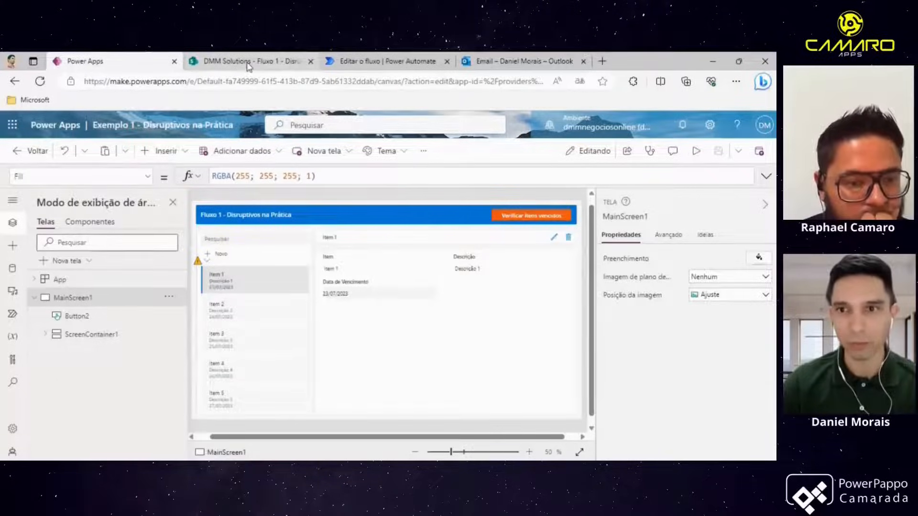
- Preview the app, scroll the item gallery and select a few items to view their details, then close the preview
left_click(696, 152)
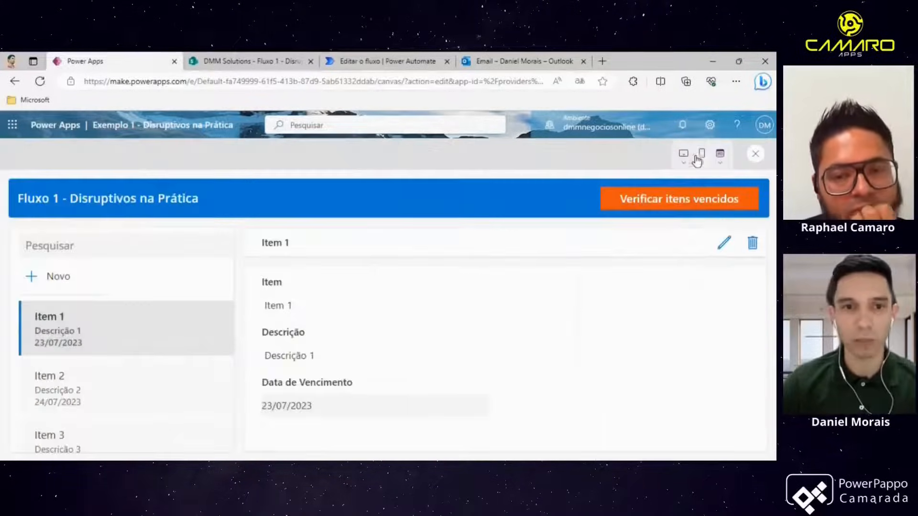
scroll(127, 315, "down", 1)
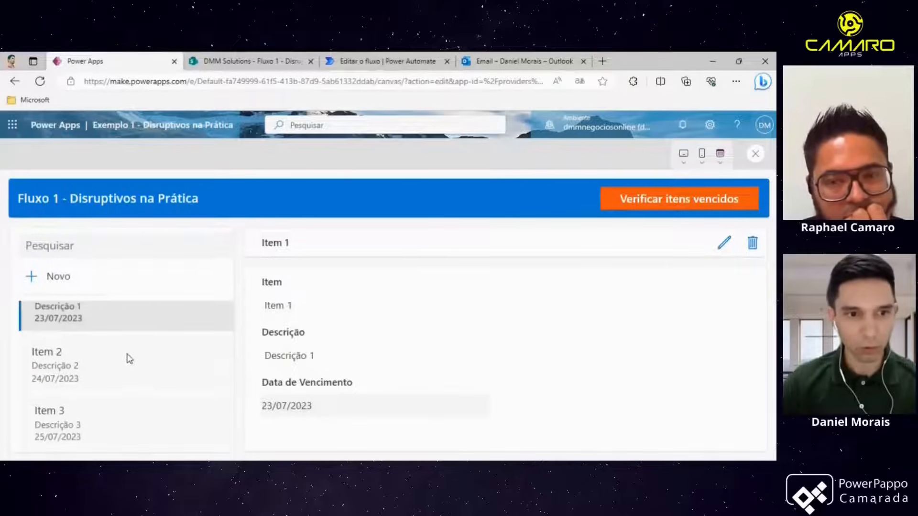
left_click(107, 373)
left_click(98, 395)
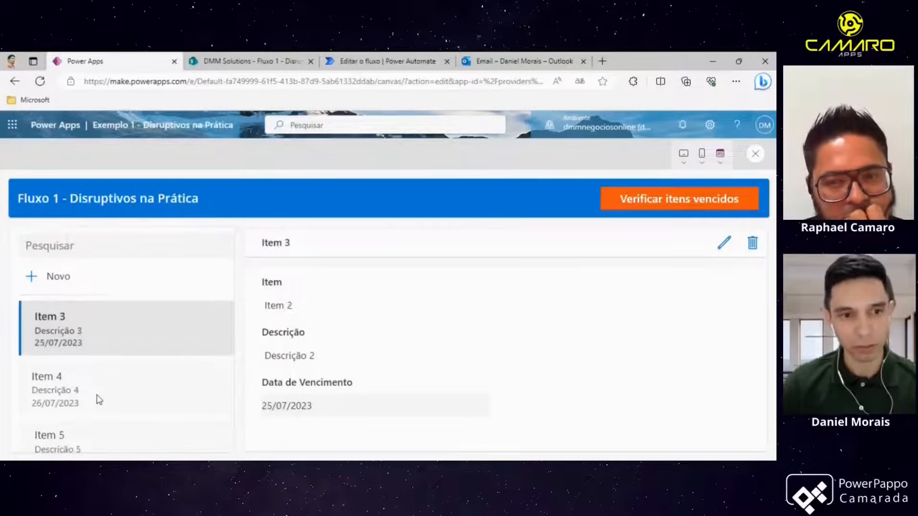
left_click(99, 400)
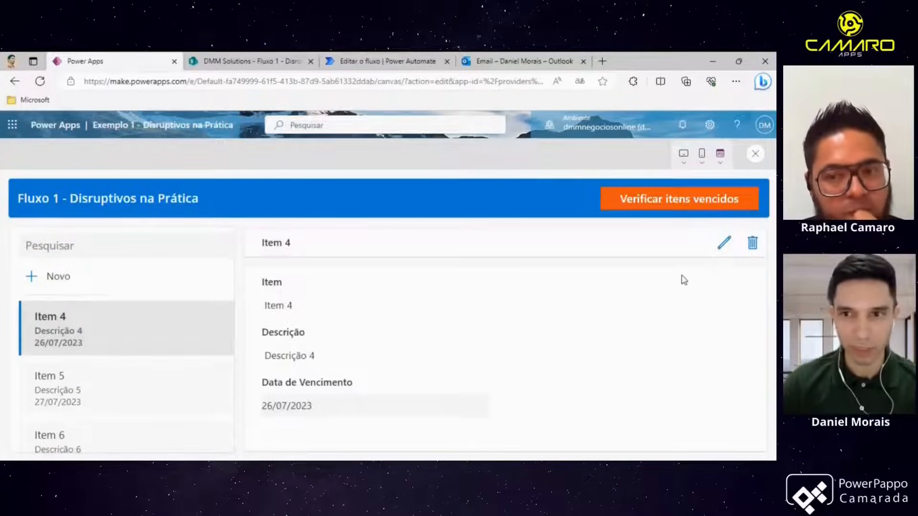
left_click(755, 154)
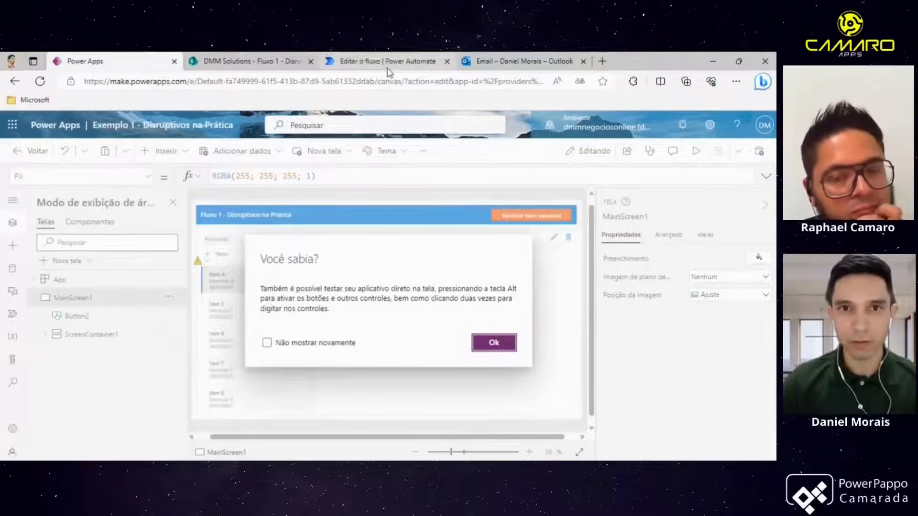
- Review the existing flow in the Power Automate tab, return to Power Apps and dismiss the tip dialog
left_click(388, 66)
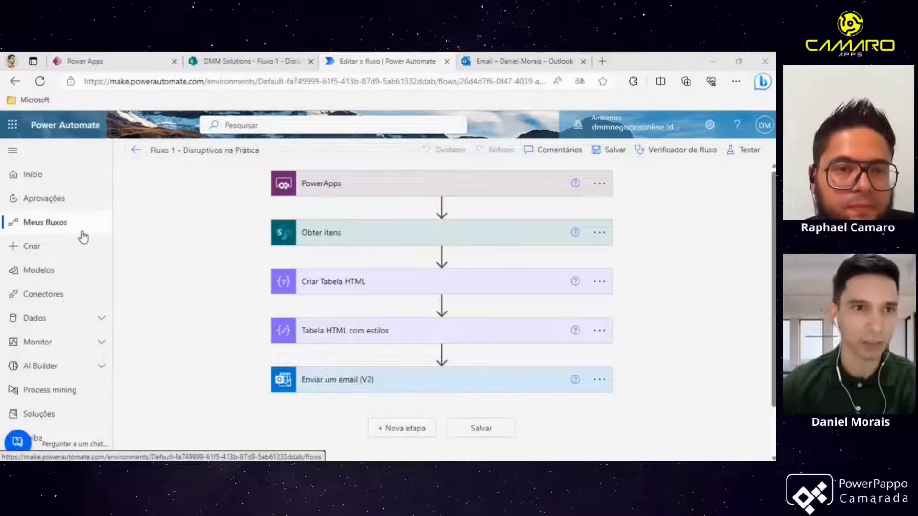
left_click(128, 68)
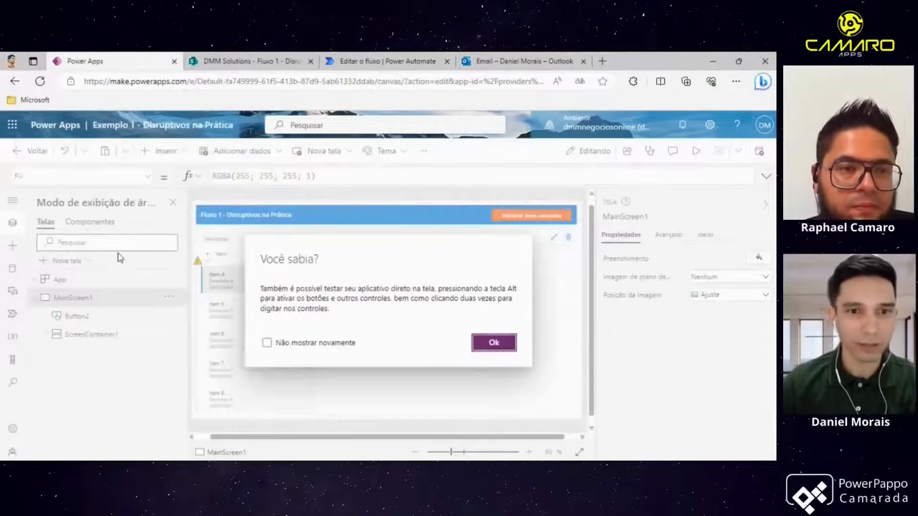
left_click(507, 345)
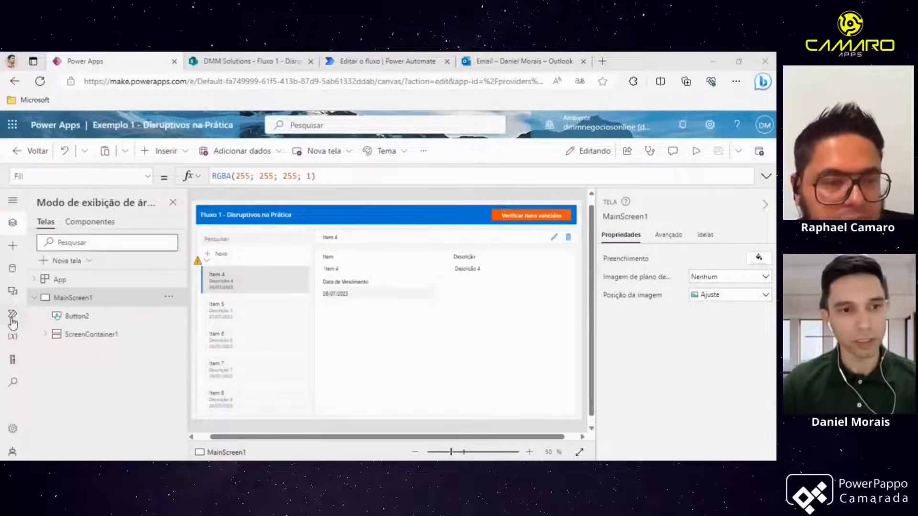
- Open the Power Automate pane and browse the flows available to add to the app
left_click(12, 317)
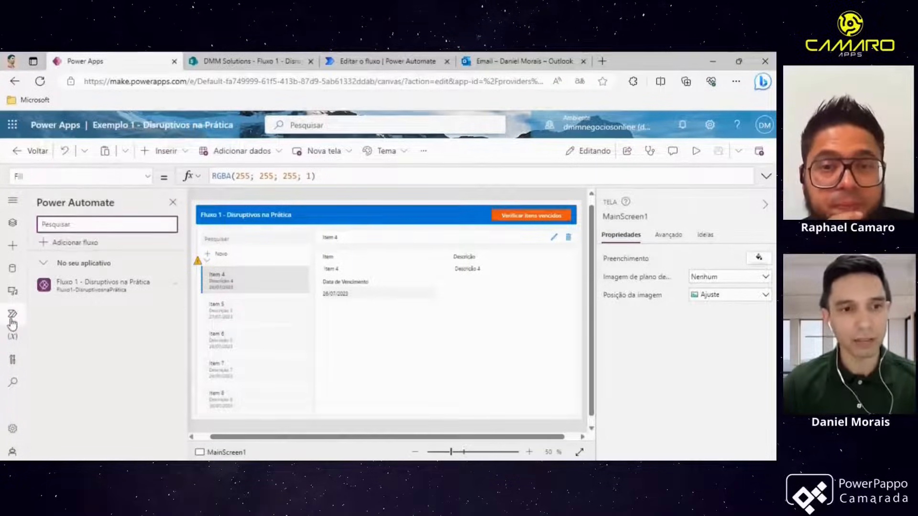
left_click(64, 242)
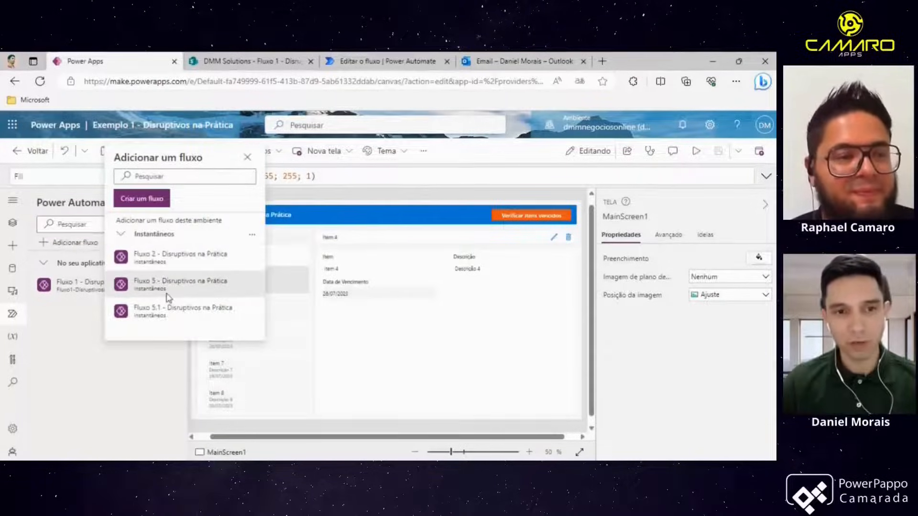
mouse_move(185, 297)
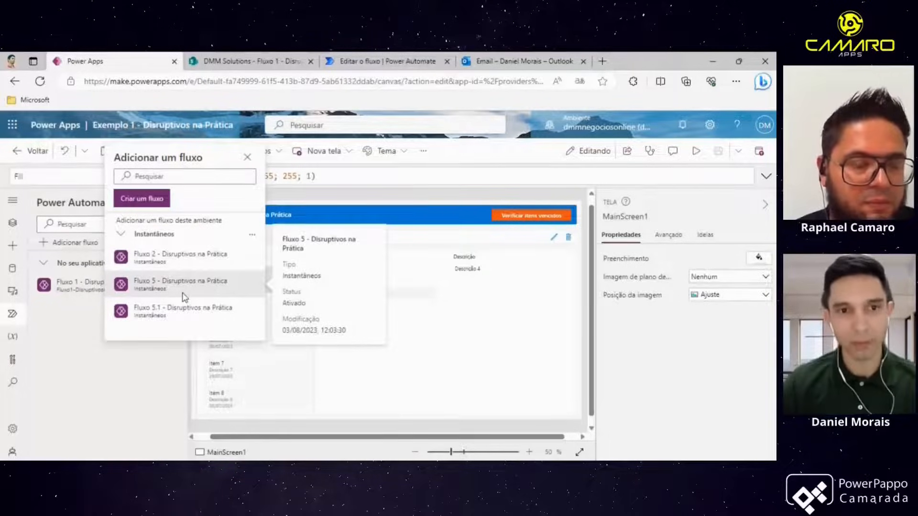
left_click(158, 203)
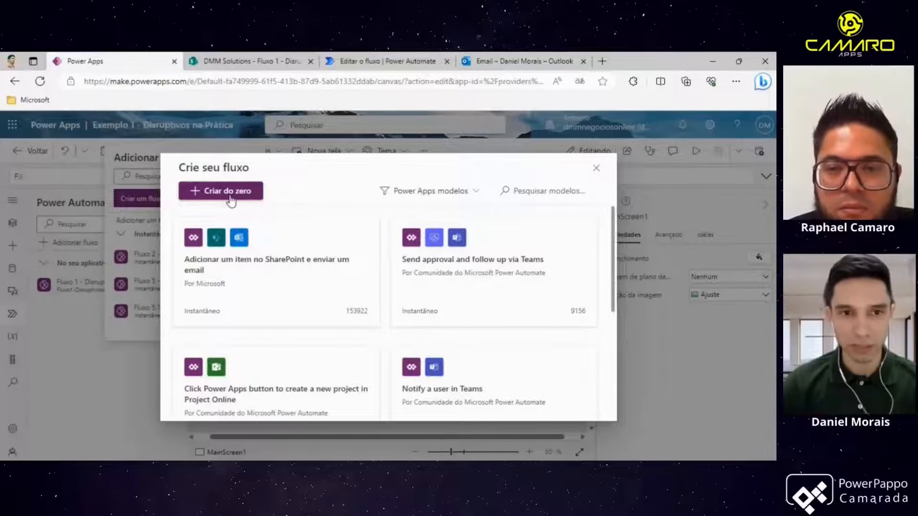
left_click(231, 200)
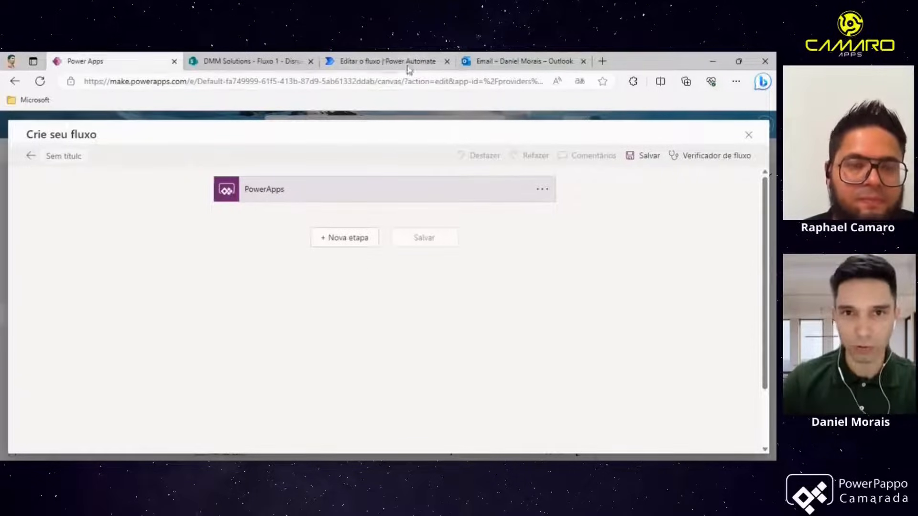
left_click(749, 135)
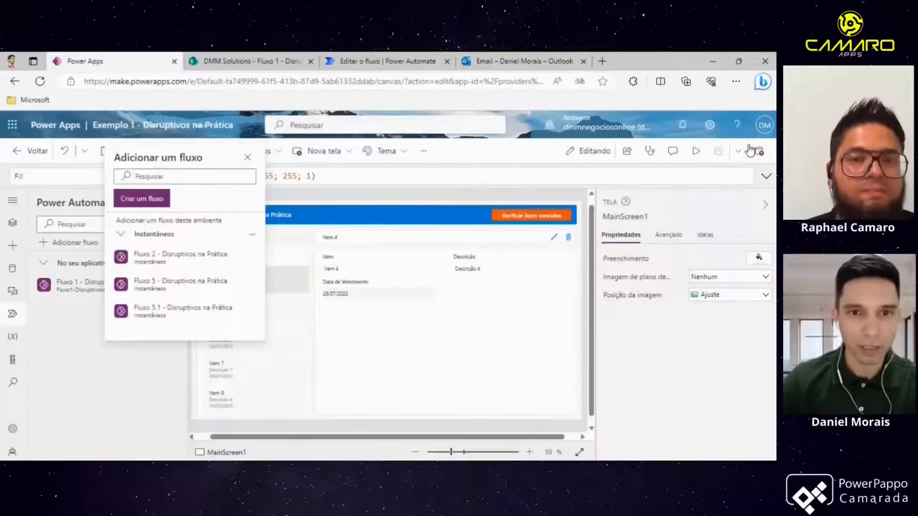
- Examine the flow's PowerApps trigger and the options for inserting a step after it
left_click(383, 62)
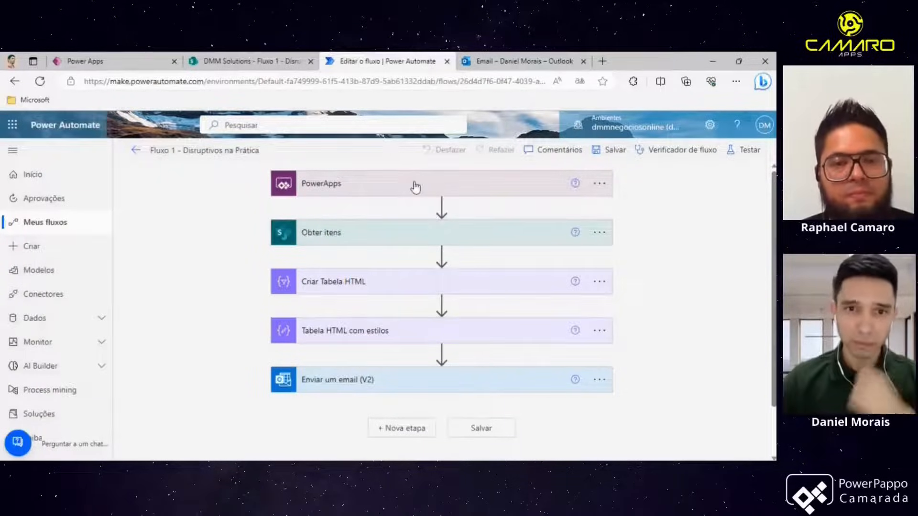
left_click(350, 188)
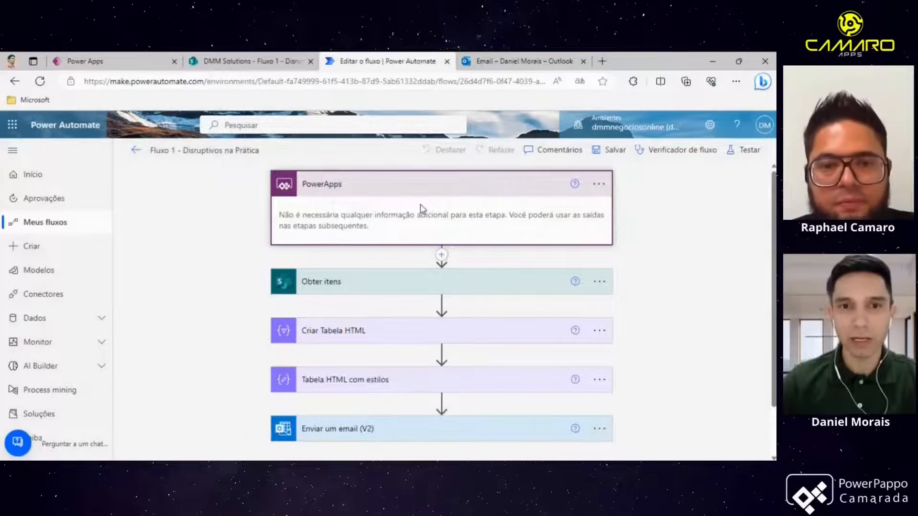
left_click(352, 189)
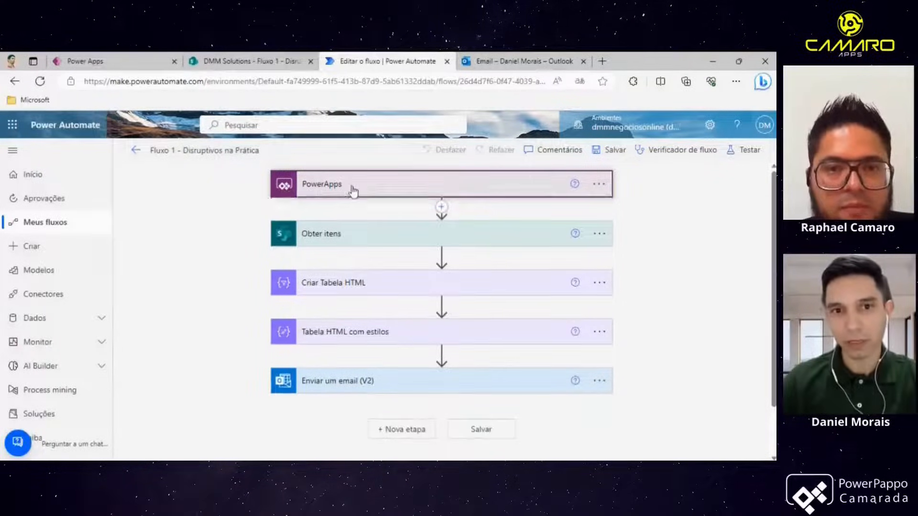
left_click(342, 192)
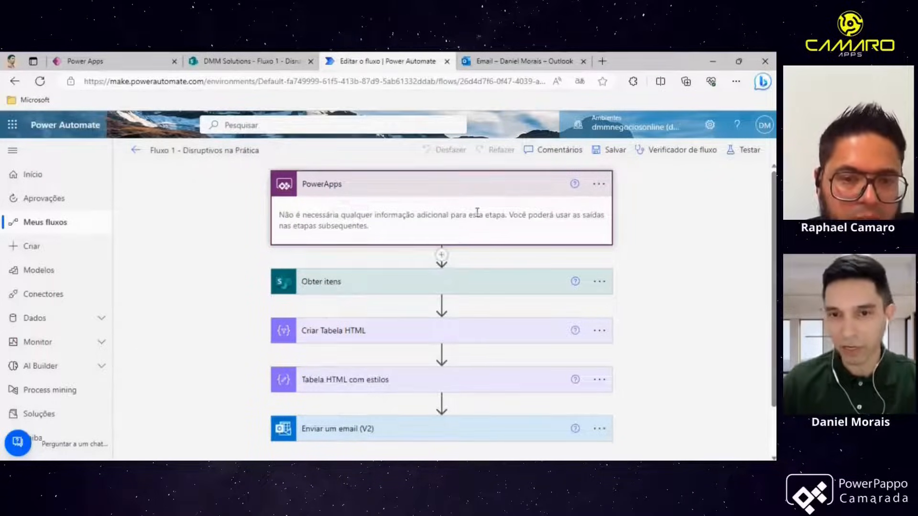
left_click(442, 256)
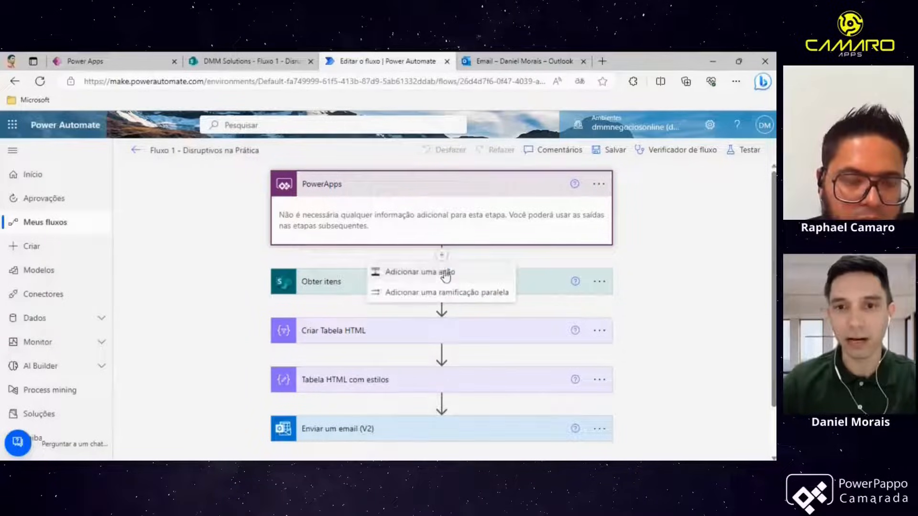
left_click(375, 192)
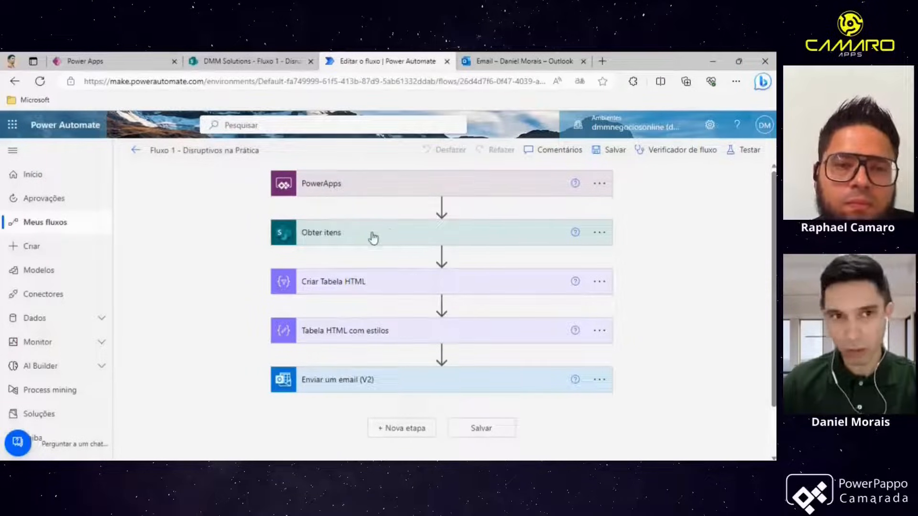
- Switch through the Power Apps and SharePoint list tabs before returning to the flow editor
left_click(111, 64)
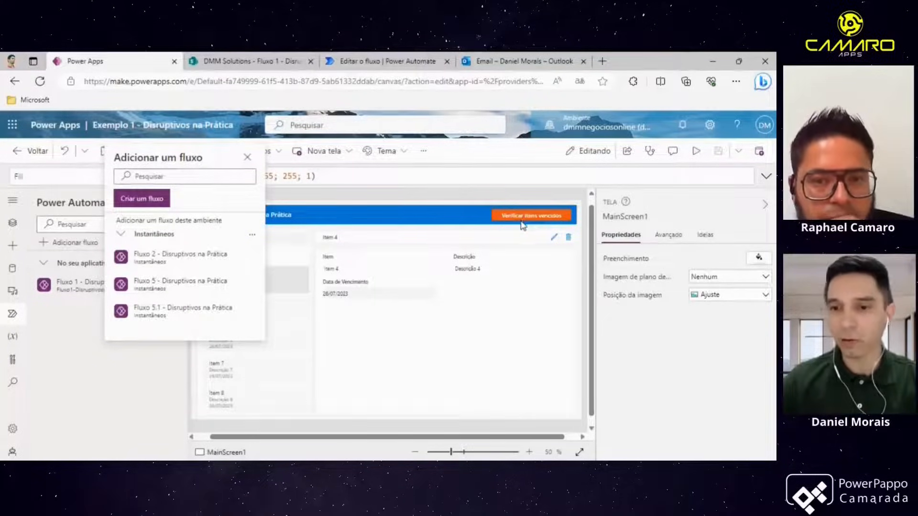
left_click(276, 64)
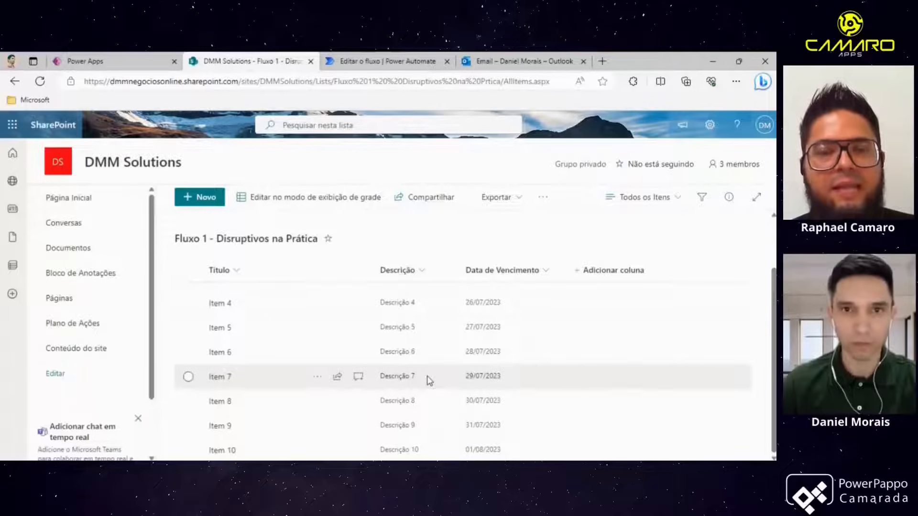
left_click(388, 63)
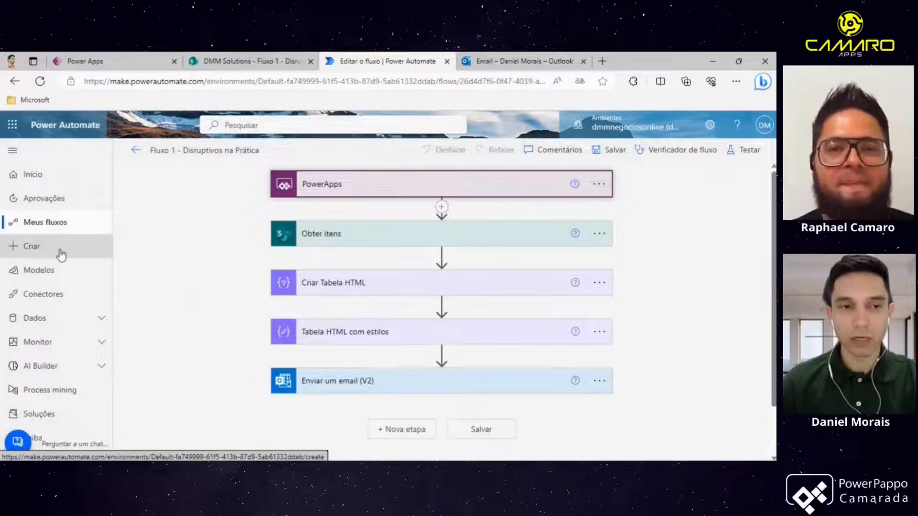
- Open the Power Automate Create page in a new browser tab
right_click(31, 247)
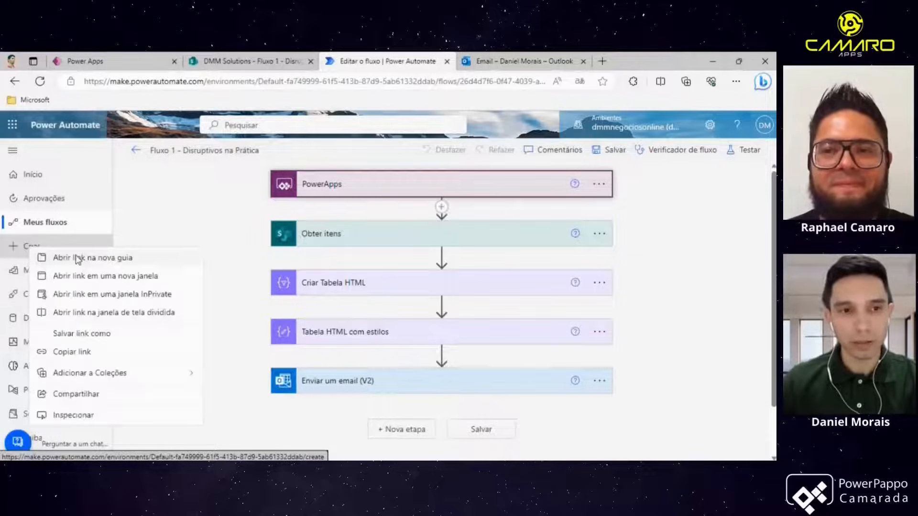
left_click(117, 258)
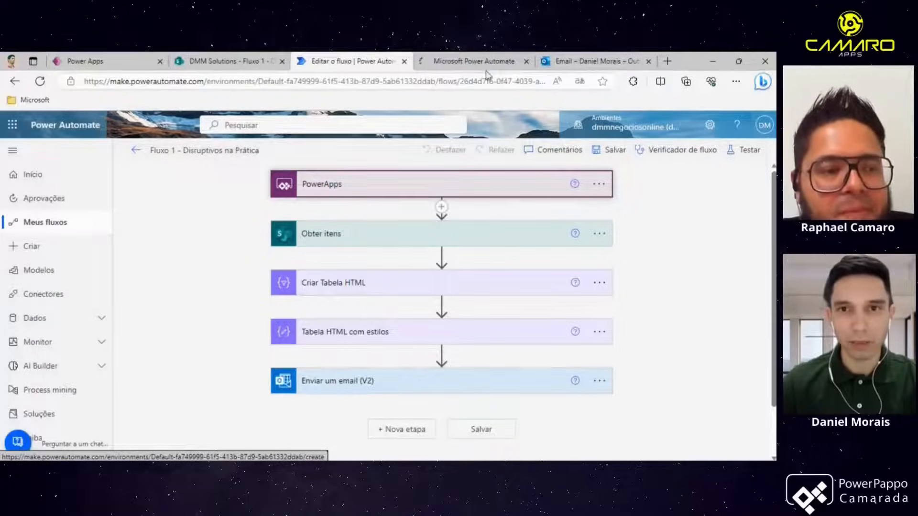
left_click(471, 61)
left_click(538, 168)
left_click(553, 184)
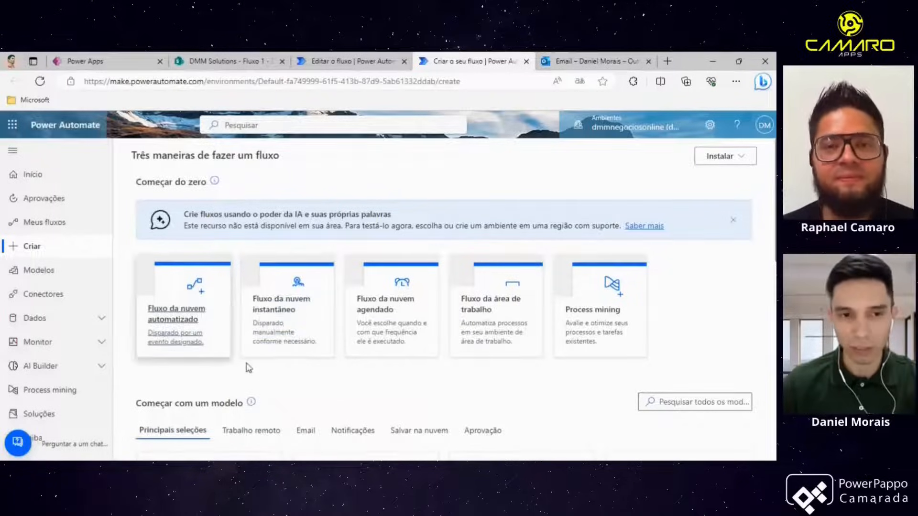
- Start an automated cloud flow, browse the trigger list, and skip choosing a trigger
left_click(191, 329)
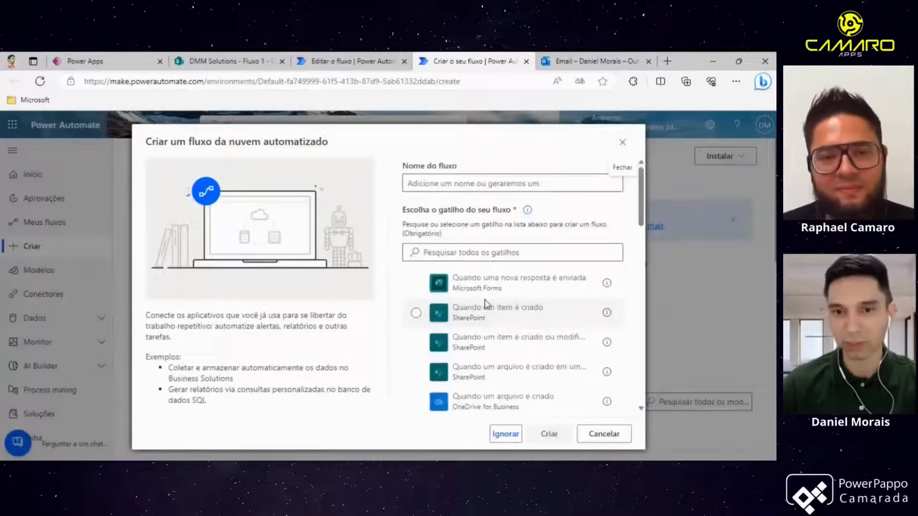
scroll(487, 304, "down", 2)
scroll(486, 305, "down", 10)
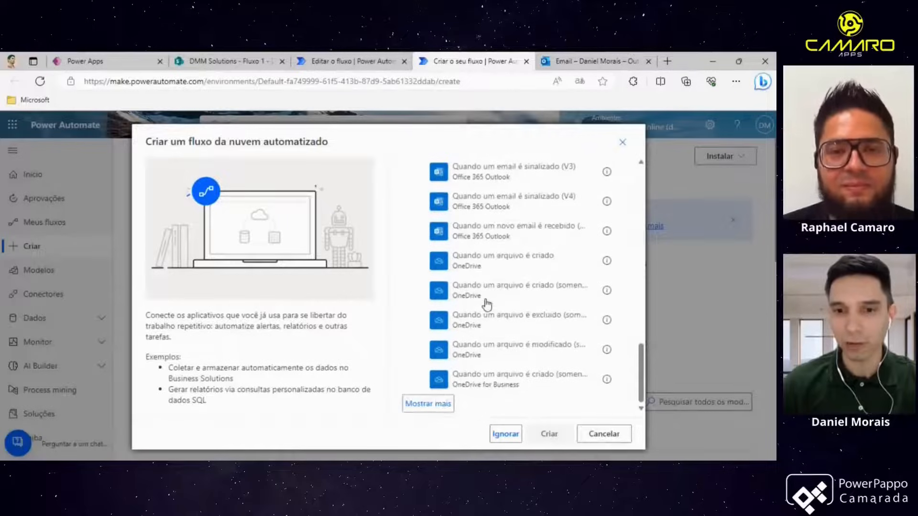
scroll(486, 303, "up", 5)
scroll(441, 326, "up", 6)
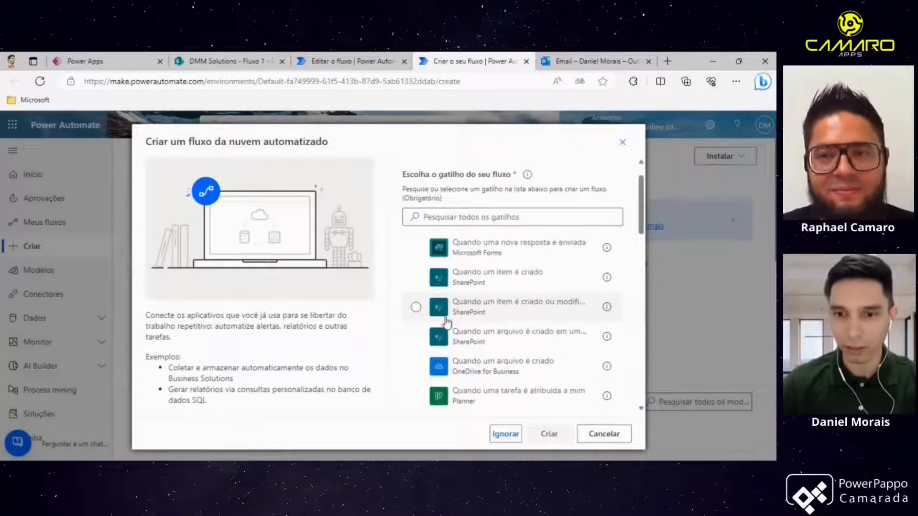
left_click(518, 435)
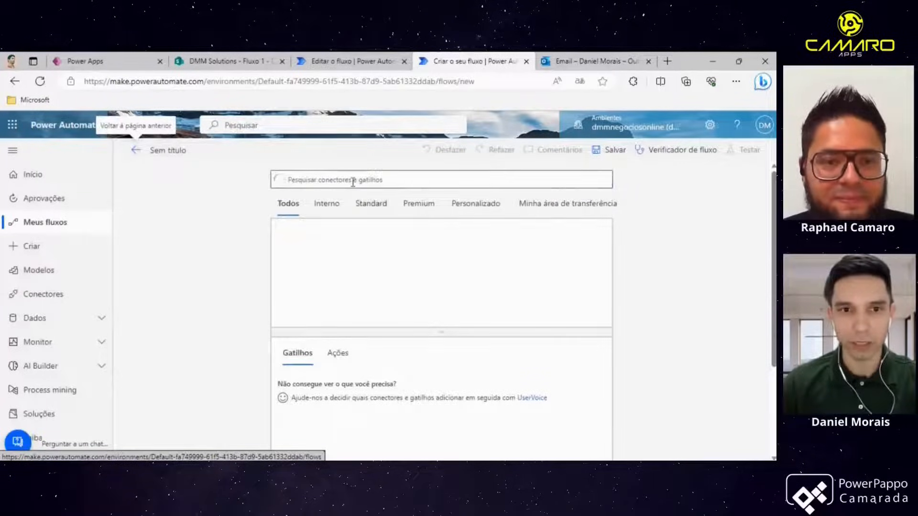
- Search the connectors for PowerApps and add the PowerApps trigger to the new flow
left_click(352, 181)
type("po")
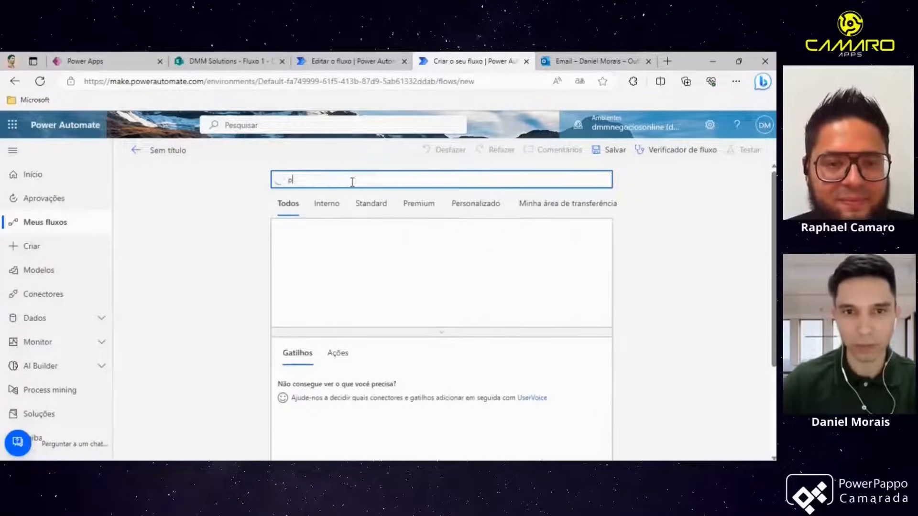
key("BackSpace")
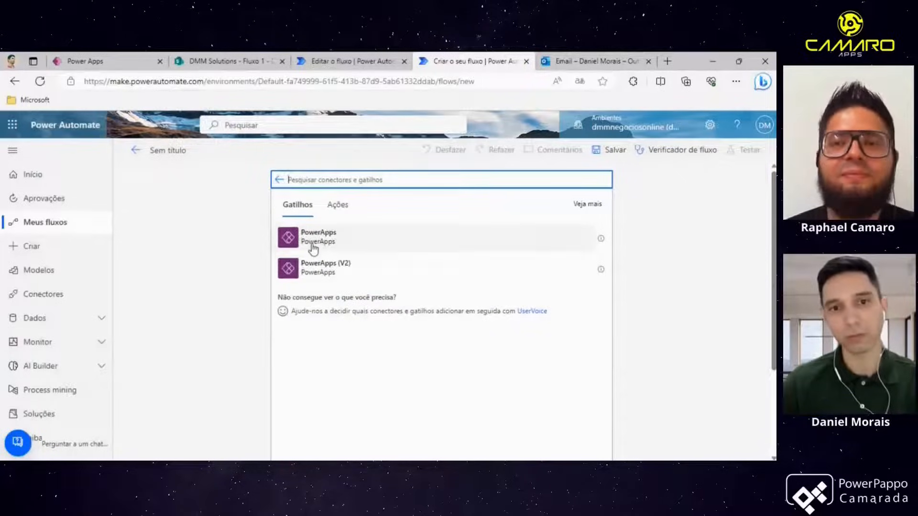
left_click(313, 248)
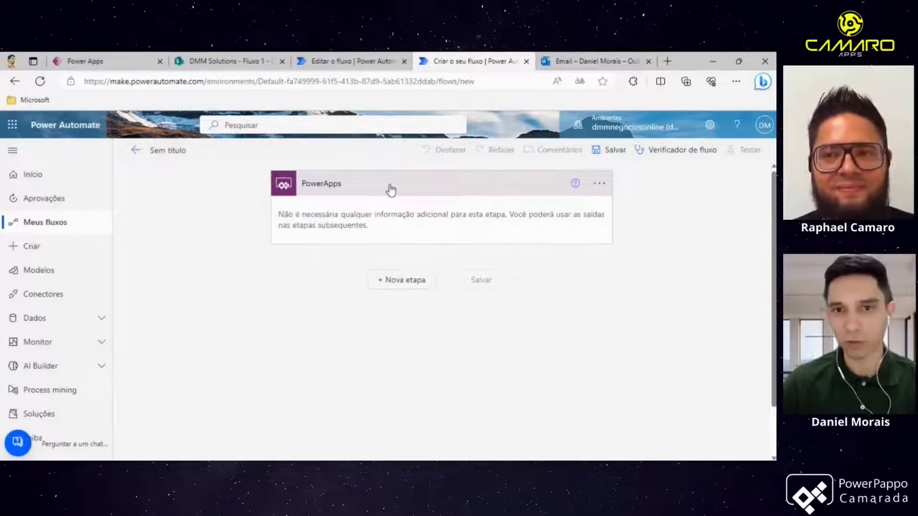
left_click(390, 190)
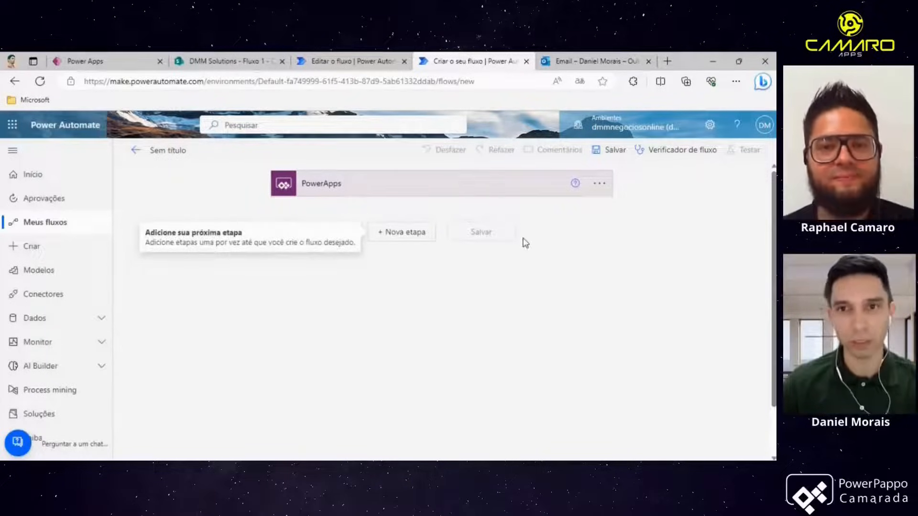
- Close the unsaved new flow's tab, discarding its changes
left_click(527, 62)
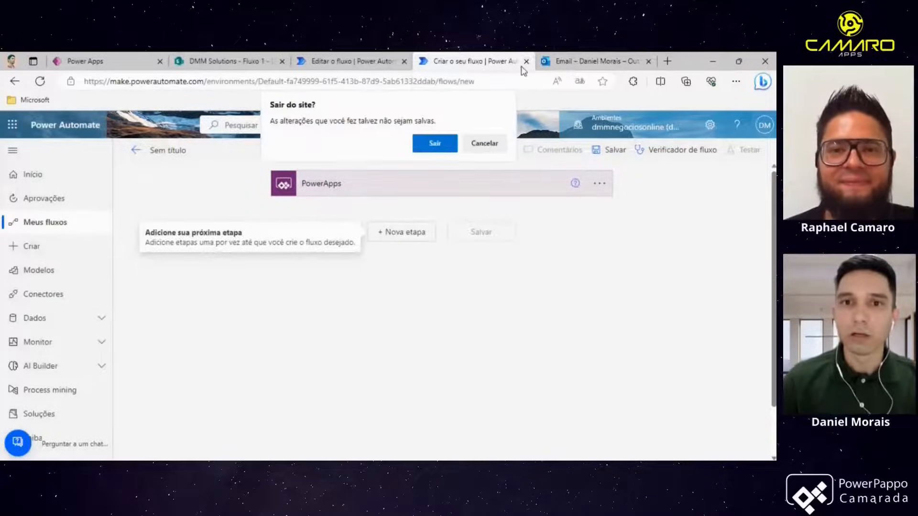
left_click(433, 144)
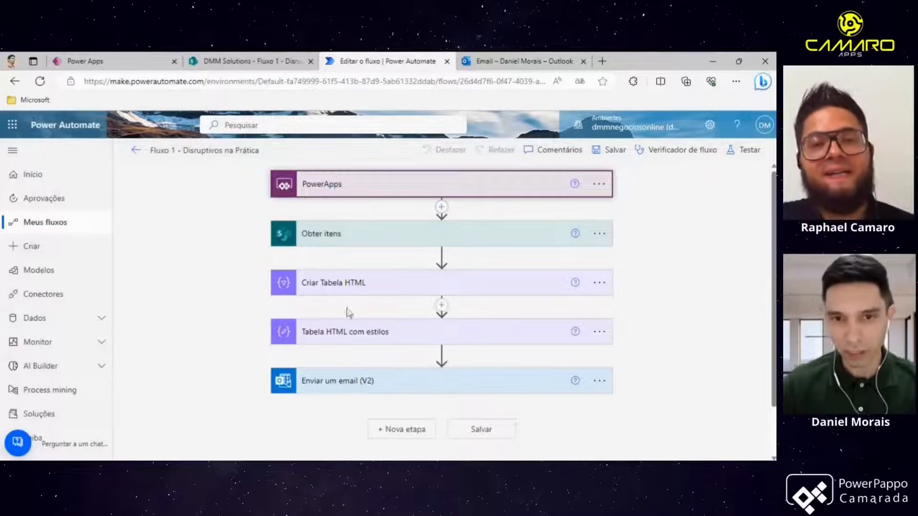
- Expand the Get items action in the existing flow and inspect its site address and list name choices
left_click(332, 238)
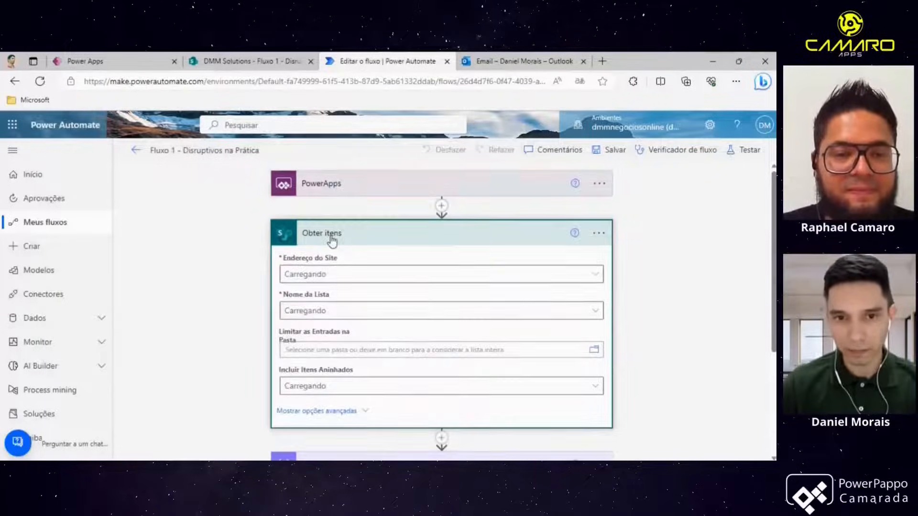
scroll(348, 250, "down", 1)
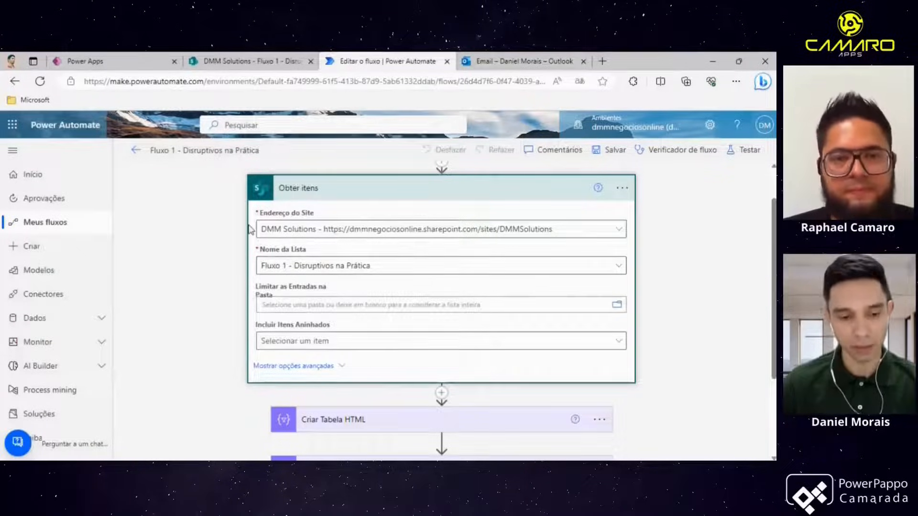
key("alt+Tab")
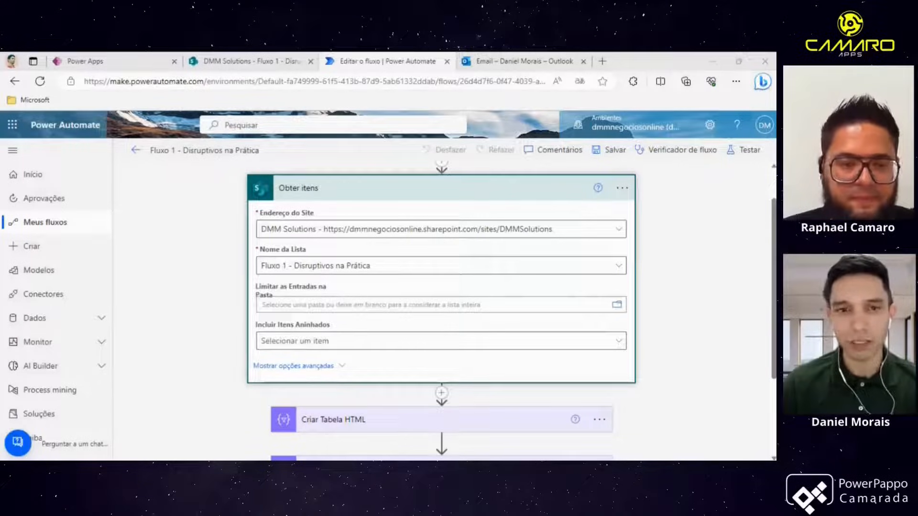
key("alt+Tab")
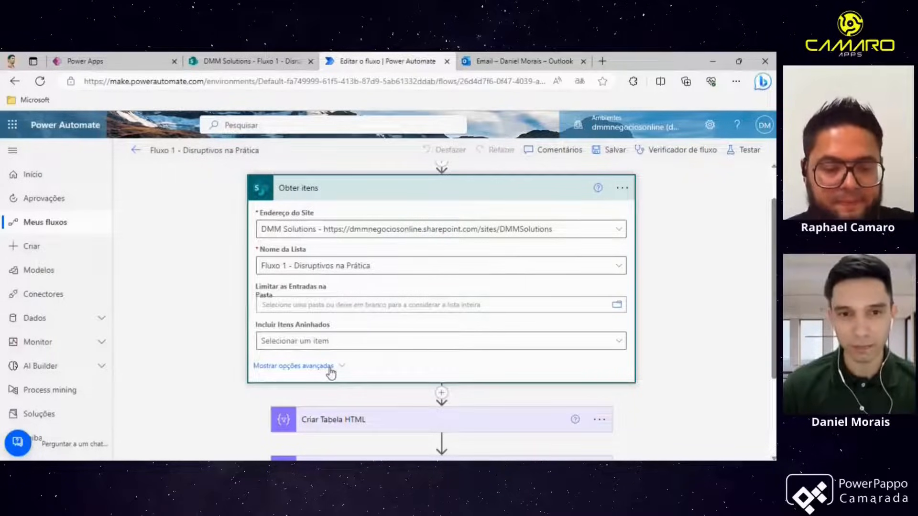
left_click(324, 234)
scroll(390, 368, "down", 2)
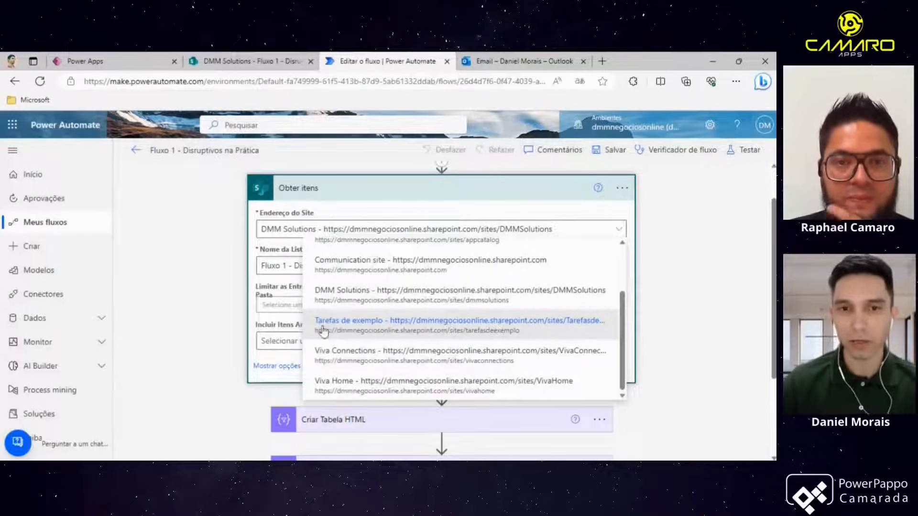
left_click(240, 256)
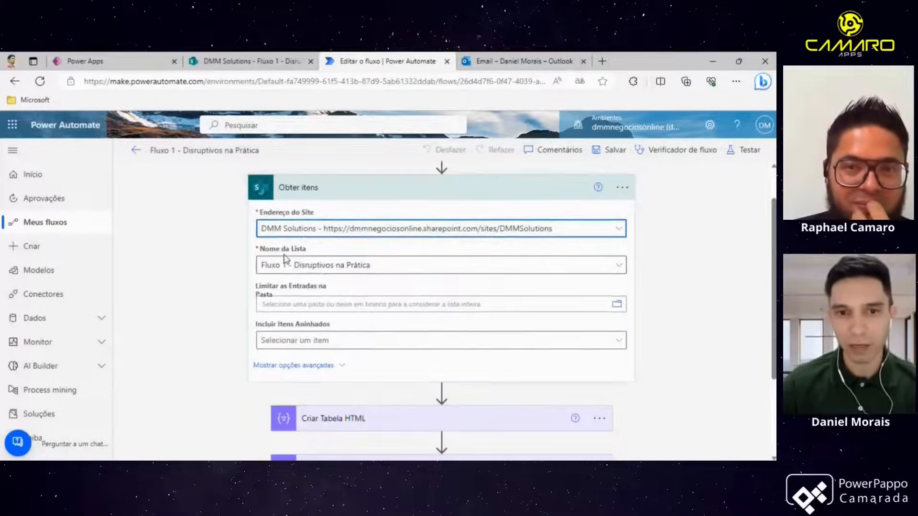
left_click(329, 268)
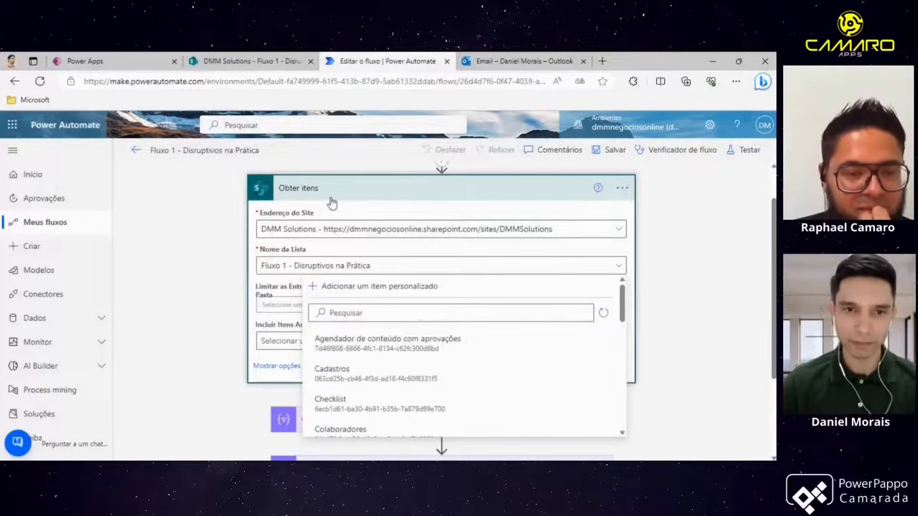
left_click(226, 217)
- Show the Get items advanced options and inspect the filter query's column and operator choices
left_click(300, 366)
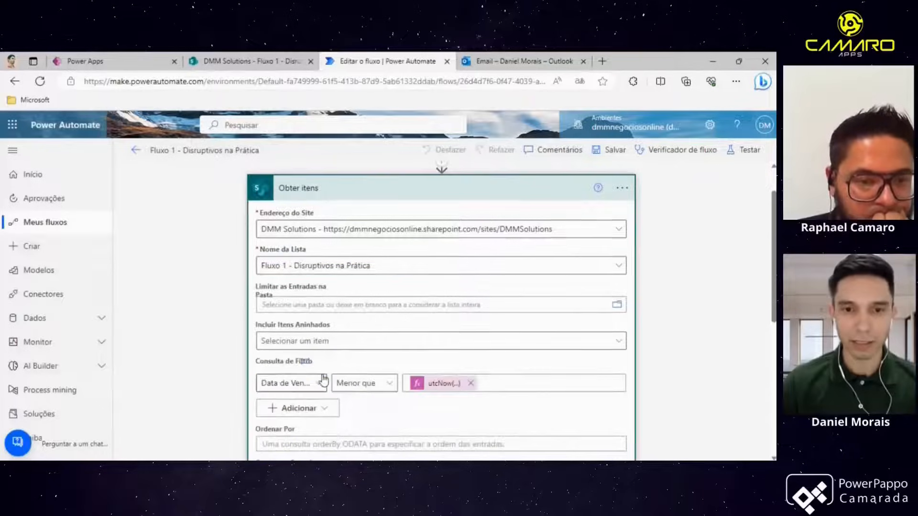
scroll(320, 372, "down", 2)
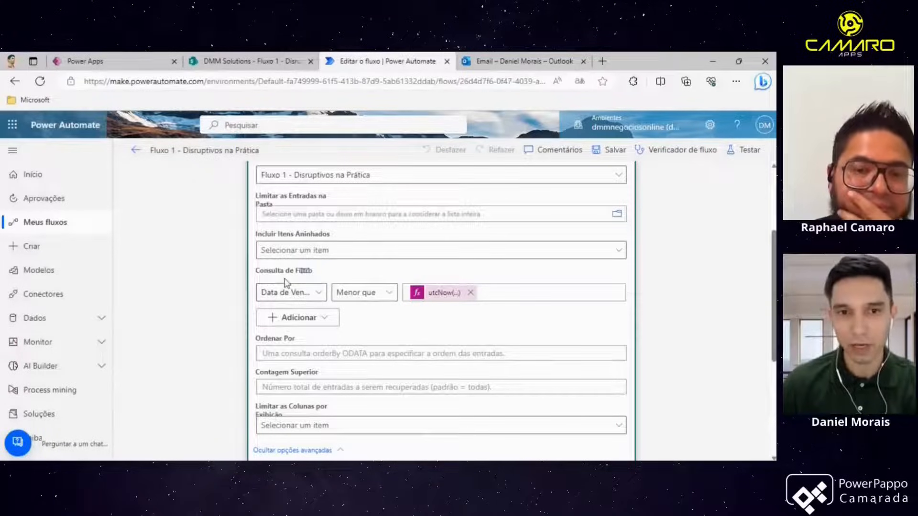
scroll(274, 223, "up", 2)
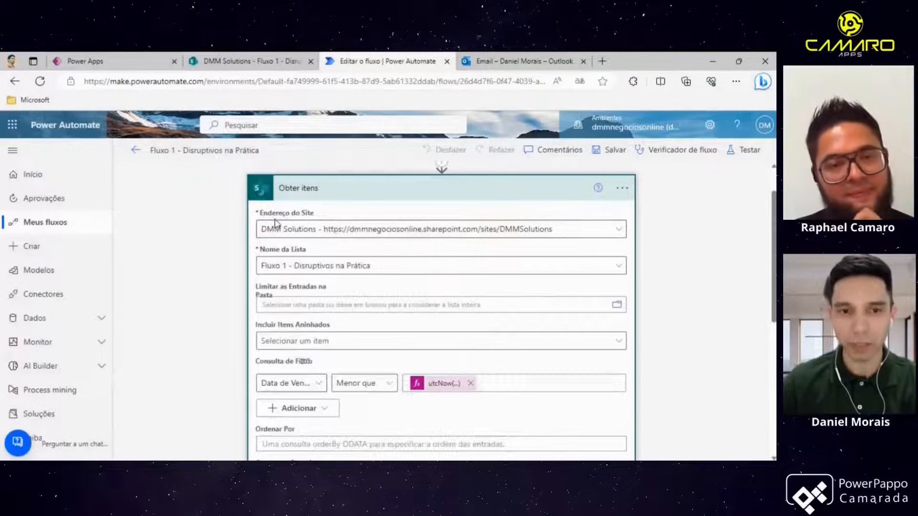
scroll(224, 286, "down", 2)
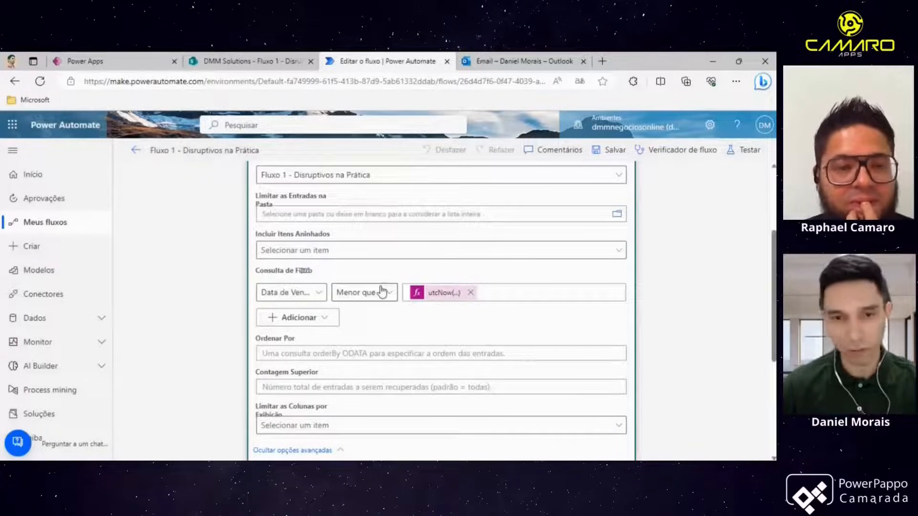
left_click(315, 298)
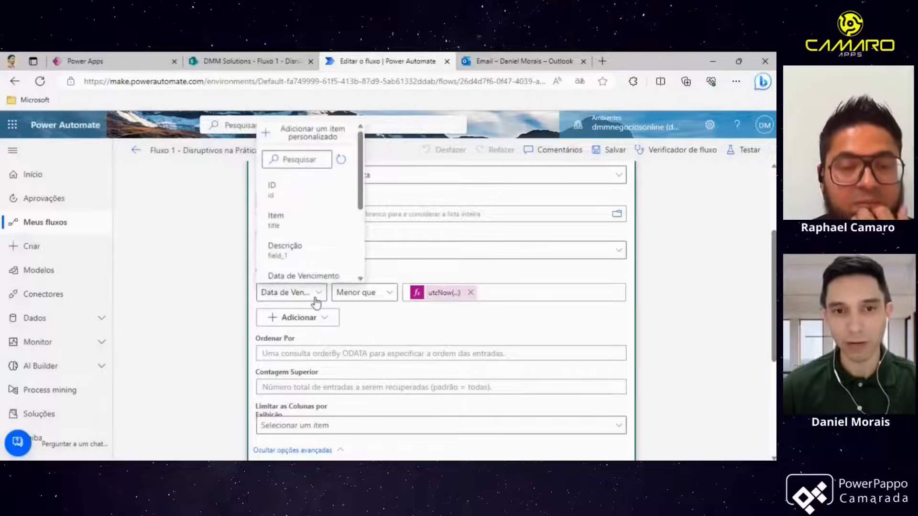
scroll(306, 272, "down", 1)
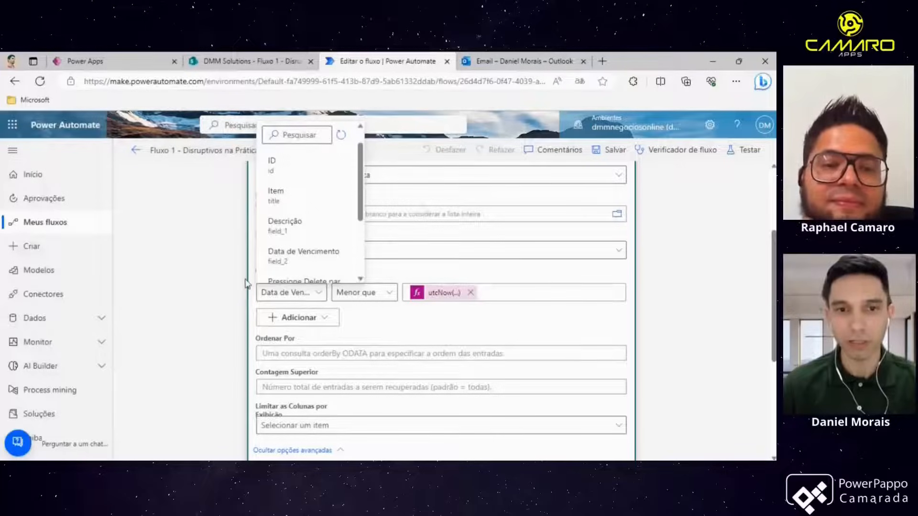
left_click(231, 287)
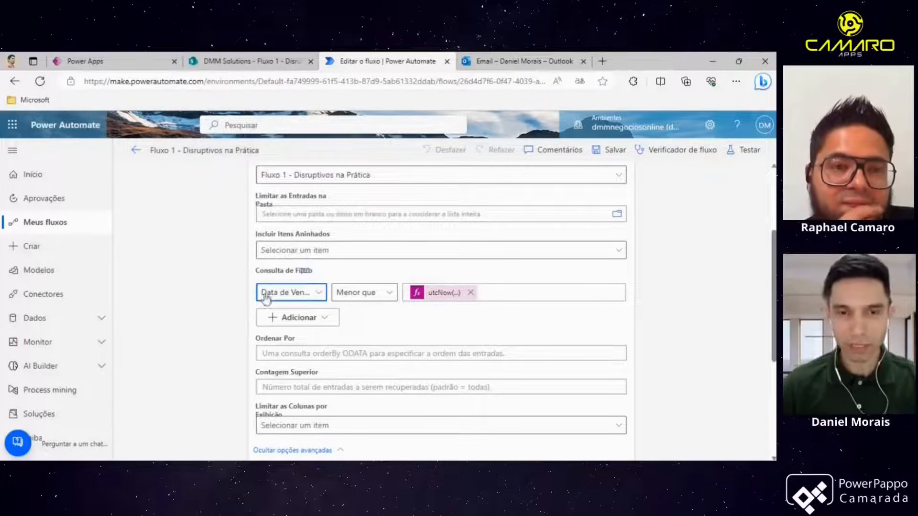
left_click(384, 301)
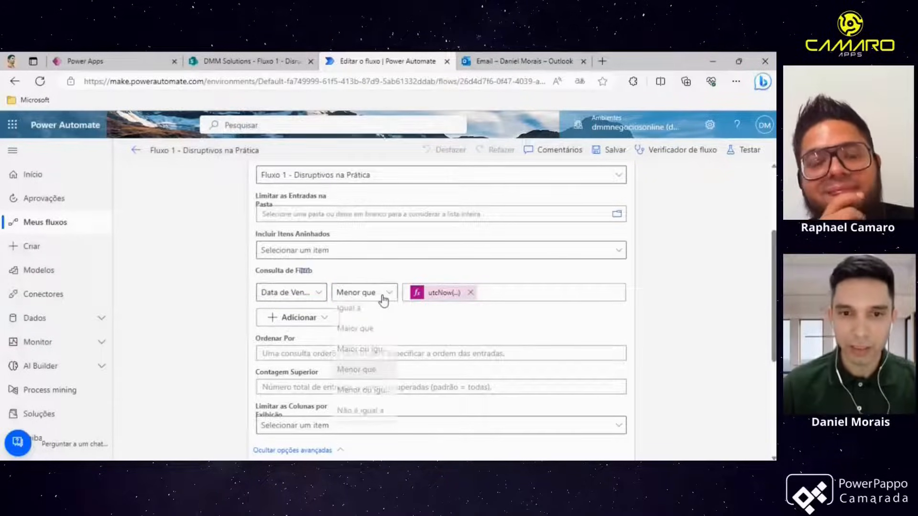
left_click(382, 300)
left_click(382, 301)
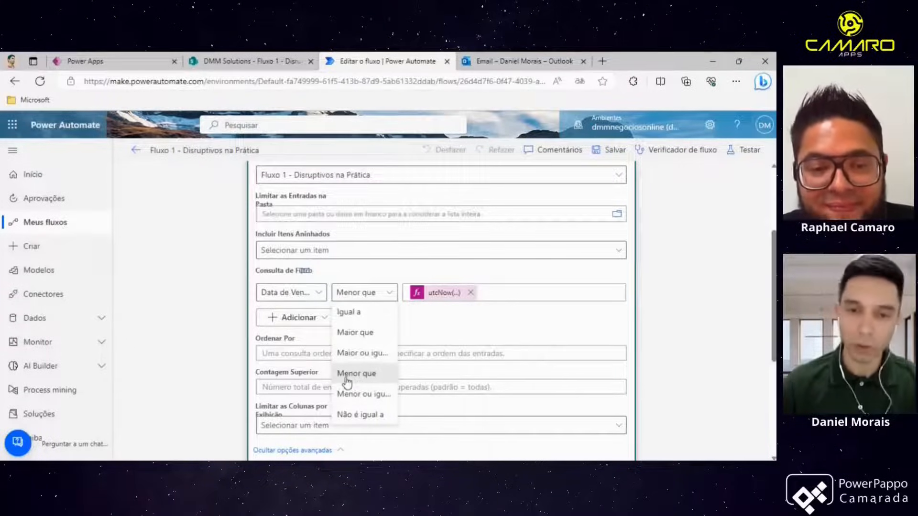
left_click(409, 327)
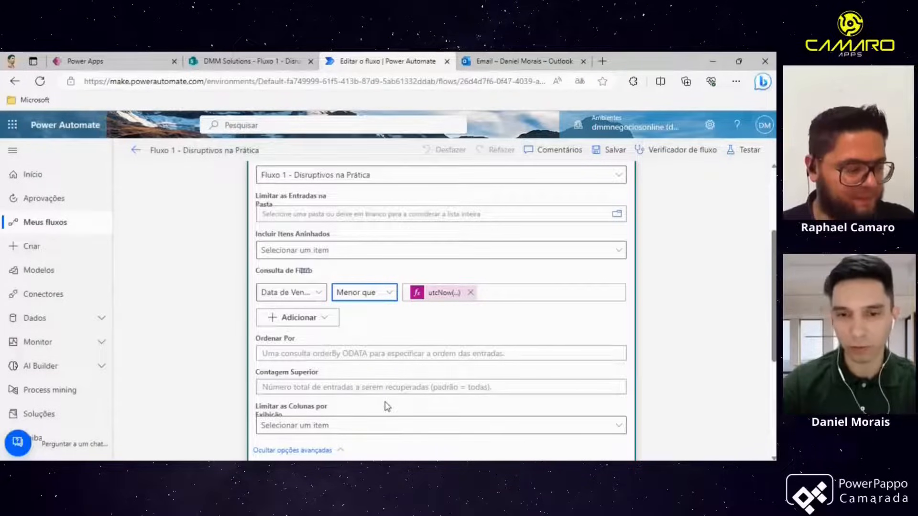
- Try entering 2023-09-01 in the Order By field to illustrate the ISO 8601 yyyy-MM-dd format, then clear it
left_click(272, 473)
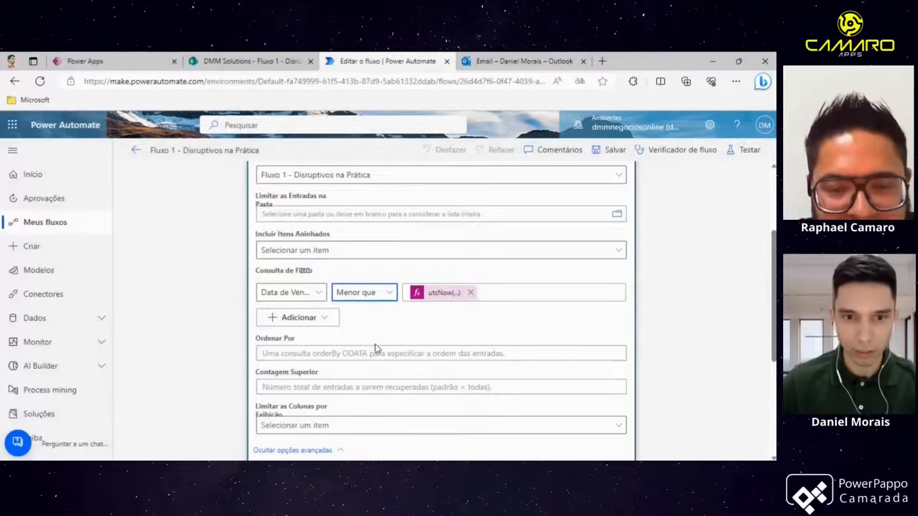
scroll(378, 342, "down", 2)
left_click(343, 266)
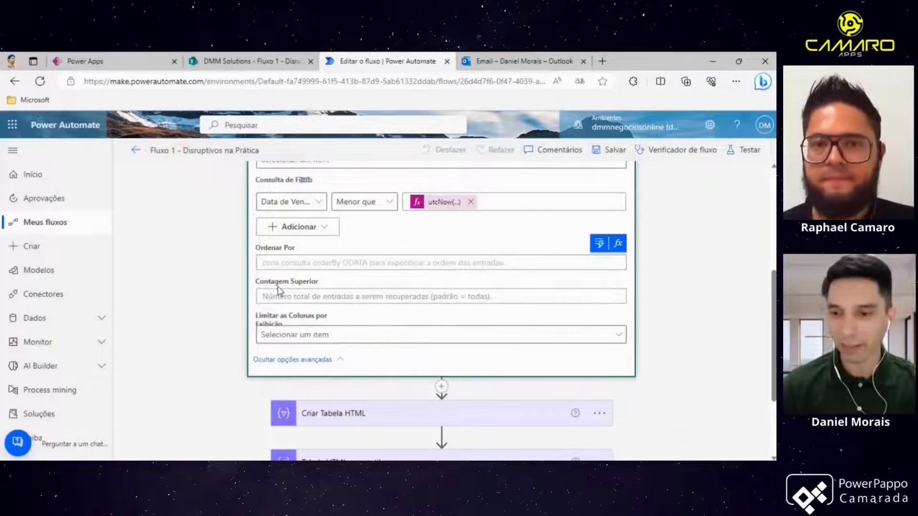
type("01/0920")
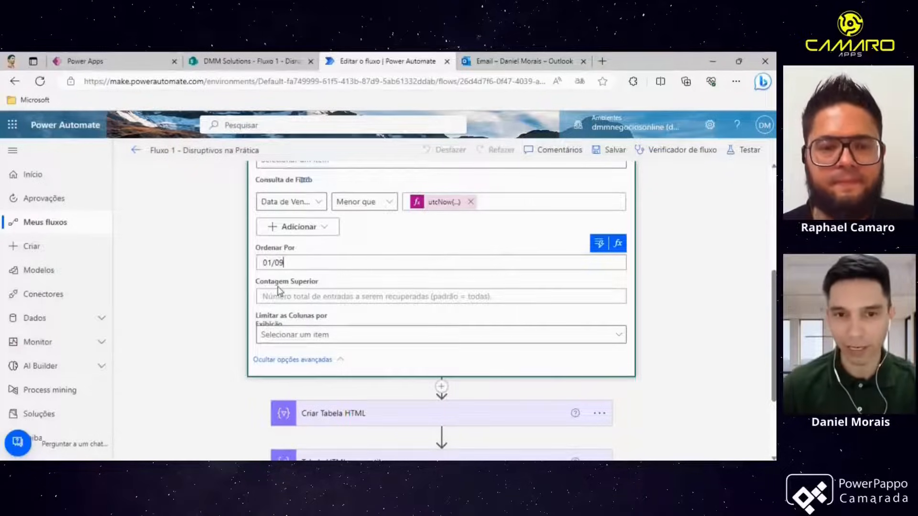
key("BackSpace")
key("BackSpace")
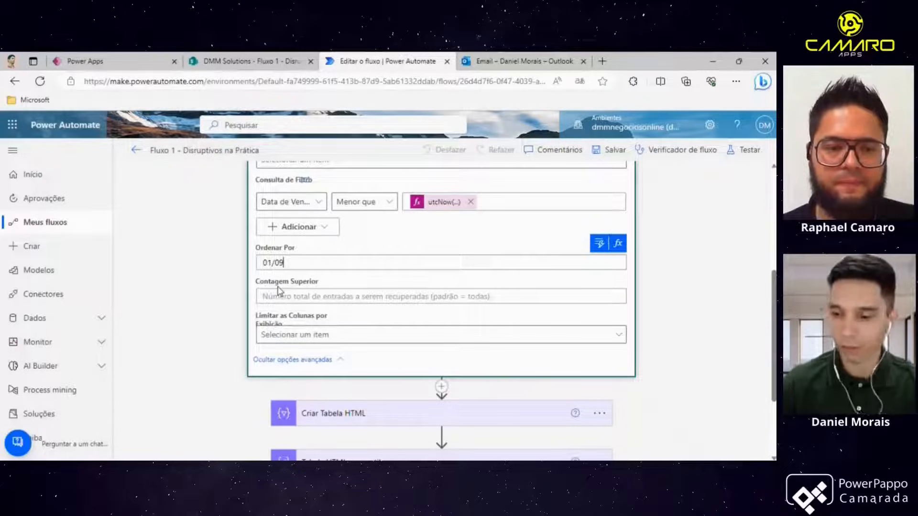
type("/2023")
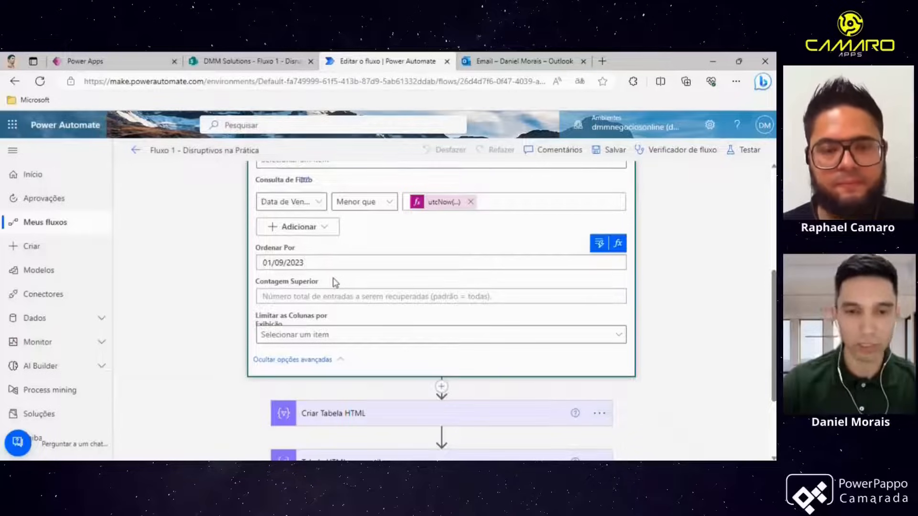
type("ISO")
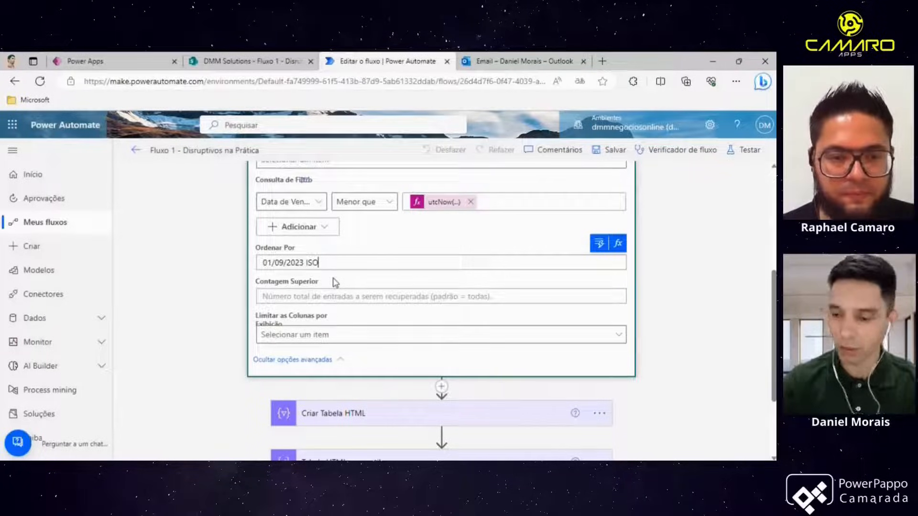
type("8601 ")
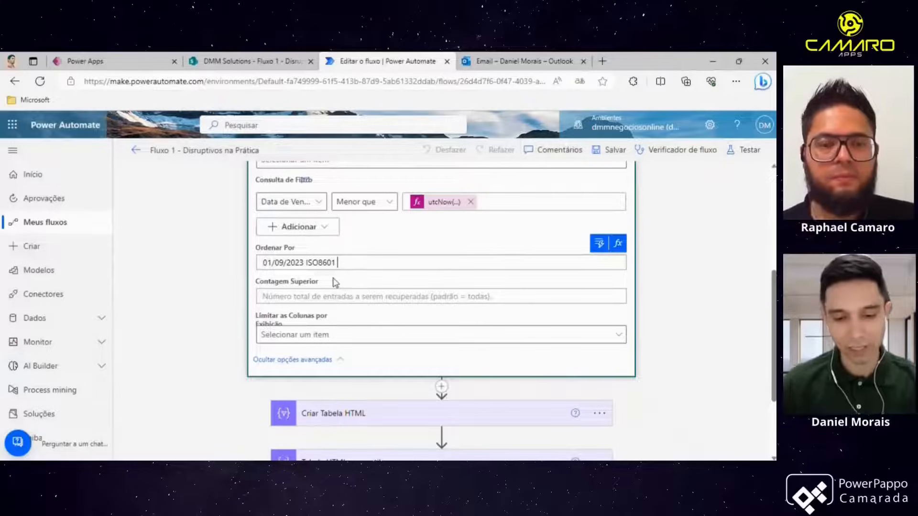
type("yy")
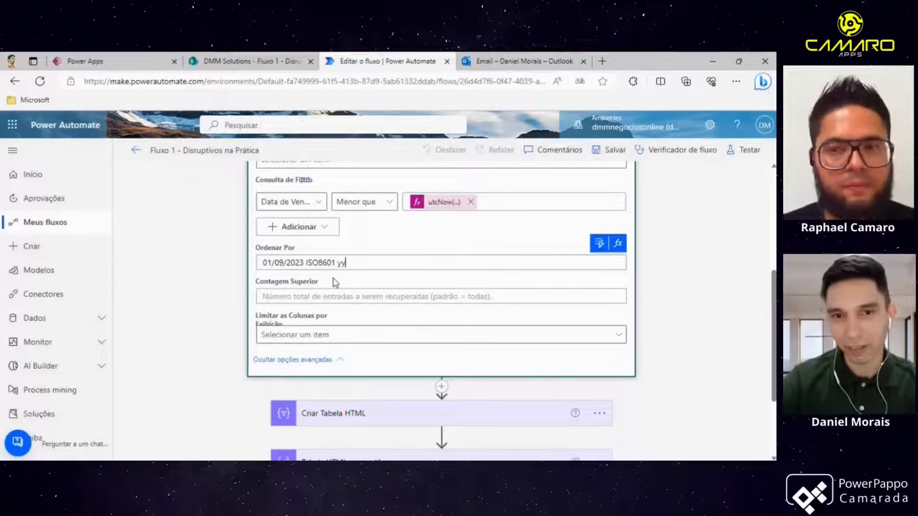
type("yy-")
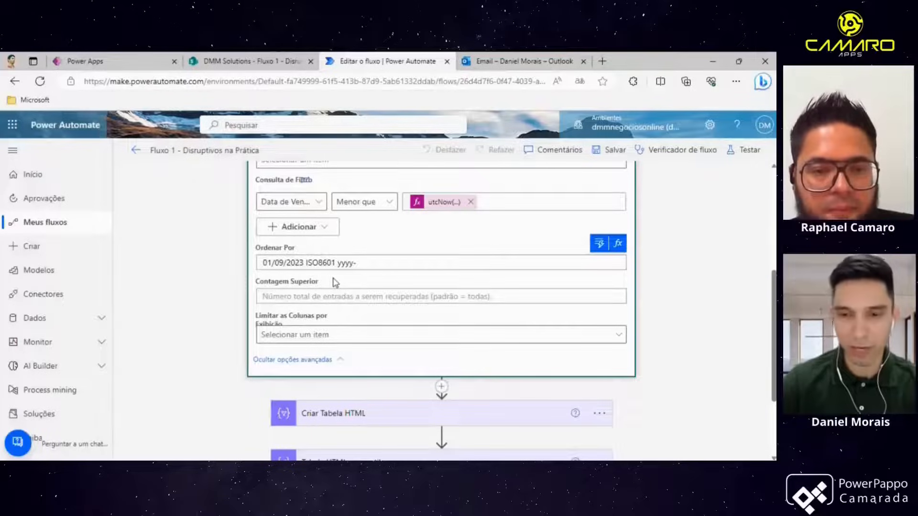
type("MM-dd")
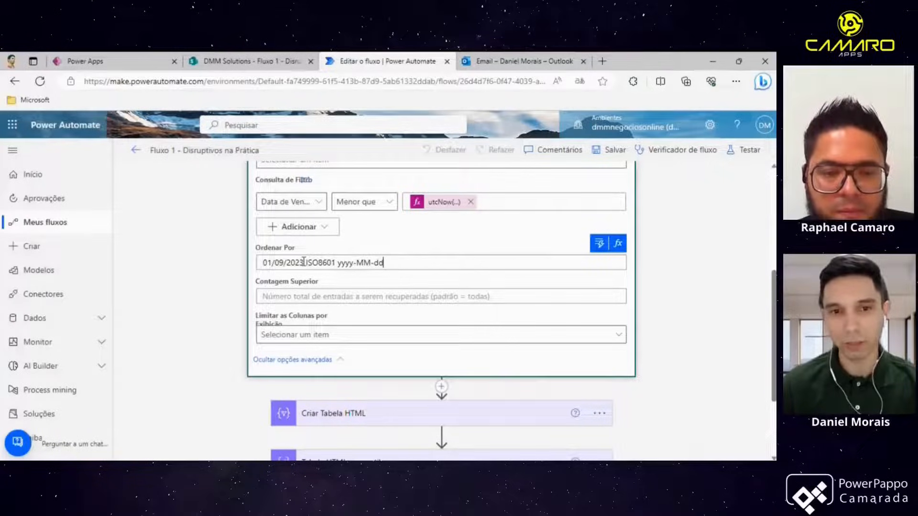
left_click_drag(409, 262, 262, 256)
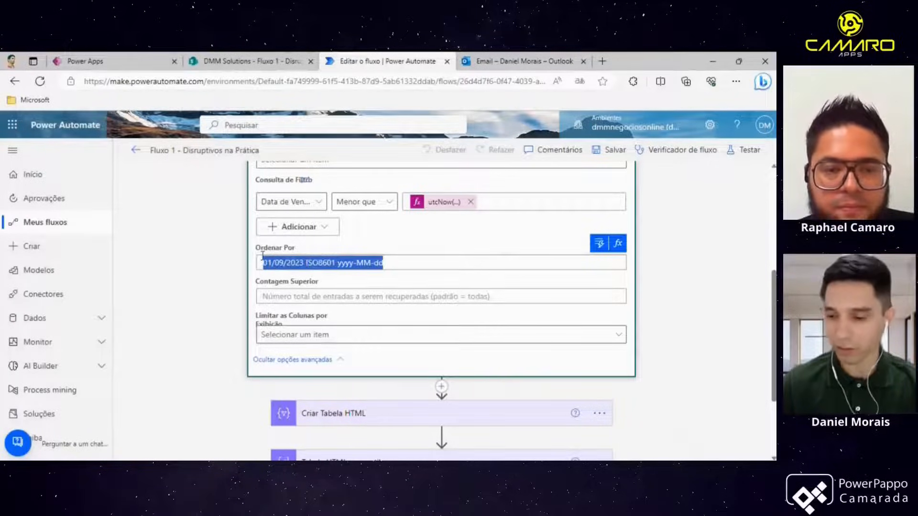
key("BackSpace")
type("2023-")
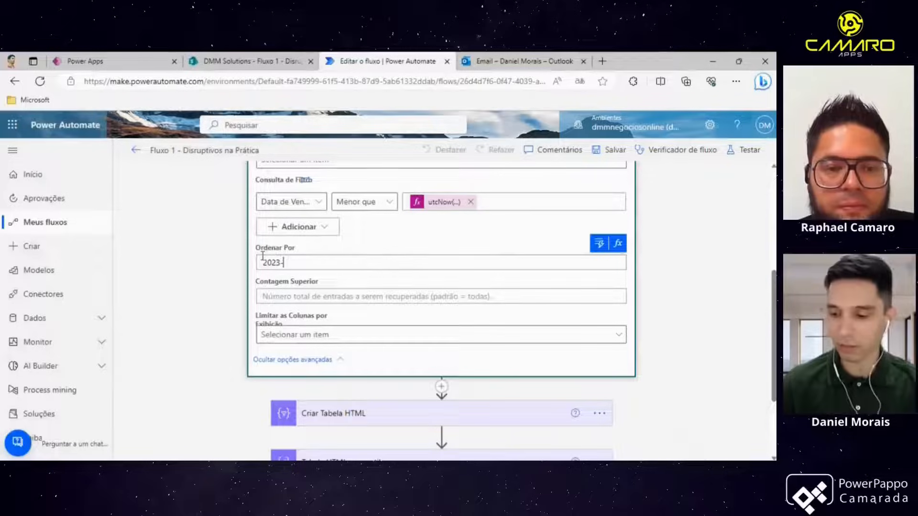
type("09-01")
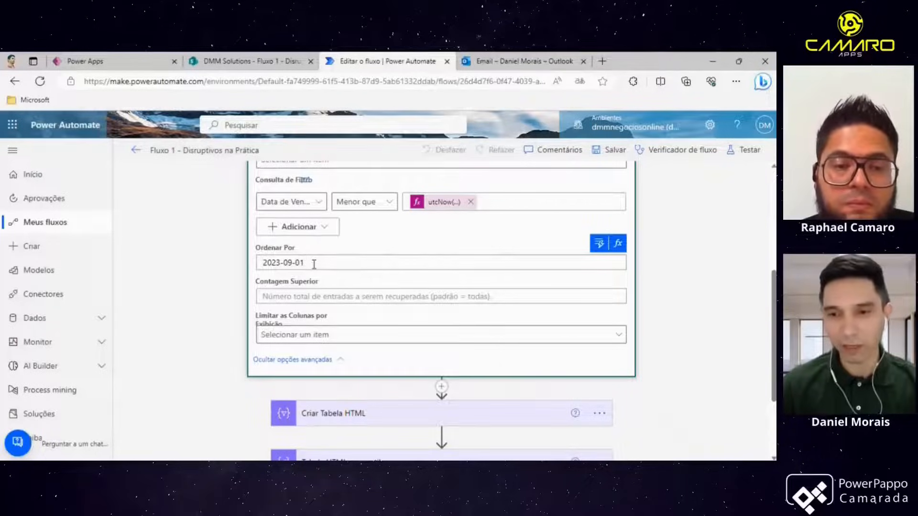
left_click_drag(307, 264, 261, 262)
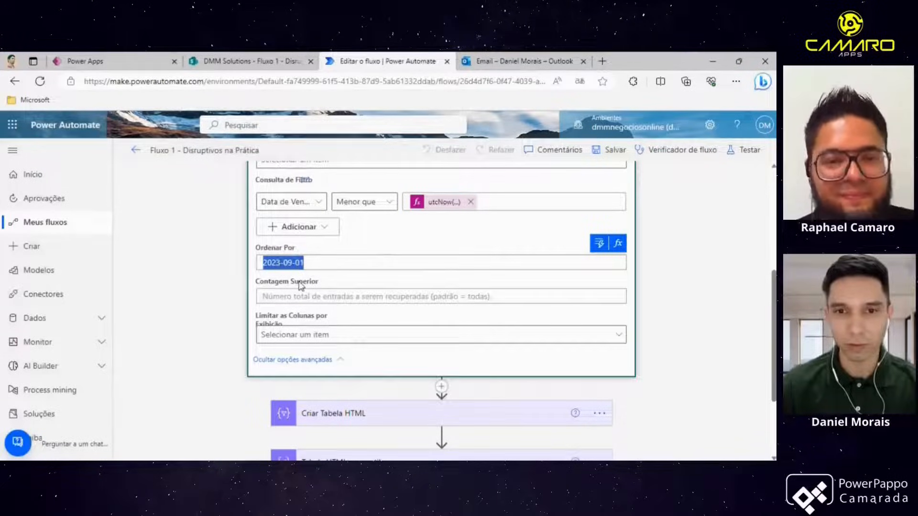
key("Delete")
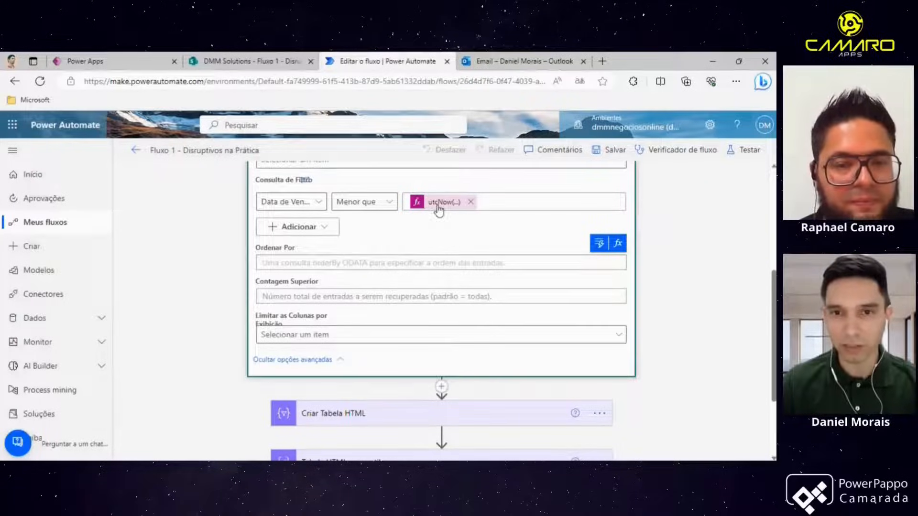
scroll(438, 209, "up", 1)
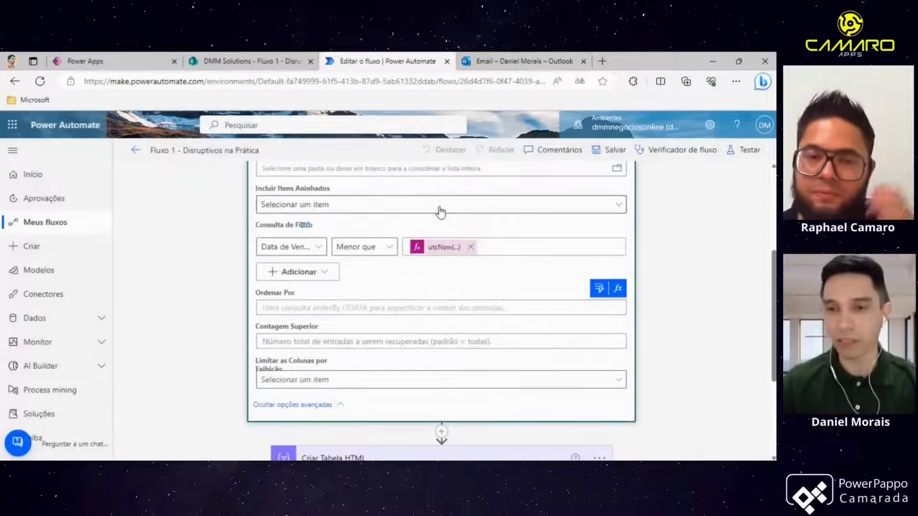
- Open the filter's utcNow expression and examine its yyyy-MM-dd format string, closing it without changes
left_click(450, 258)
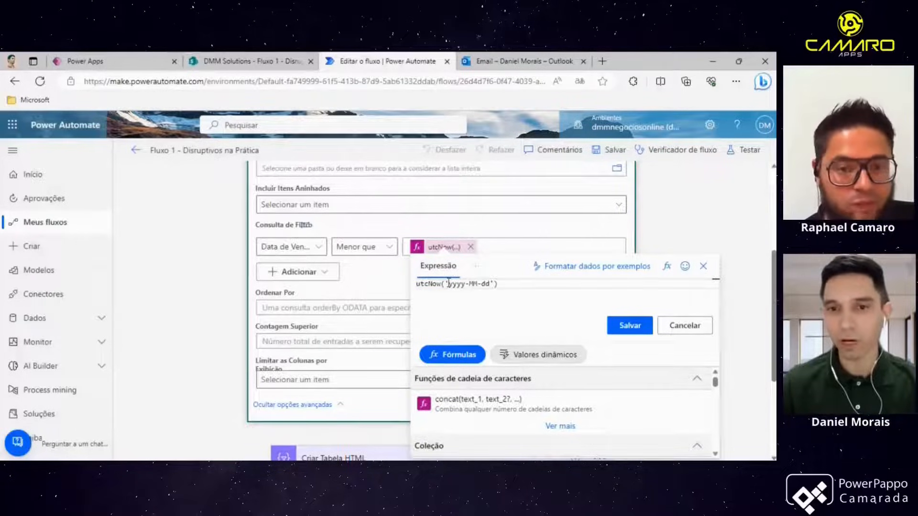
left_click_drag(449, 285, 490, 286)
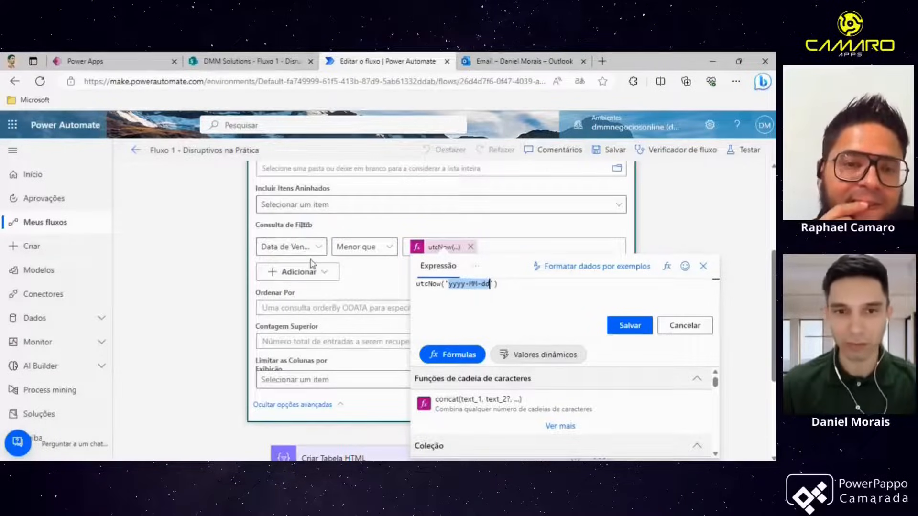
left_click(383, 276)
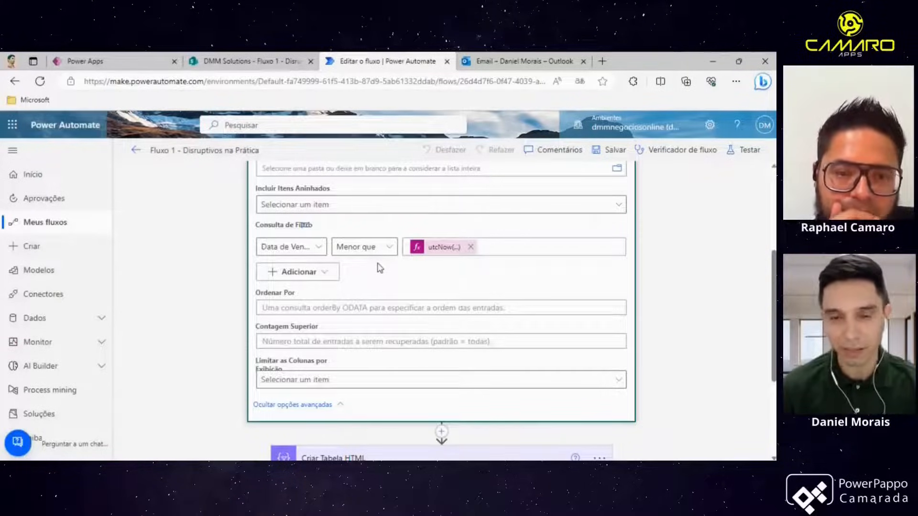
- Collapse and reopen the Get items action to review the flow's sequence of actions
scroll(380, 268, "up", 4)
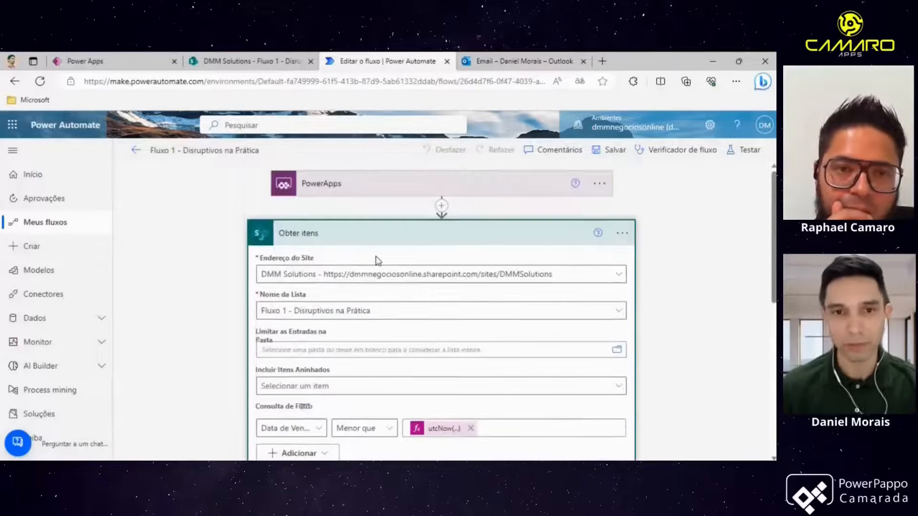
left_click(375, 234)
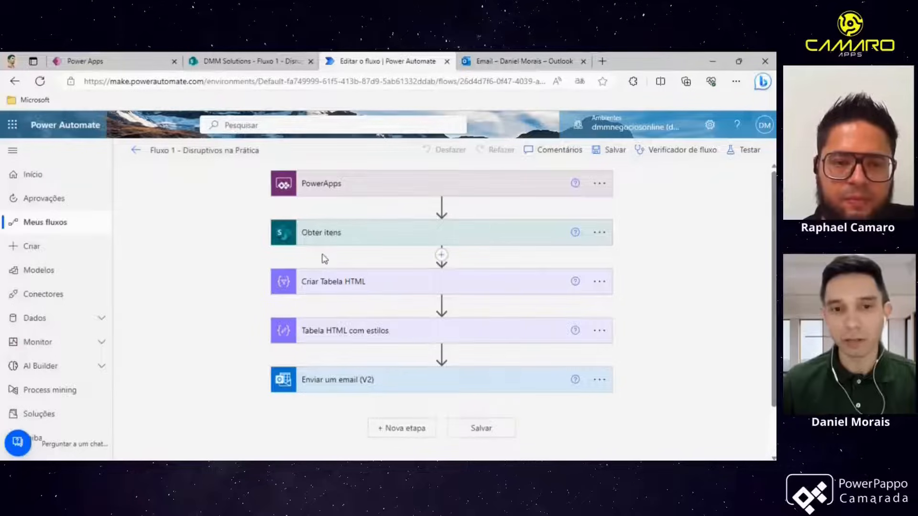
scroll(323, 260, "down", 1)
scroll(265, 258, "up", 1)
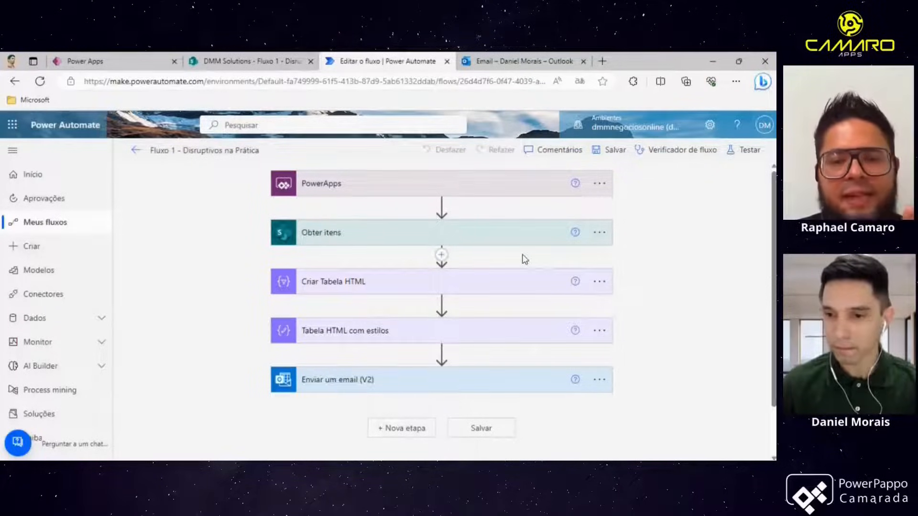
left_click(395, 236)
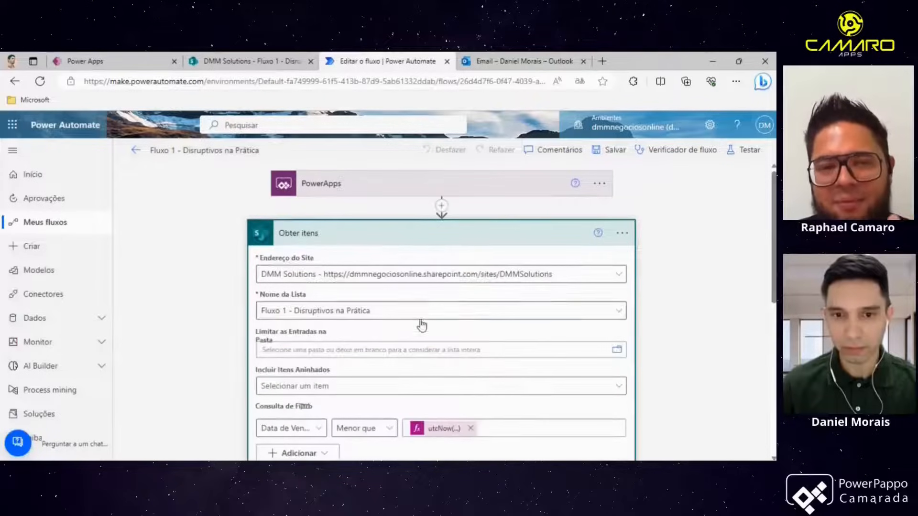
scroll(422, 325, "down", 3)
scroll(422, 326, "up", 2)
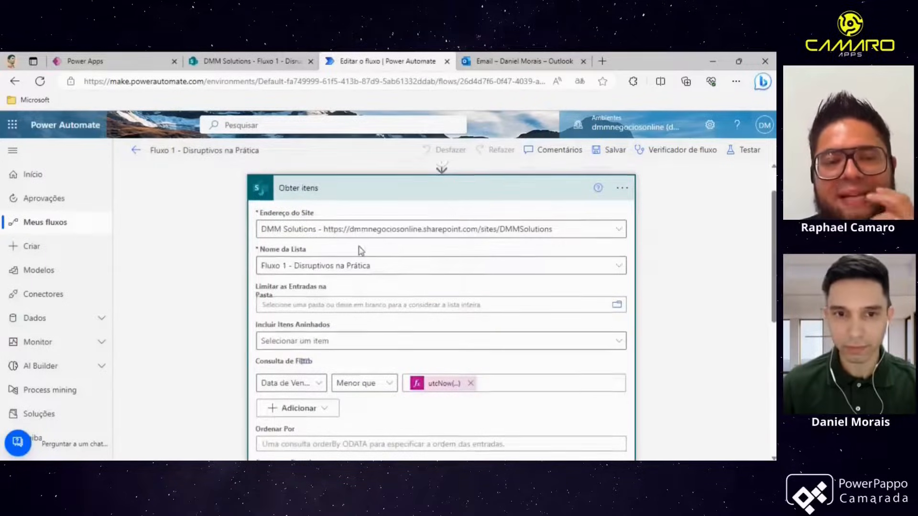
left_click(343, 199)
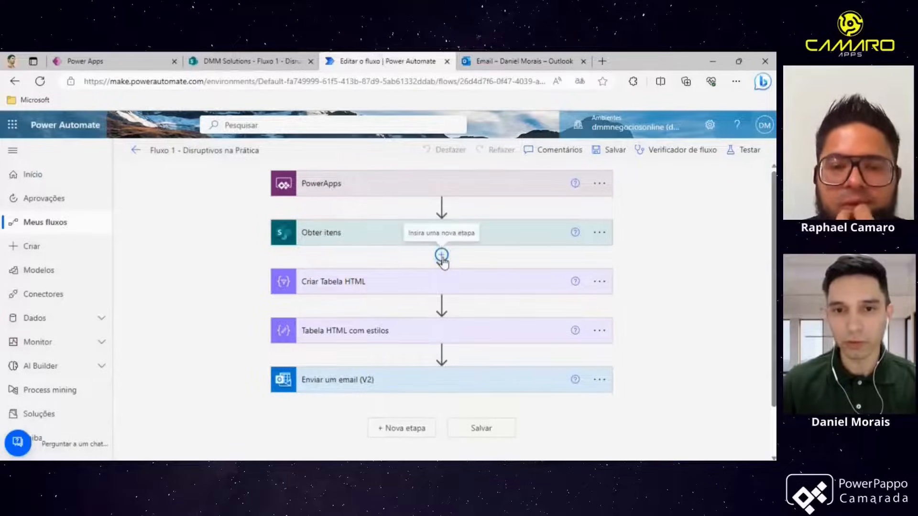
- Insert a new step after Get items, browse the SharePoint actions matching obter, and close it
left_click(442, 257)
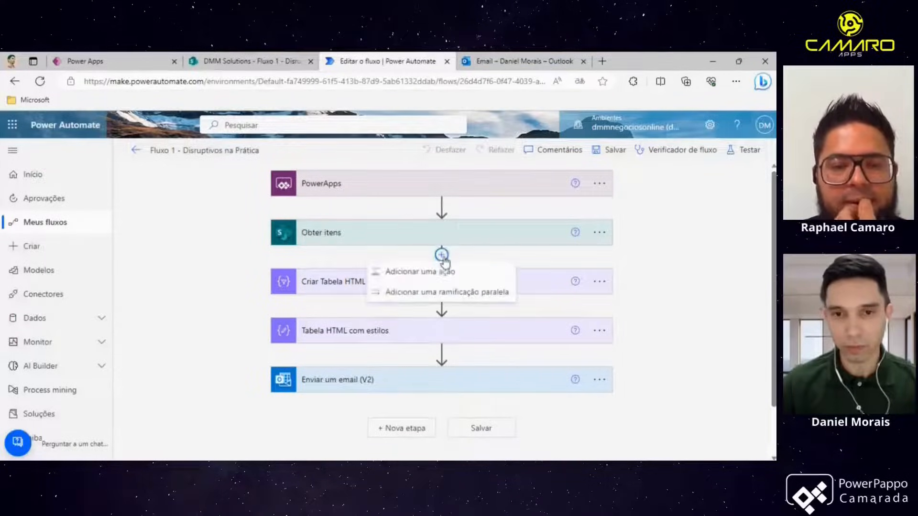
left_click(441, 274)
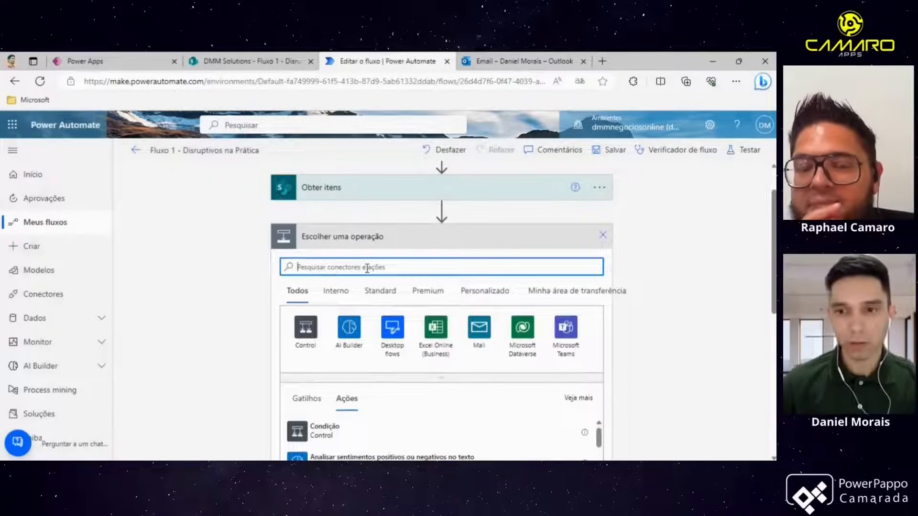
scroll(364, 270, "down", 1)
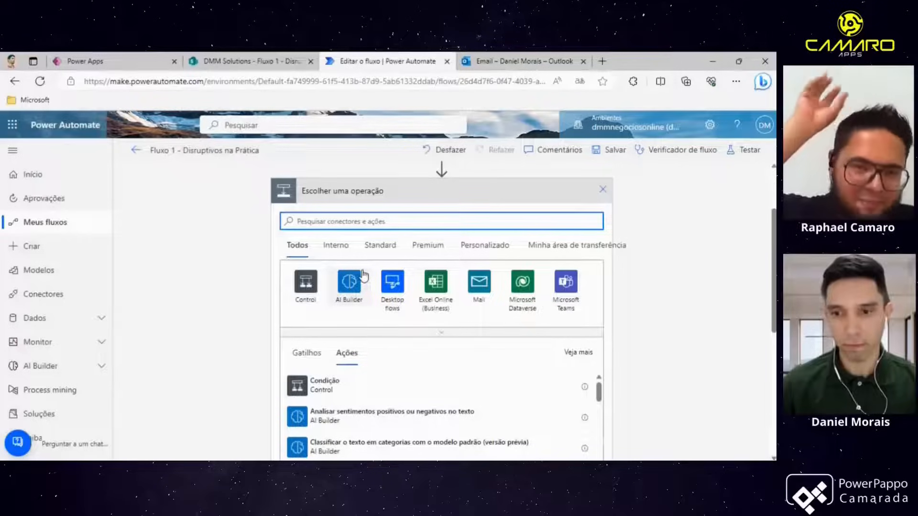
scroll(363, 275, "up", 1)
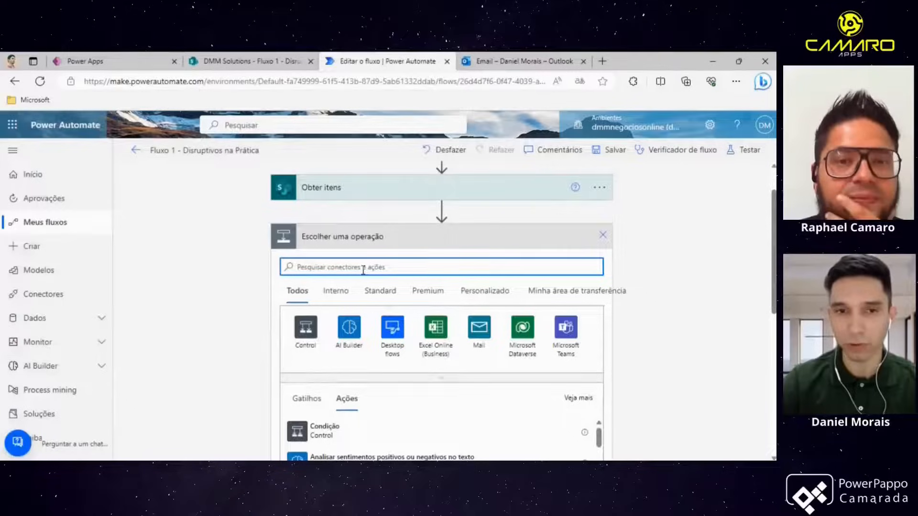
type("Sharep")
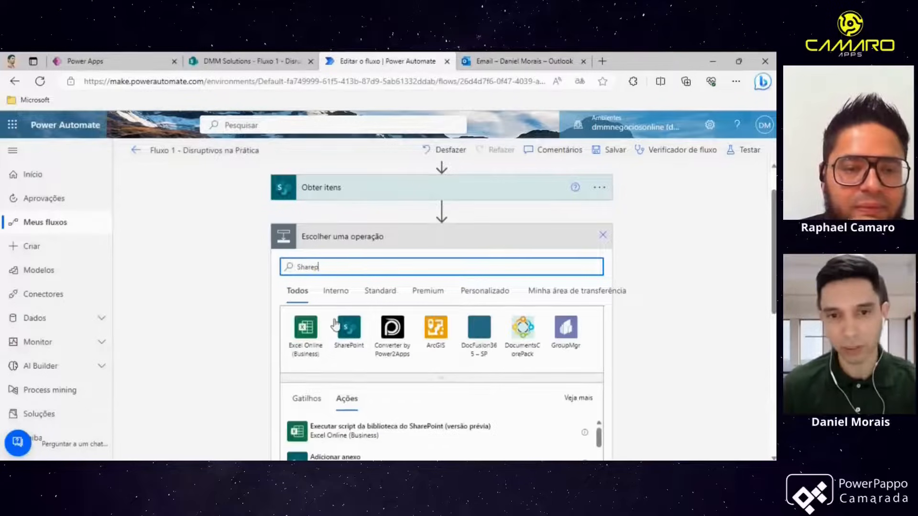
left_click(348, 330)
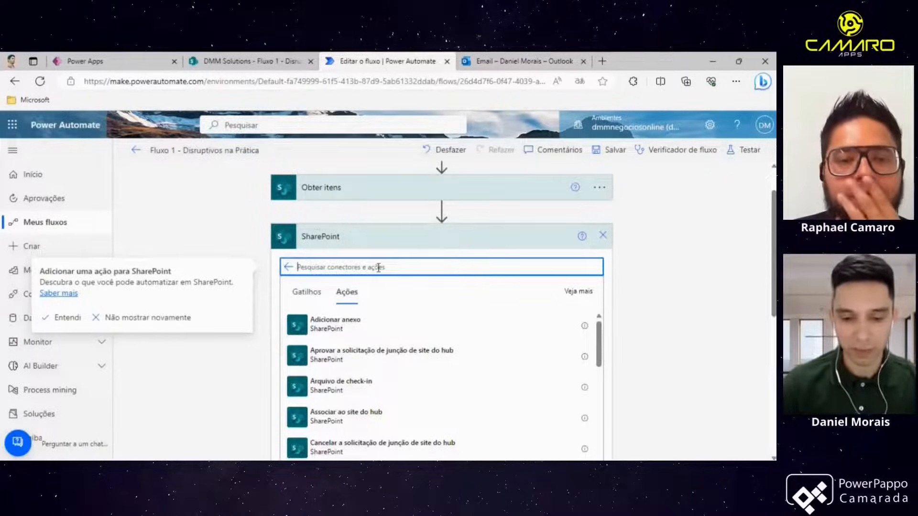
type("obter")
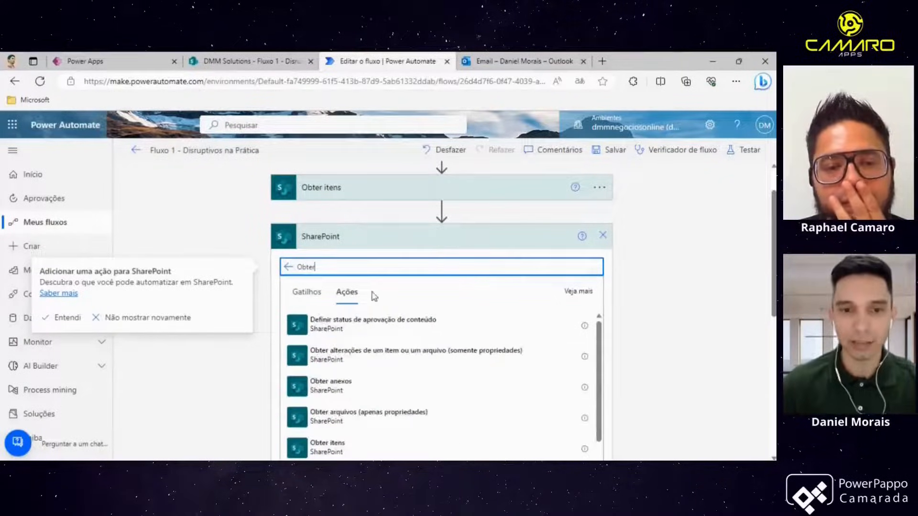
scroll(369, 343, "down", 1)
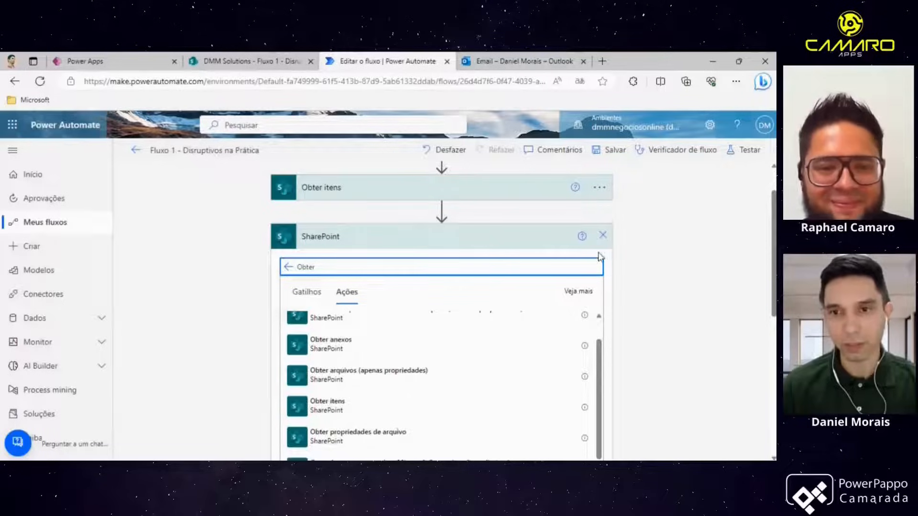
left_click(603, 238)
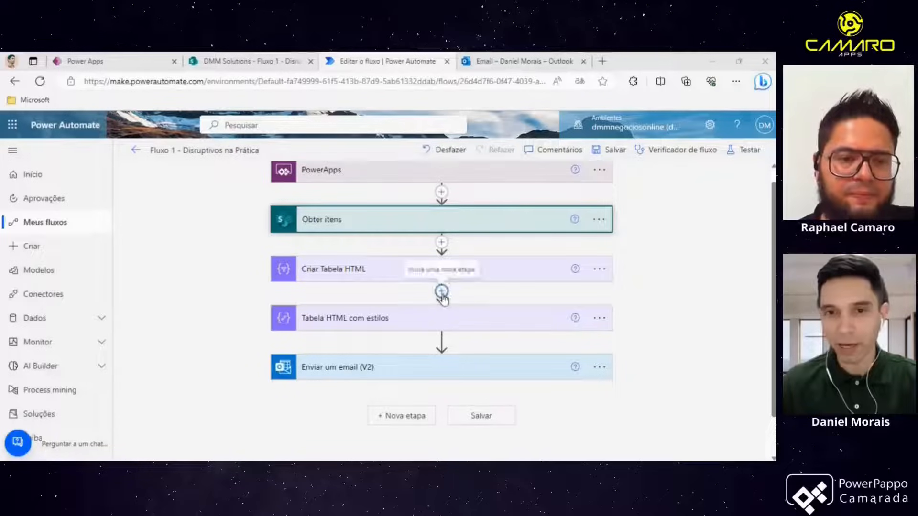
- Insert a new step after Create HTML table, browse the built-in Data Operation actions, and close it
left_click(442, 293)
left_click(449, 312)
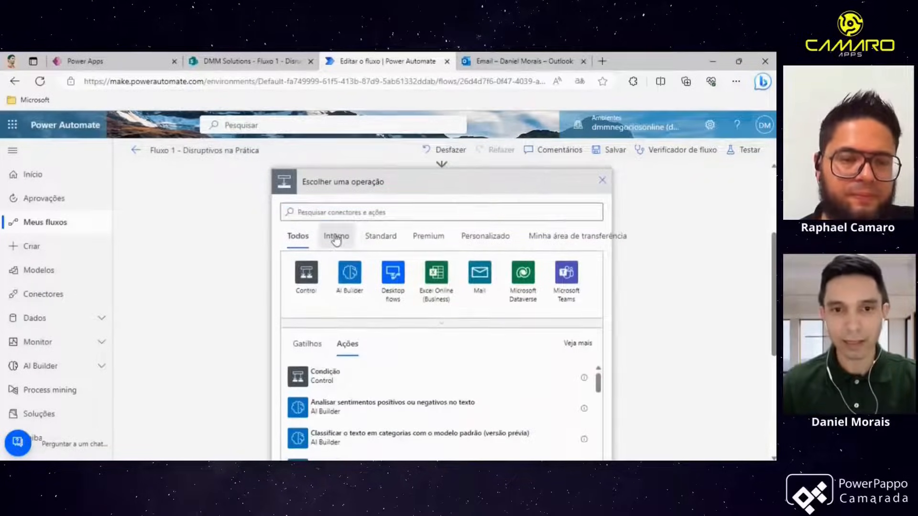
left_click(337, 239)
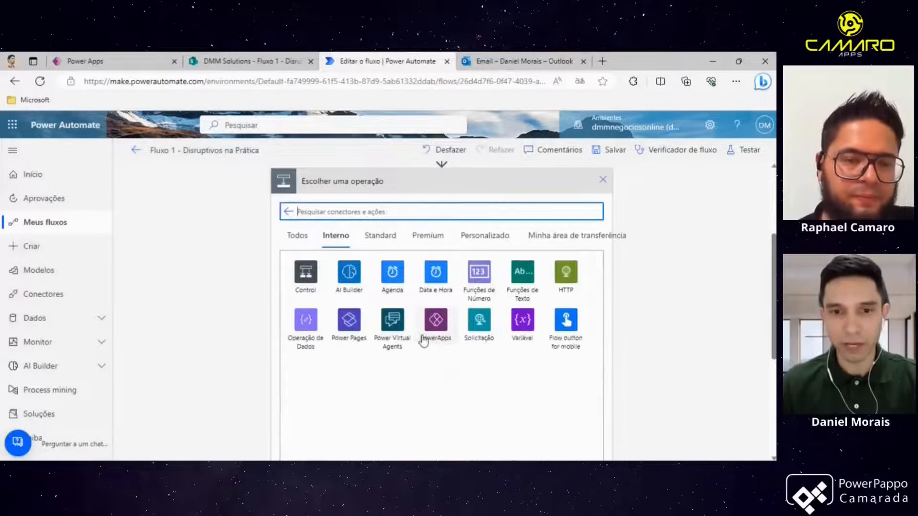
left_click(307, 333)
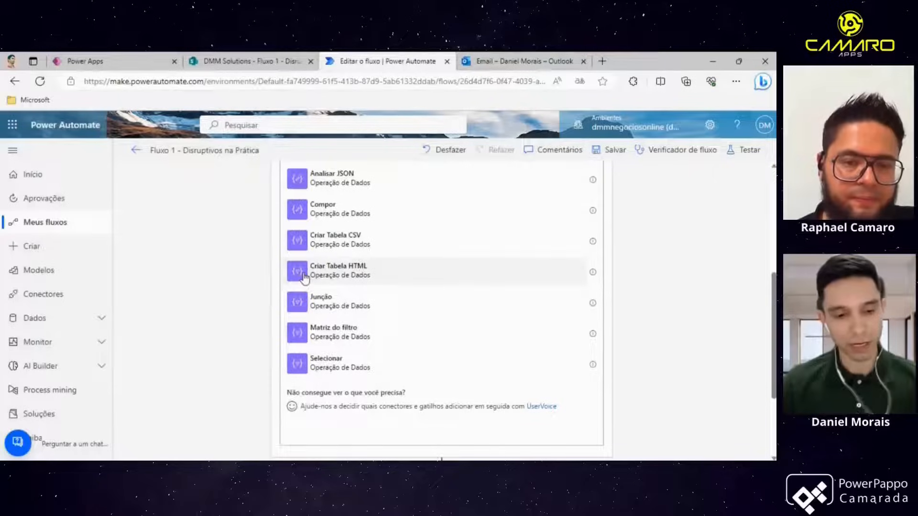
key("alt+Tab")
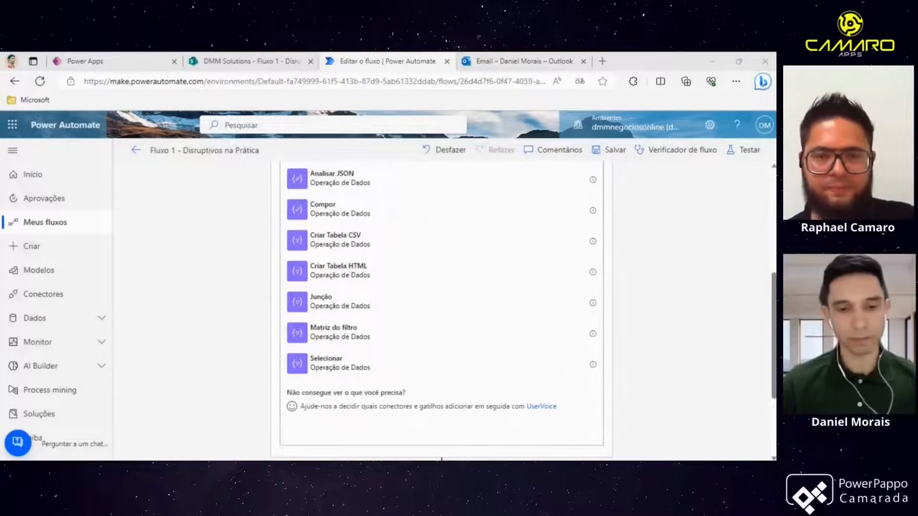
key("alt+Tab")
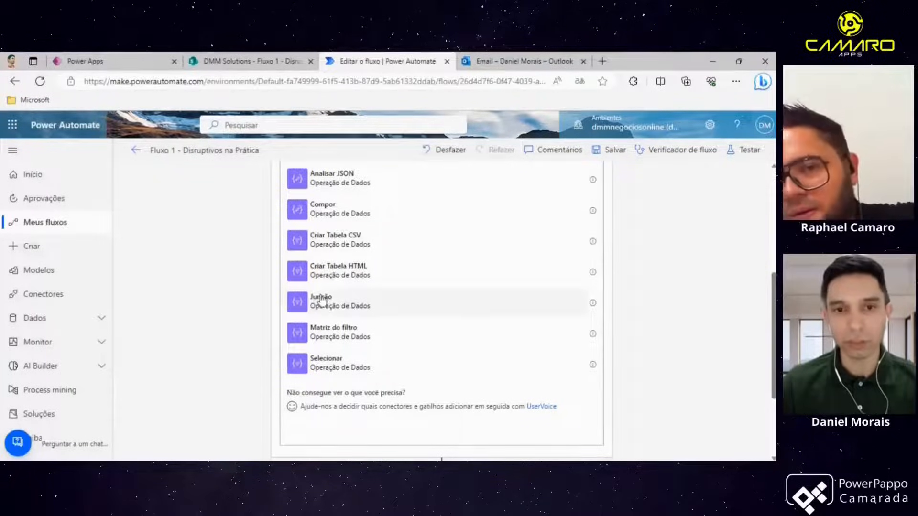
scroll(330, 287, "up", 1)
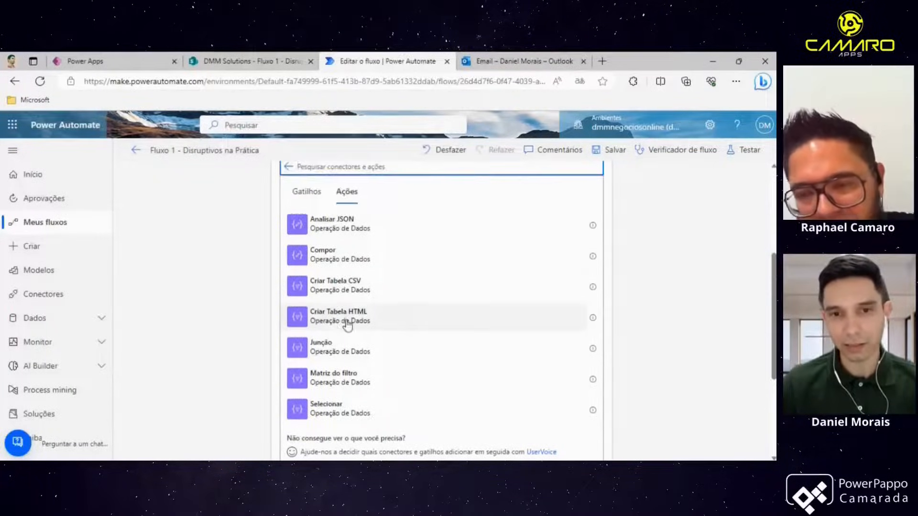
scroll(346, 321, "up", 1)
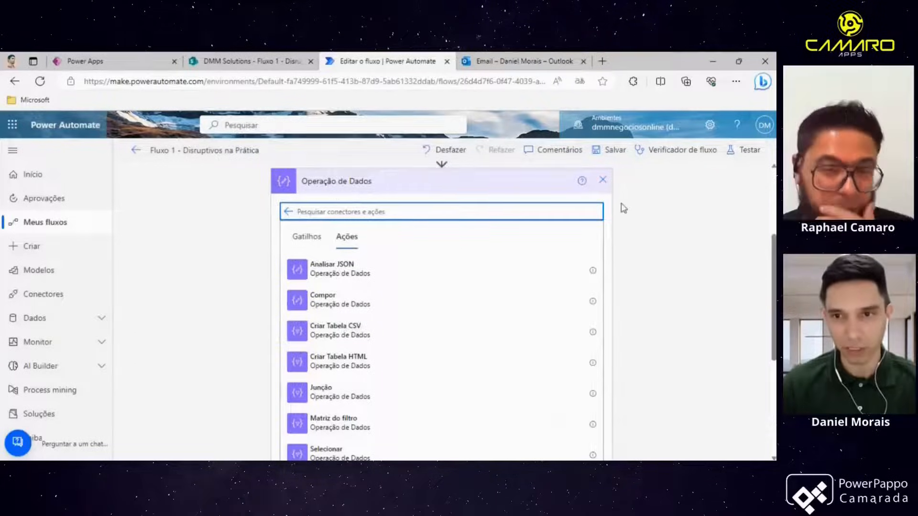
left_click(603, 180)
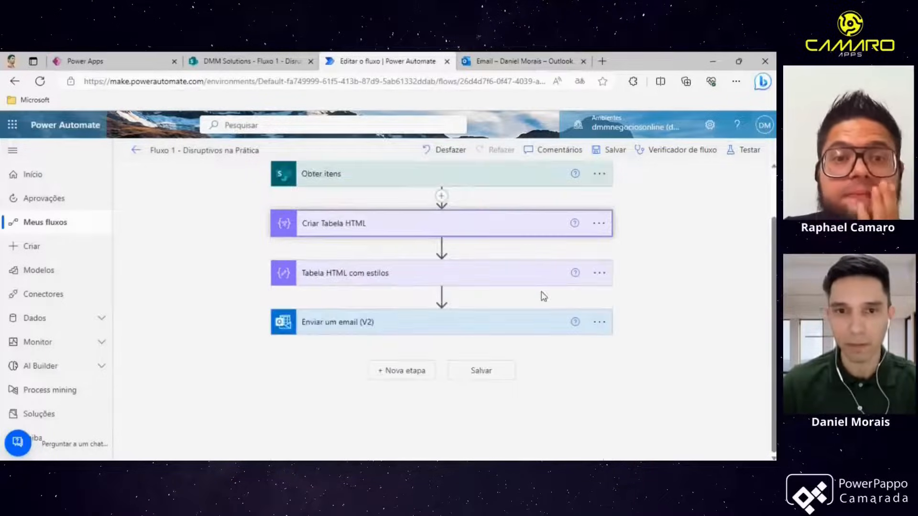
- Expand the Create HTML table action and inspect its From value and header-to-value column mappings
left_click(363, 233)
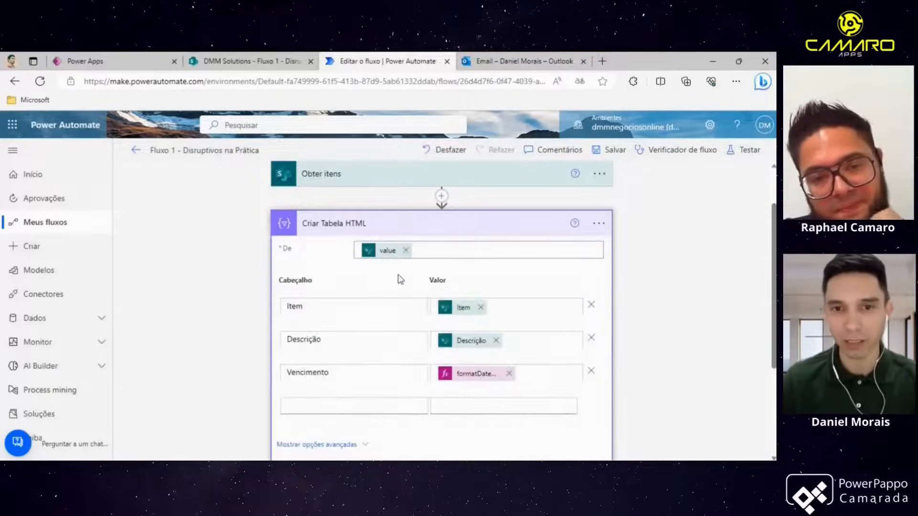
scroll(373, 254, "up", 1)
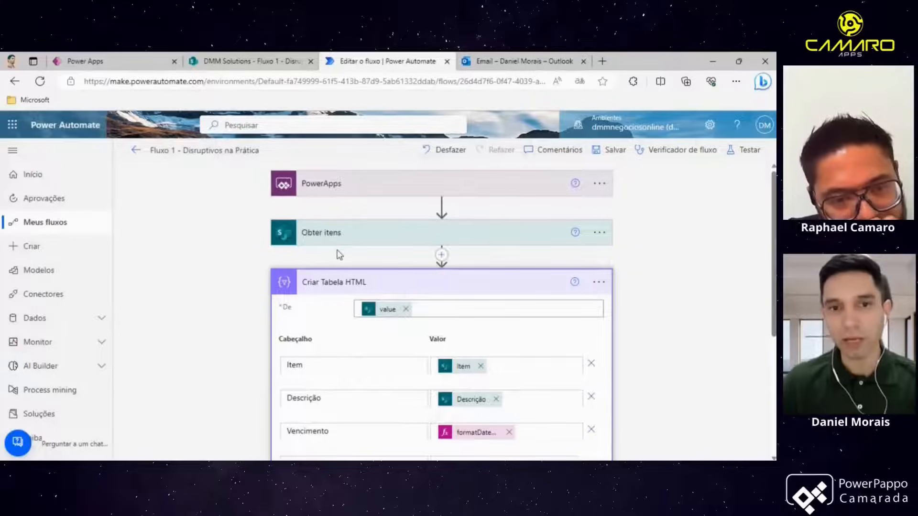
scroll(325, 282, "down", 2)
scroll(328, 287, "up", 1)
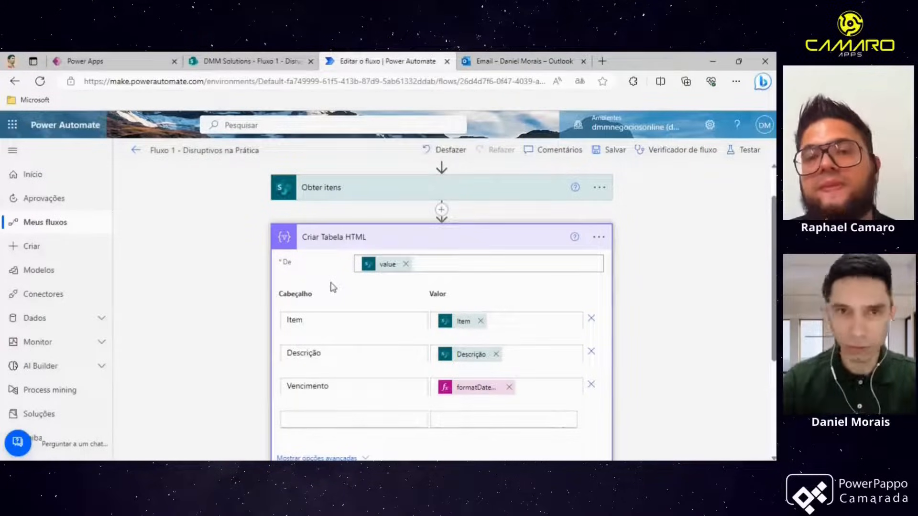
- Switch to the SharePoint list tab, select an item row, and return to the flow editor
left_click(254, 70)
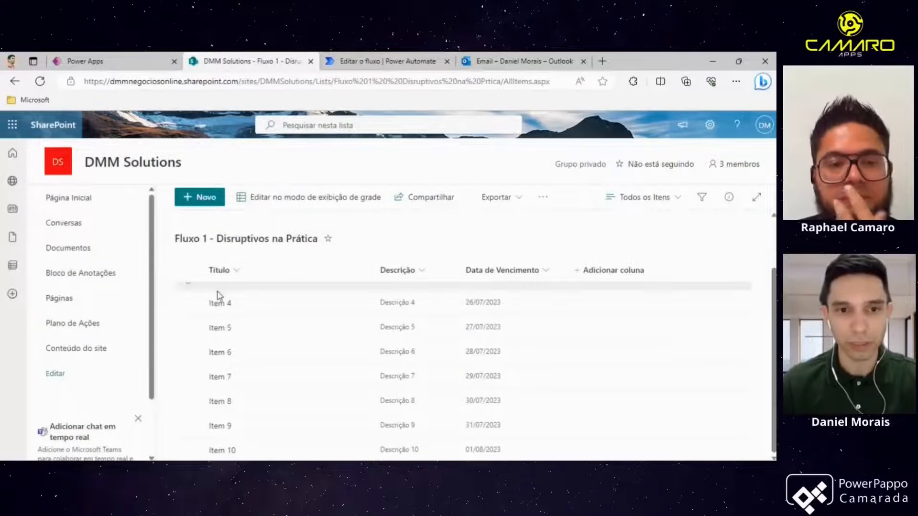
left_click(189, 304)
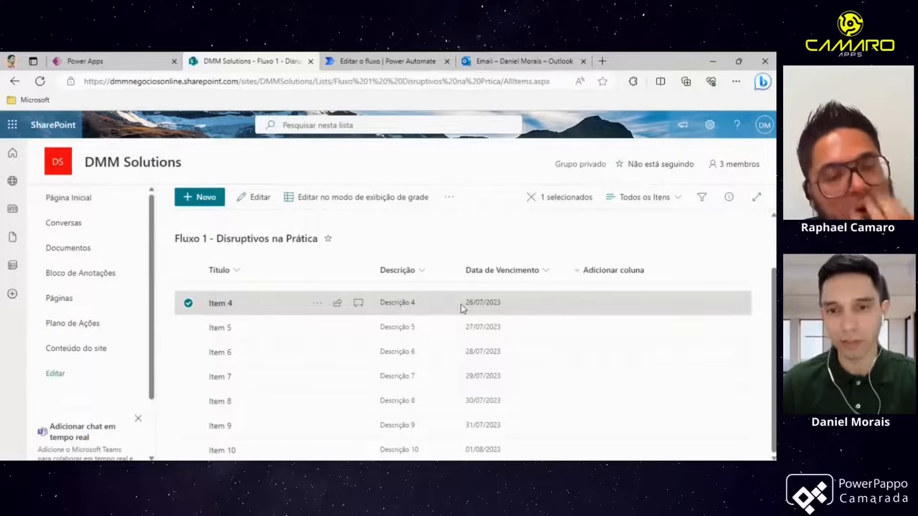
left_click(387, 61)
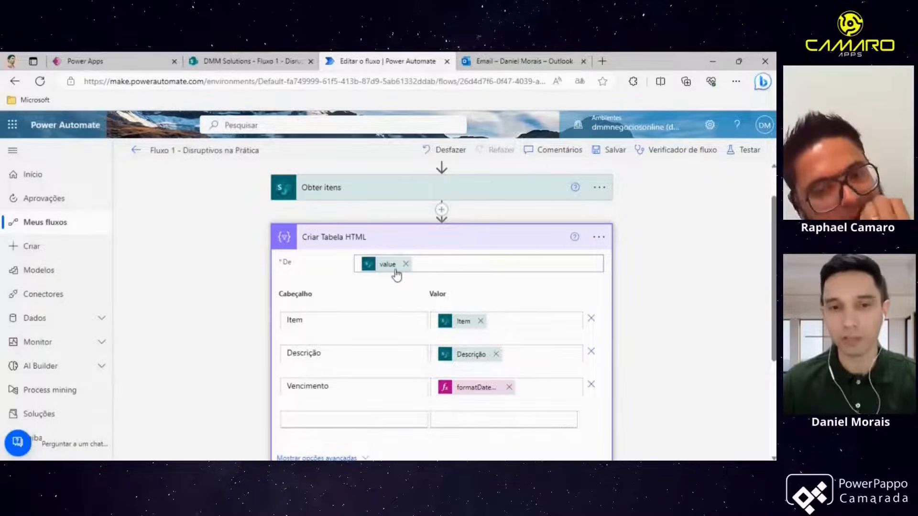
- Overwrite the first column header of Create HTML table with test text, then restore it to Item
scroll(396, 273, "down", 3)
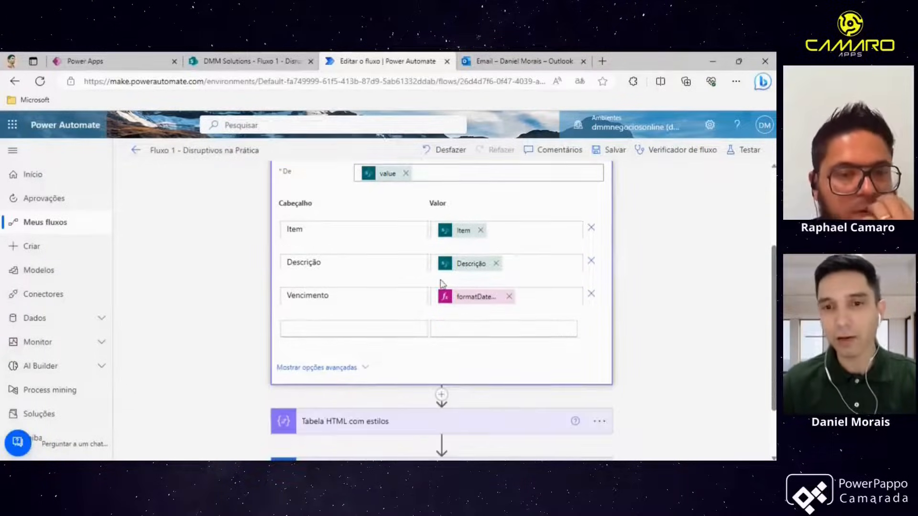
scroll(430, 280, "up", 1)
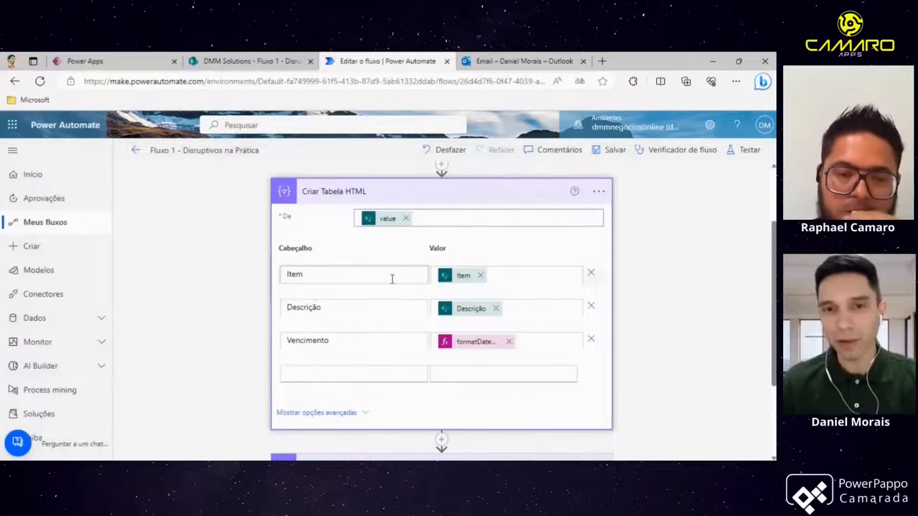
double_click(304, 274)
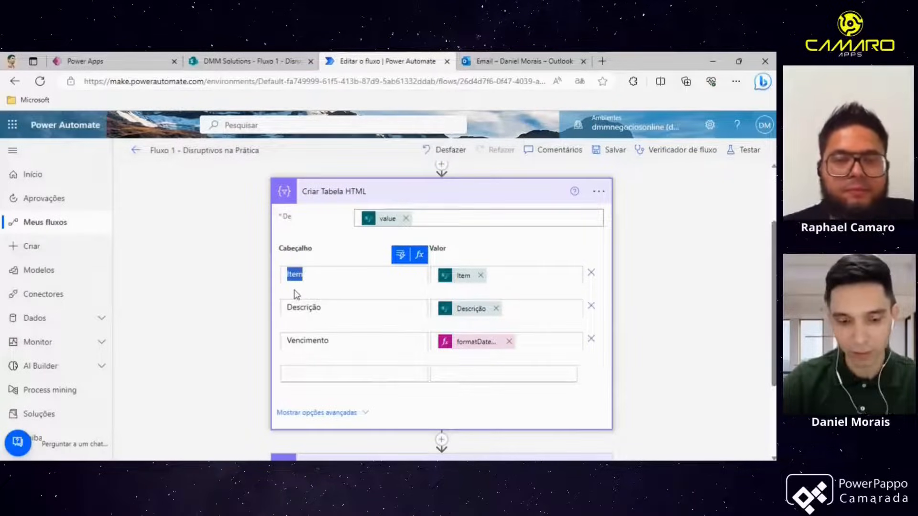
type("dfssdfs")
key("BackSpace")
key("BackSpace")
key("BackSpace")
key("BackSpace")
key("BackSpace")
key("BackSpace")
key("BackSpace")
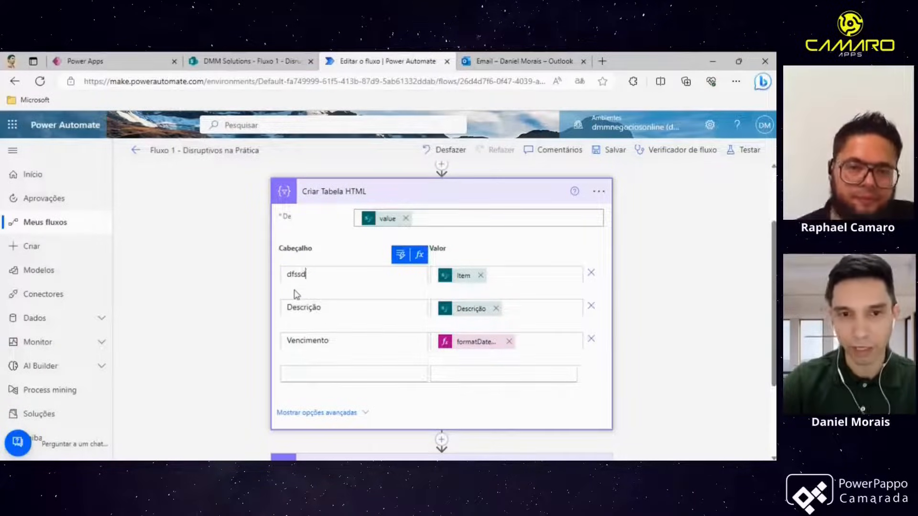
type("Item")
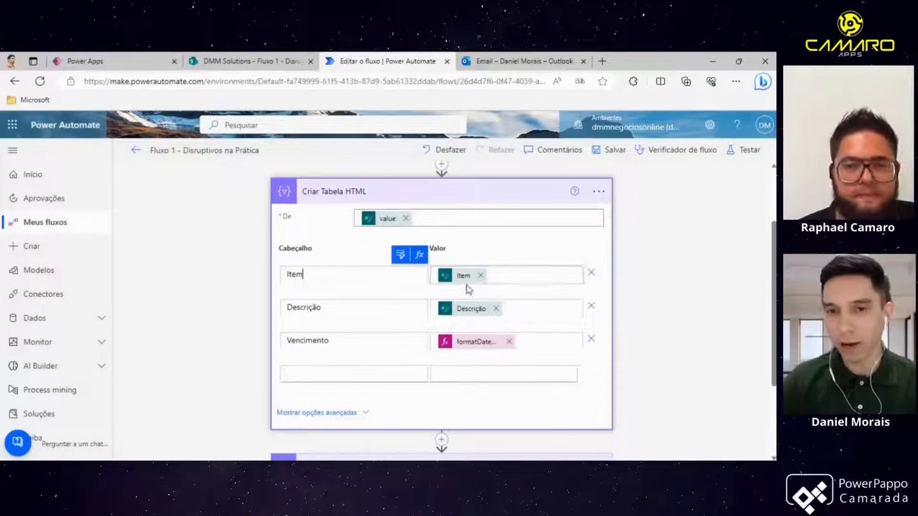
- Switch back and forth between the SharePoint list and the flow editor to compare list columns with the table mappings
left_click(244, 67)
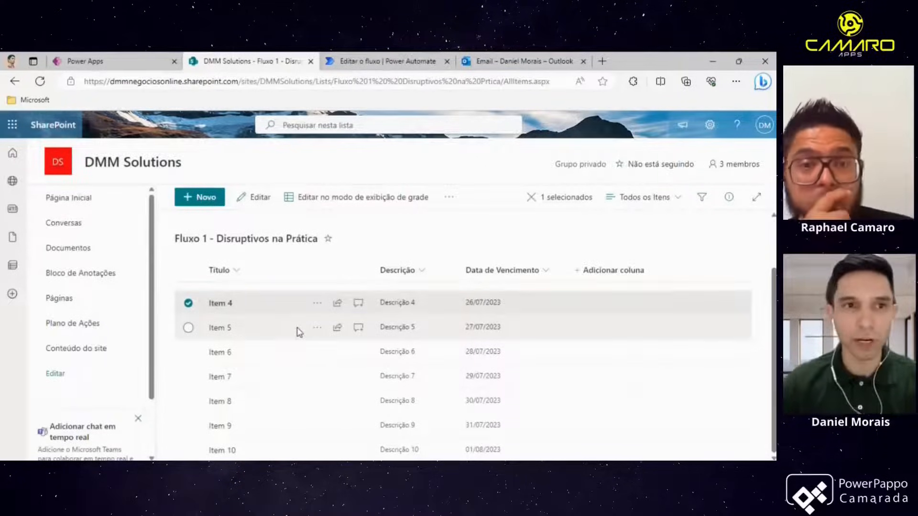
left_click(368, 68)
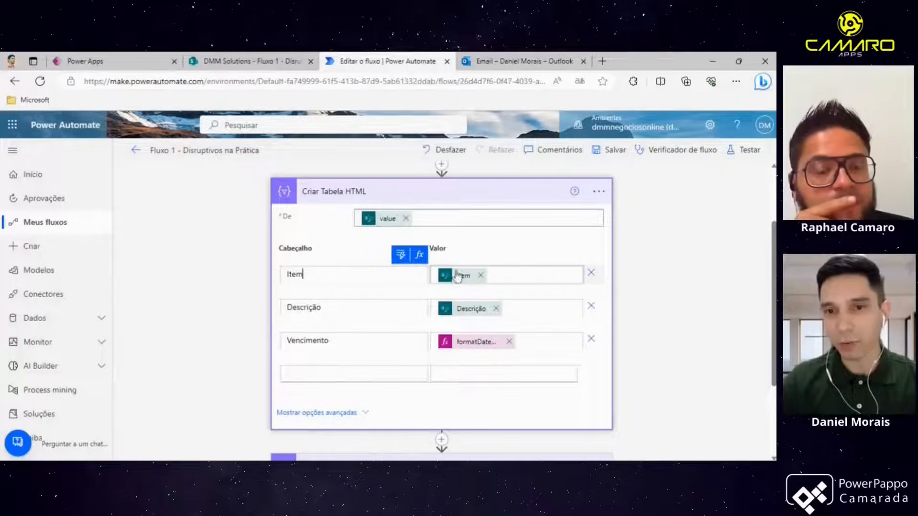
left_click(282, 71)
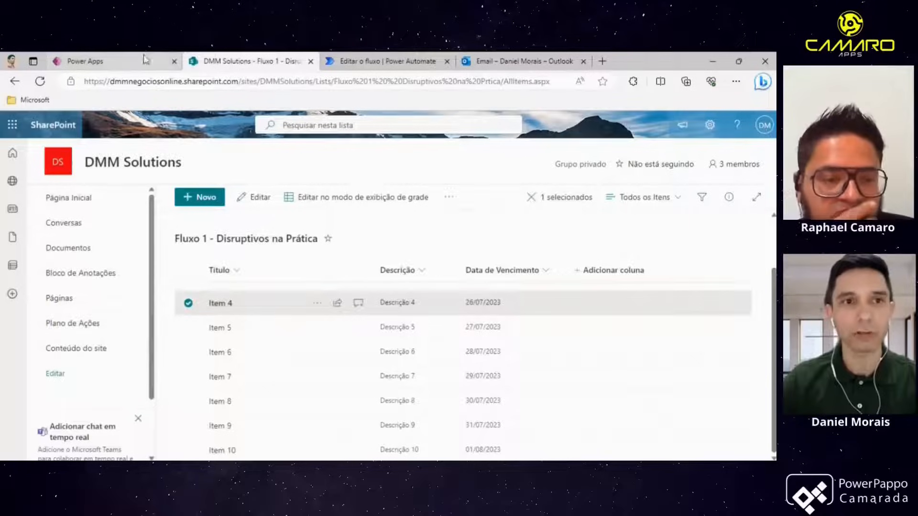
left_click(361, 66)
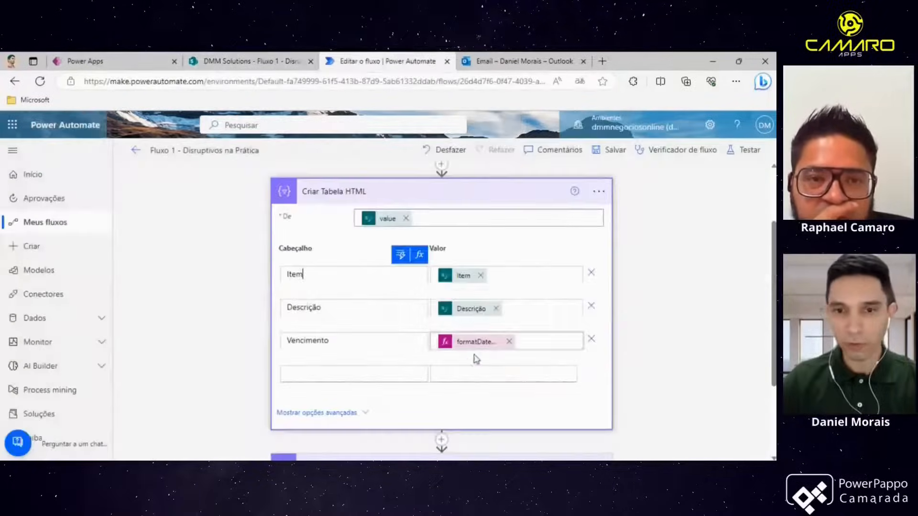
left_click(255, 61)
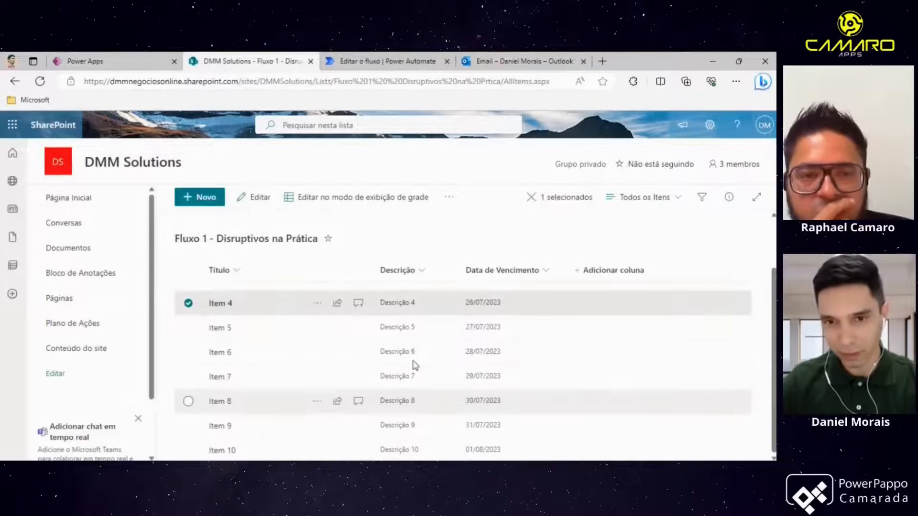
left_click(416, 61)
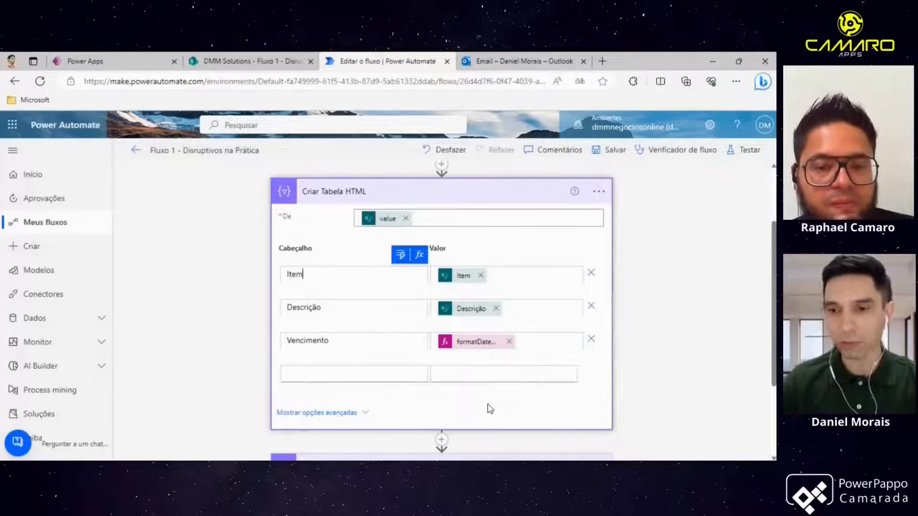
- Open the Vencimento value's formatDateTime expression to inspect it, then close it and collapse the card
scroll(473, 364, "up", 1)
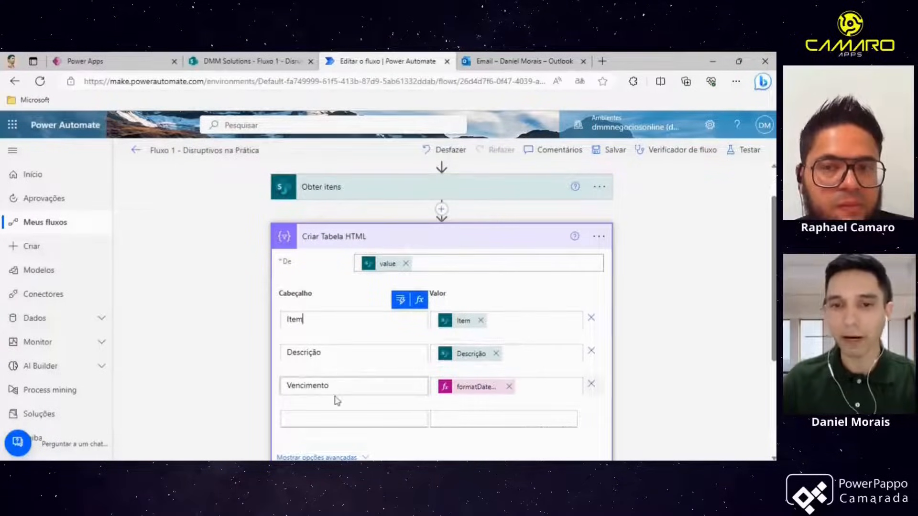
left_click(476, 389)
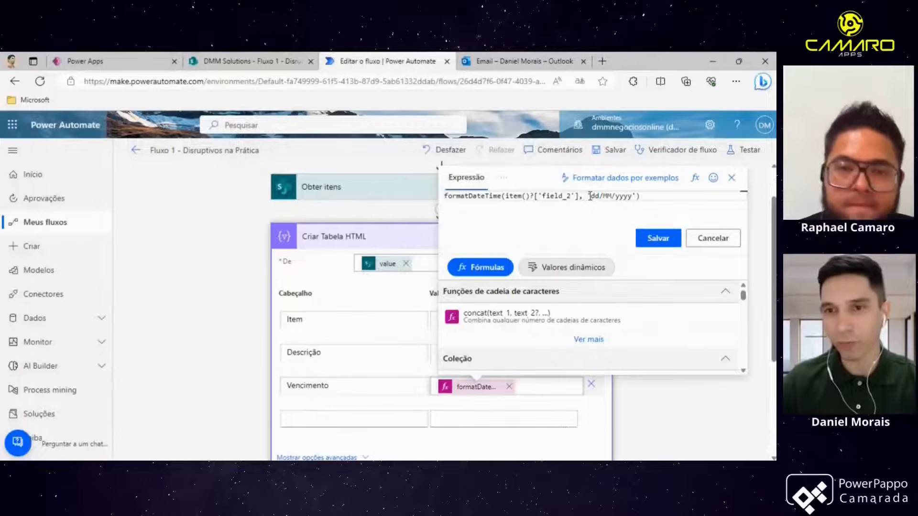
left_click(732, 179)
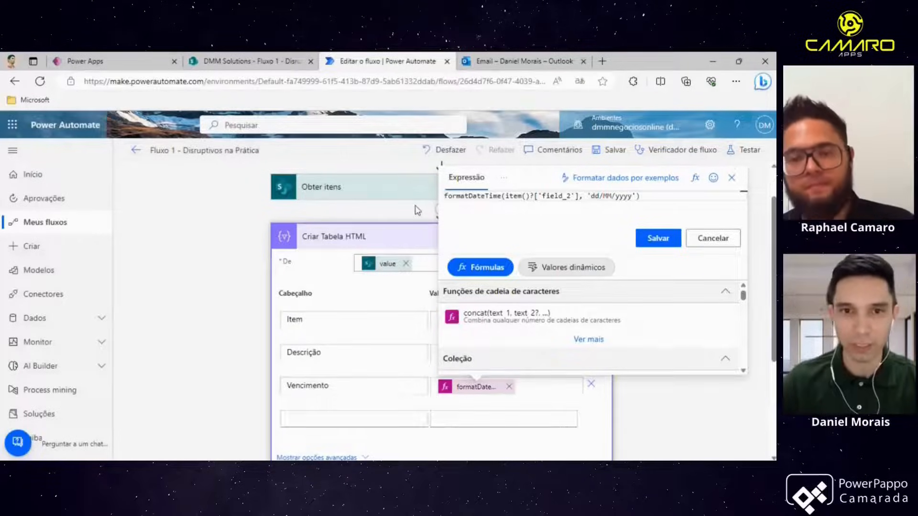
left_click(412, 242)
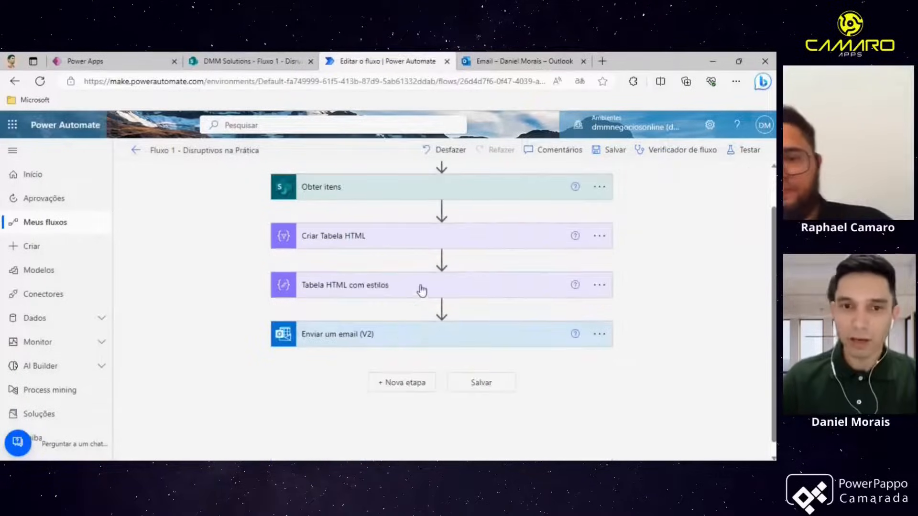
left_click(395, 247)
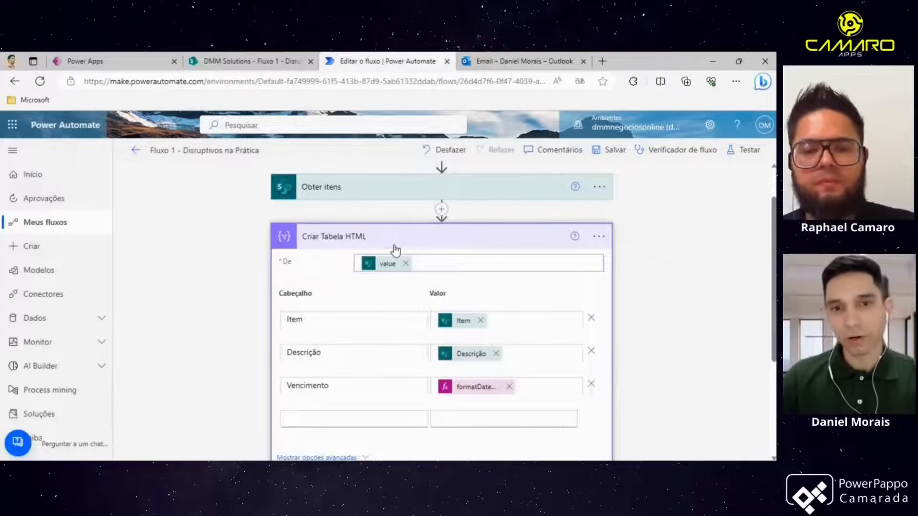
left_click(394, 248)
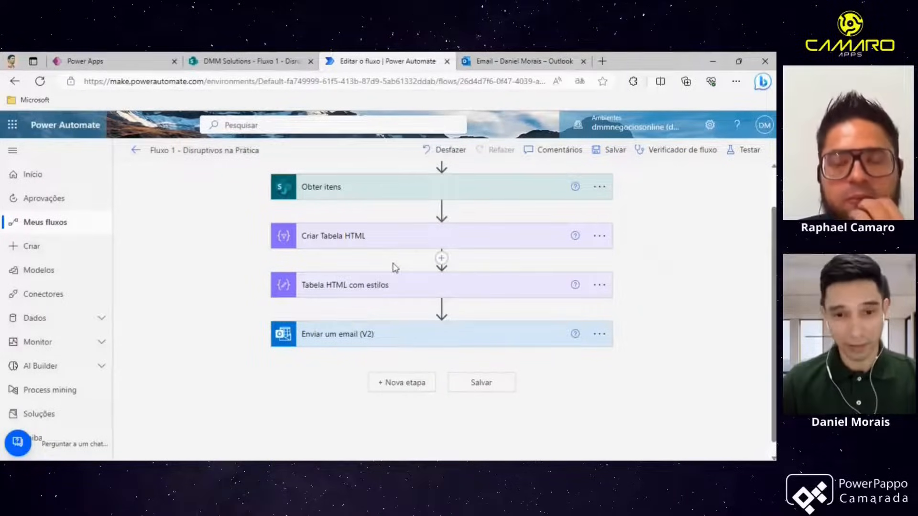
left_click(370, 232)
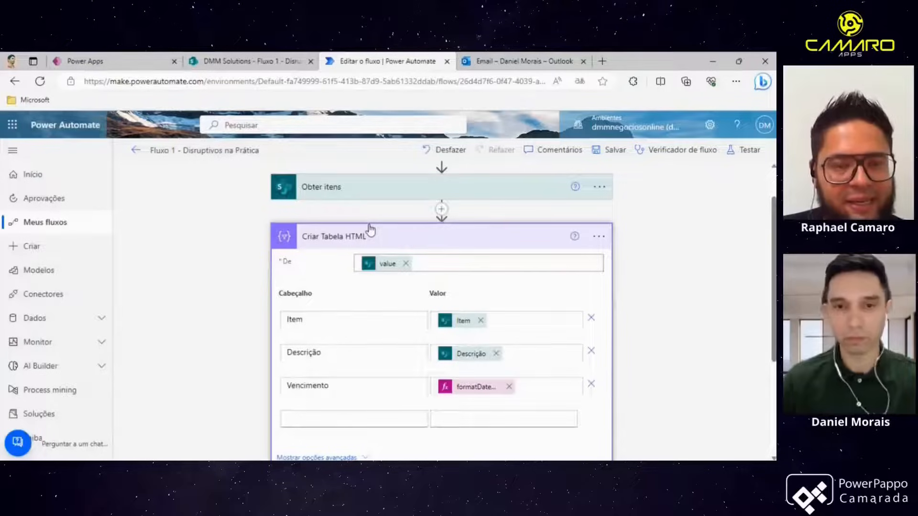
- Expand the Get items action and inspect the utcNow expression in its filter query
left_click(395, 190)
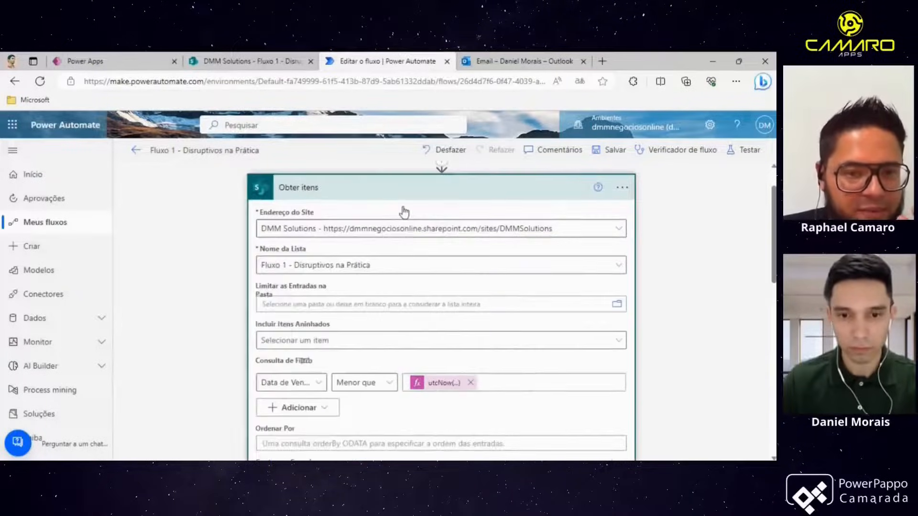
scroll(402, 220, "down", 3)
left_click(446, 247)
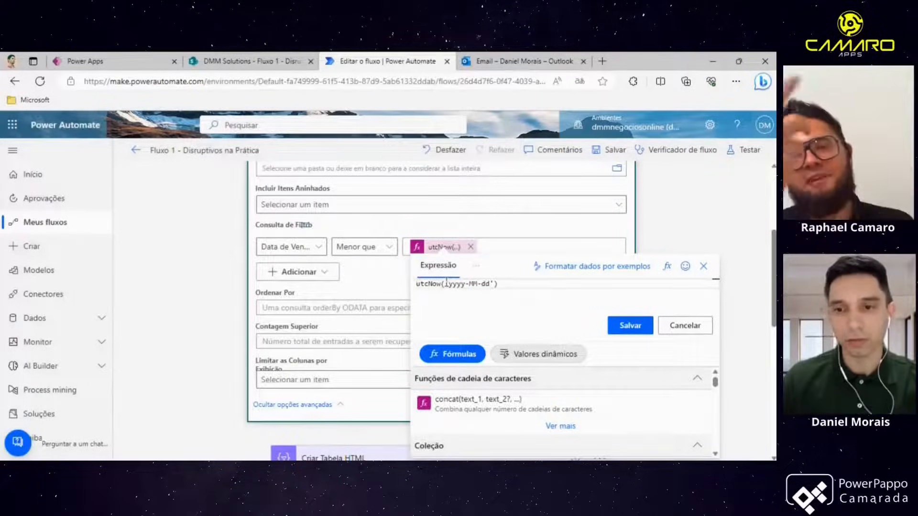
left_click(396, 281)
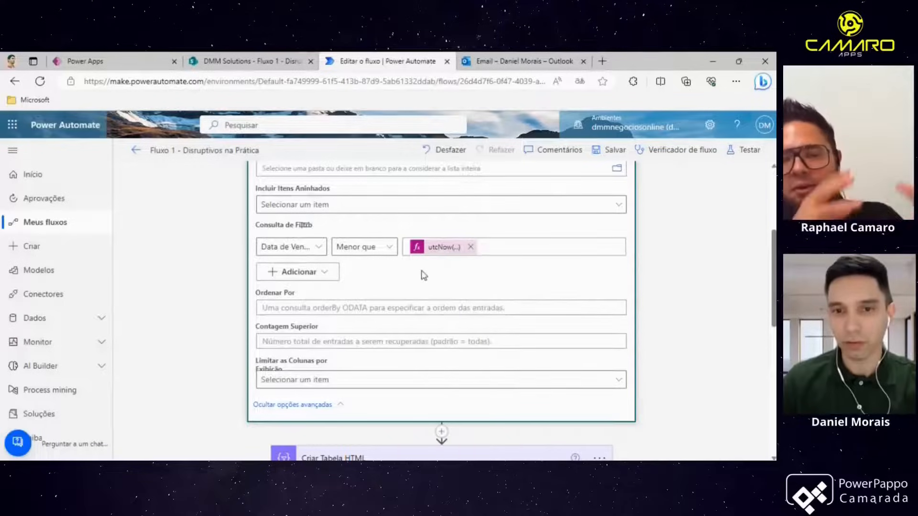
left_click(443, 250)
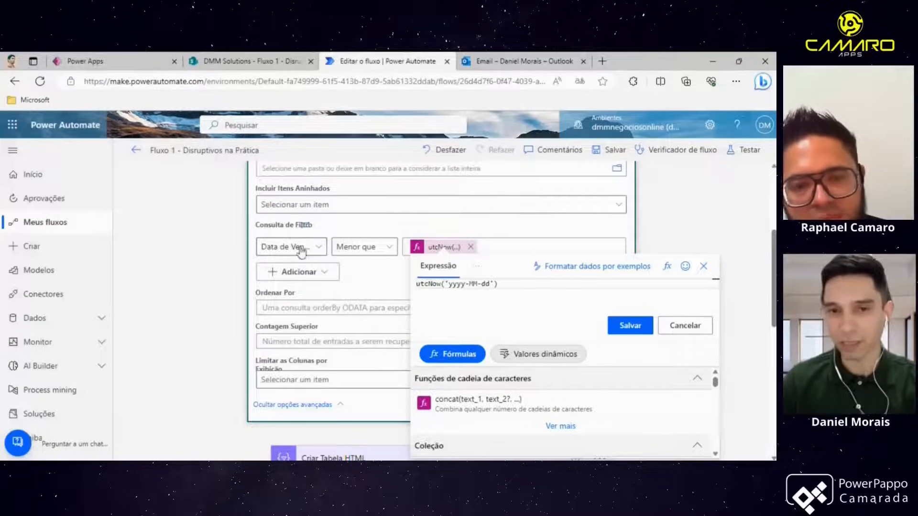
left_click(372, 281)
- Reopen the Vencimento formatDateTime expression and highlight its item field argument to examine it
scroll(376, 286, "down", 5)
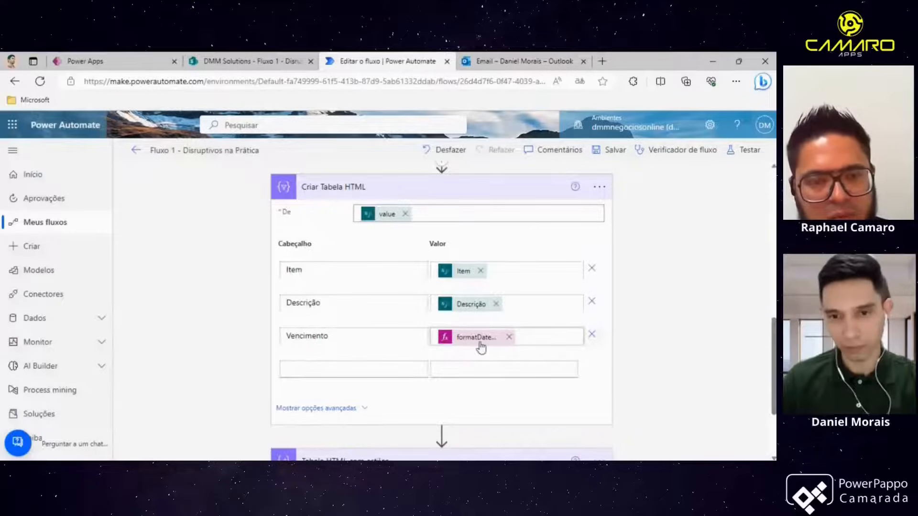
scroll(481, 347, "down", 1)
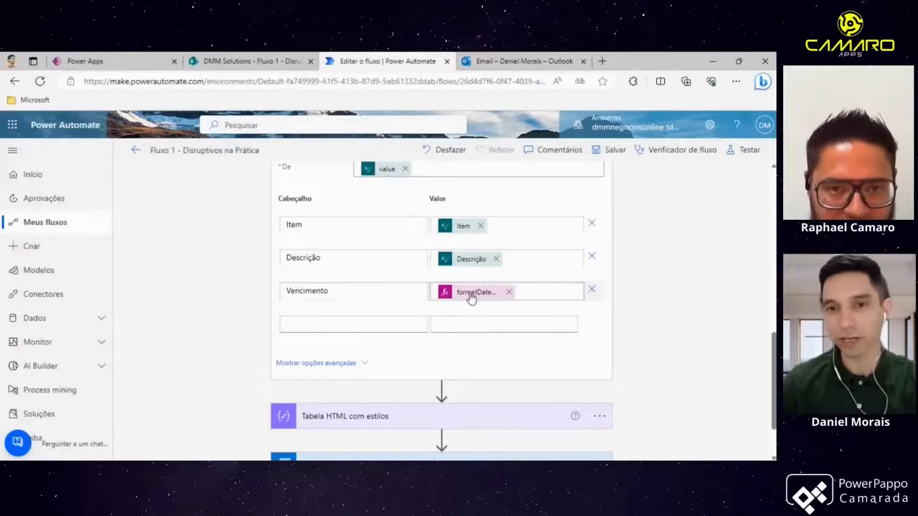
left_click(471, 294)
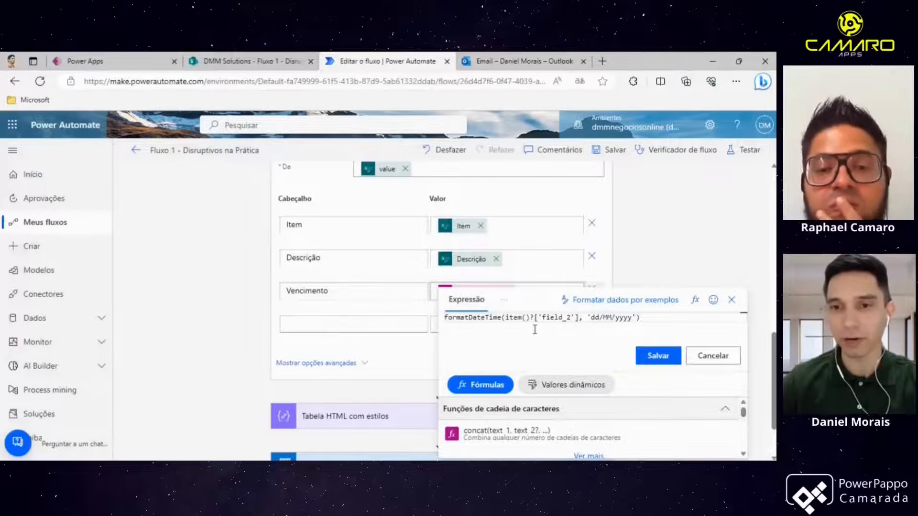
scroll(440, 325, "down", 2)
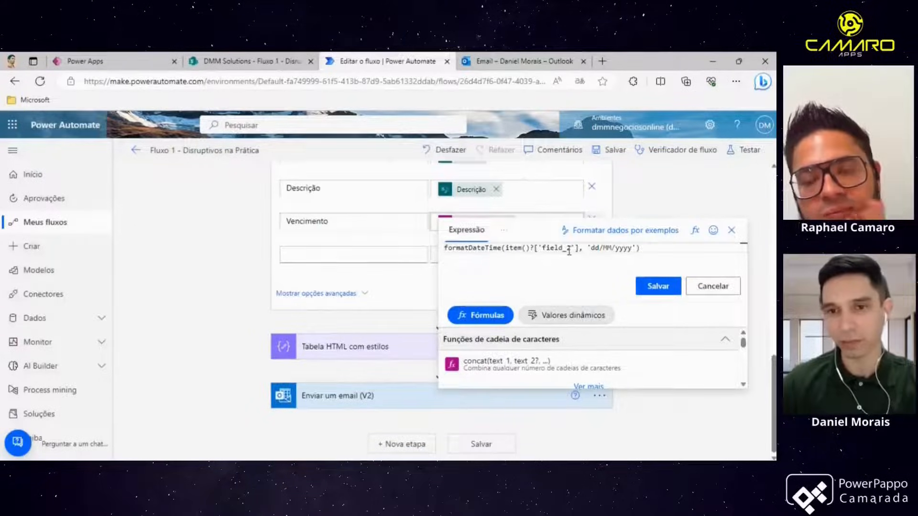
left_click_drag(586, 249, 505, 249)
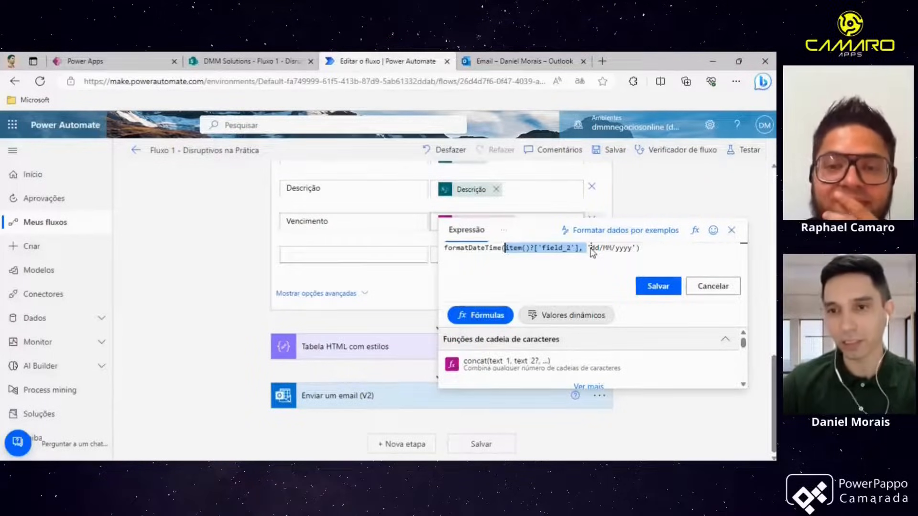
left_click_drag(591, 249, 592, 249)
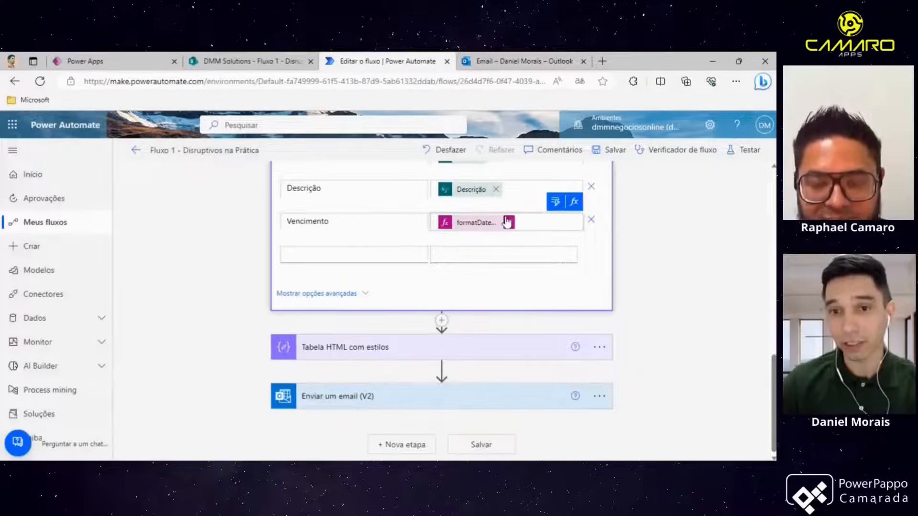
- Collapse the Create HTML table and Get items actions
scroll(498, 248, "up", 2)
scroll(499, 250, "up", 1)
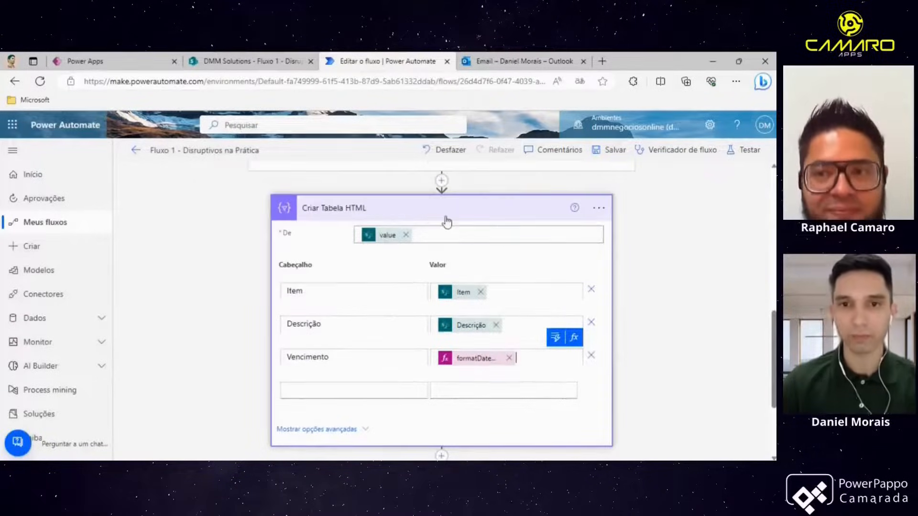
left_click(446, 215)
scroll(446, 265, "up", 4)
scroll(446, 264, "up", 3)
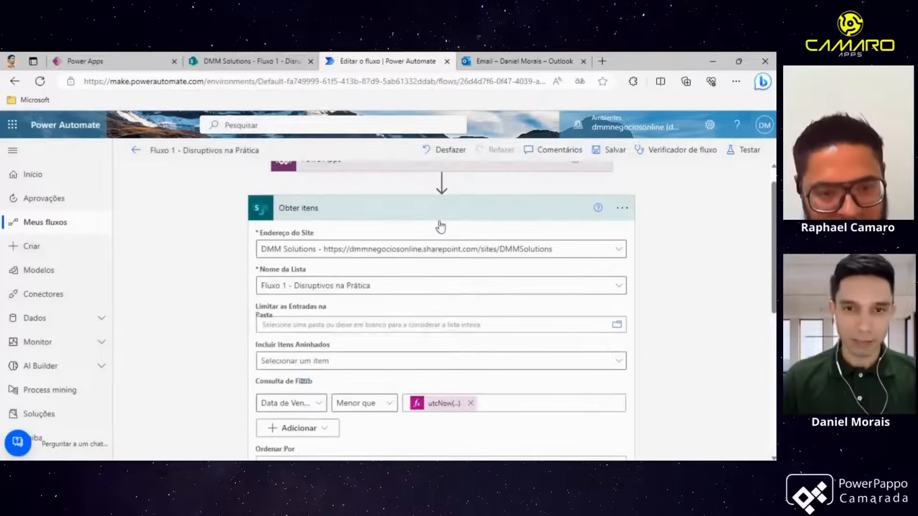
left_click(420, 211)
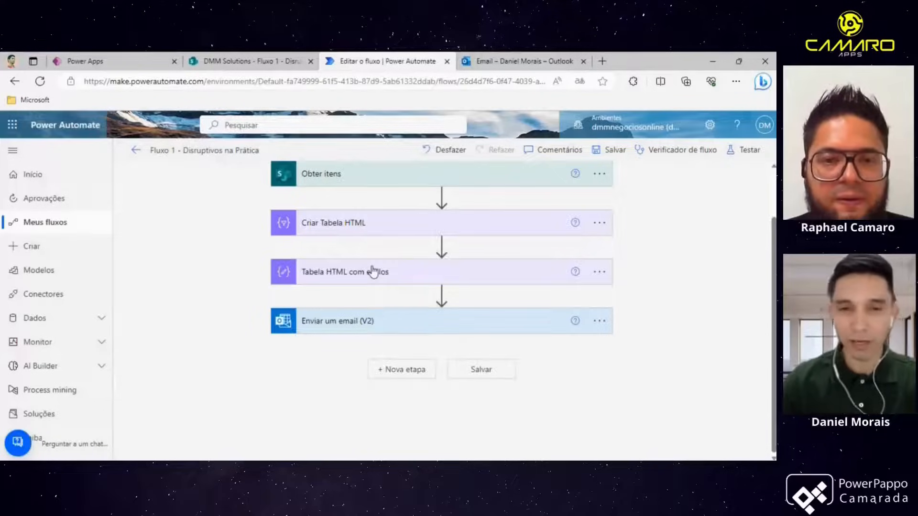
- Expand the Tabela HTML com estilos action to review its CSS style inputs, then collapse it
left_click(373, 272)
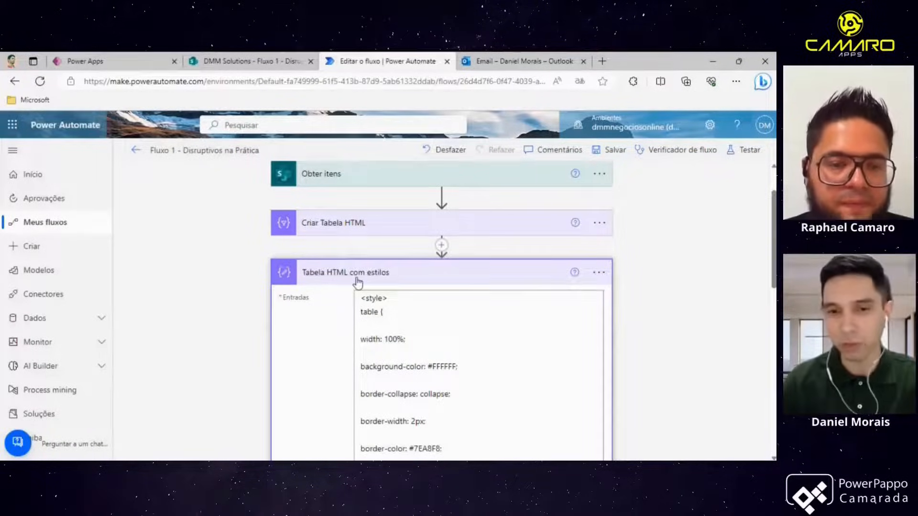
scroll(357, 280, "down", 2)
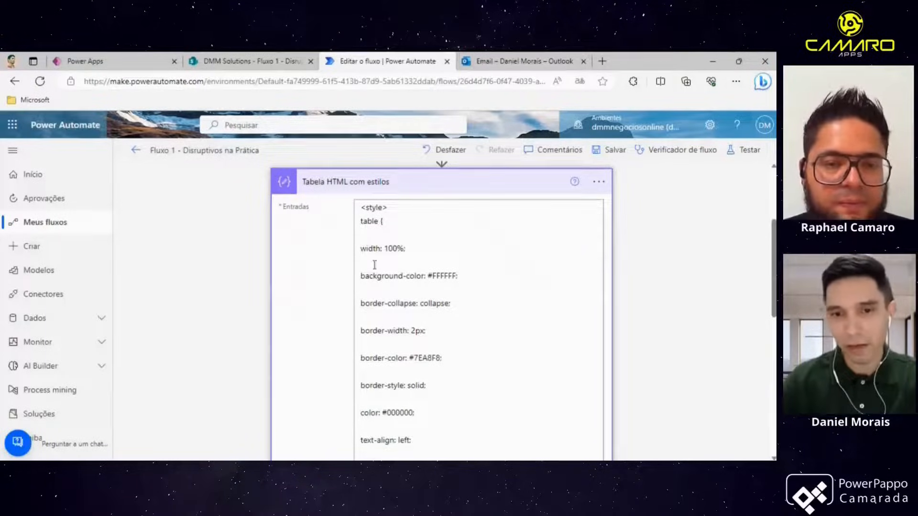
scroll(374, 265, "down", 1)
scroll(378, 249, "up", 2)
left_click(381, 236)
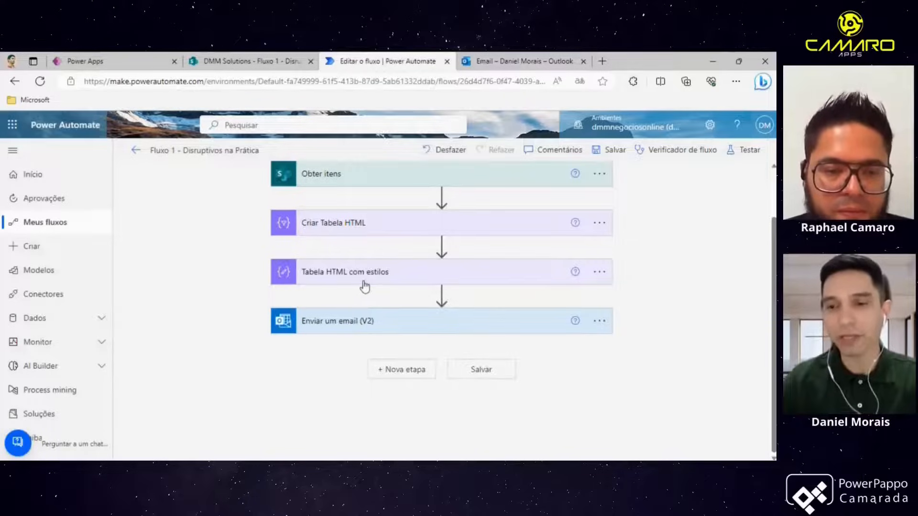
left_click(601, 279)
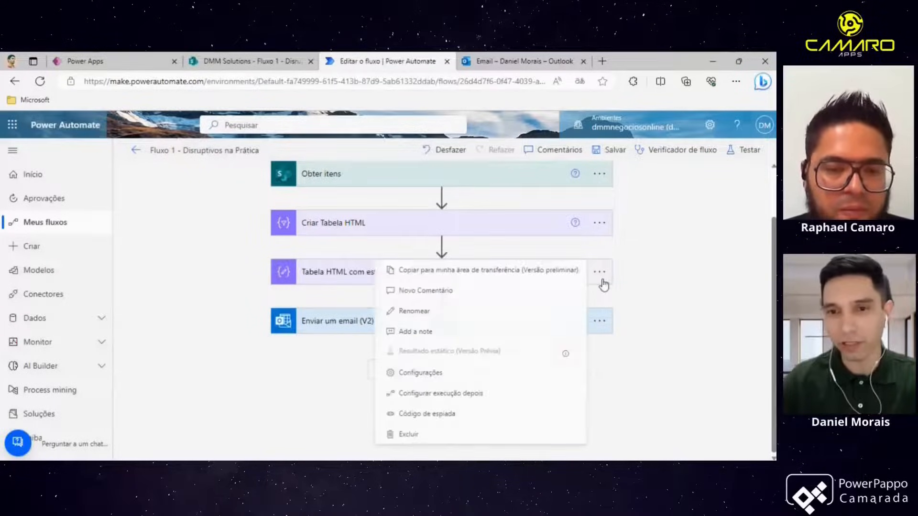
left_click(437, 311)
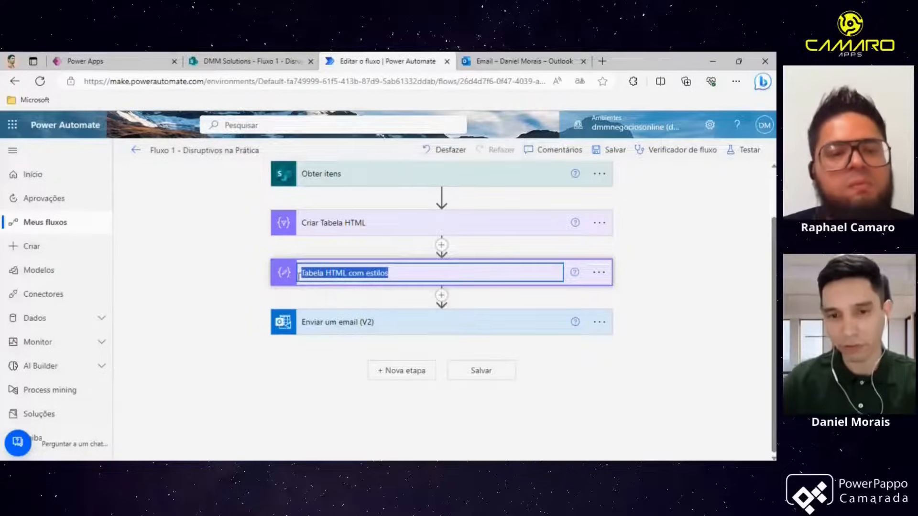
left_click(236, 266)
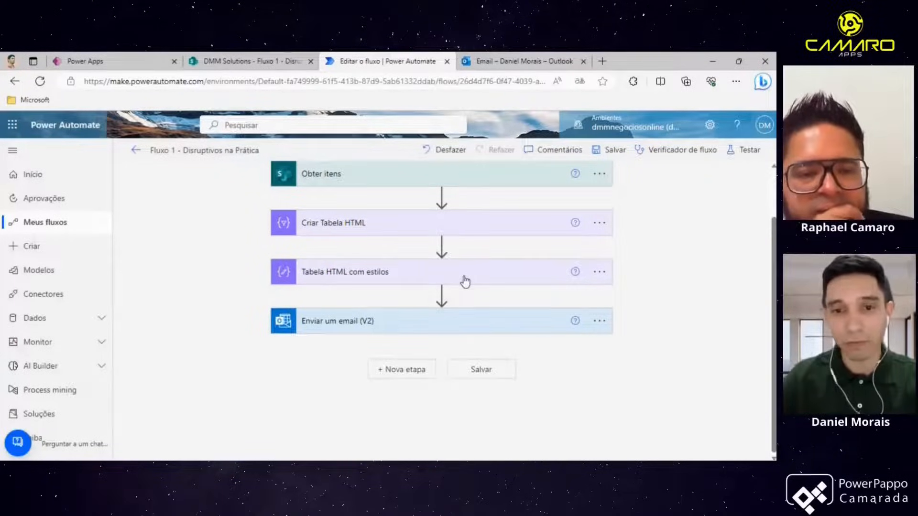
- Insert a new step after Criar Tabela HTML, browse the built-in Data Operation actions, and cancel it
left_click(442, 245)
left_click(443, 266)
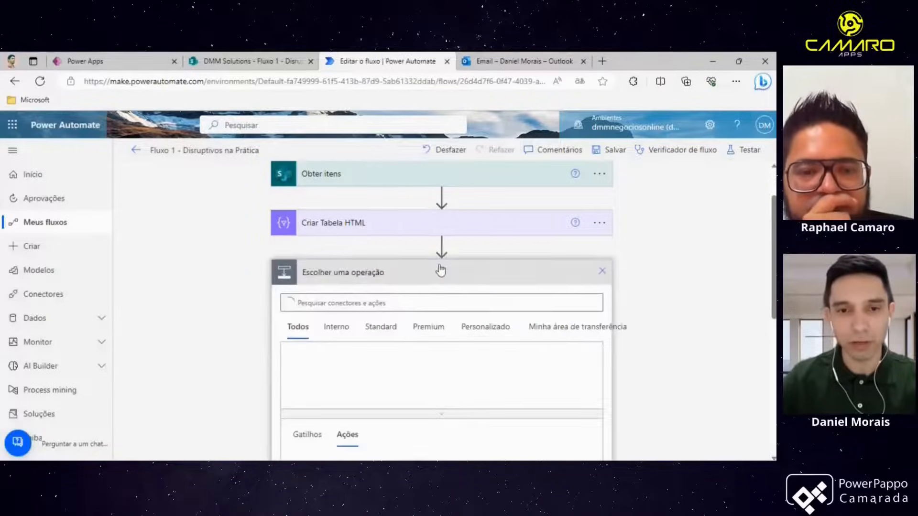
left_click(343, 331)
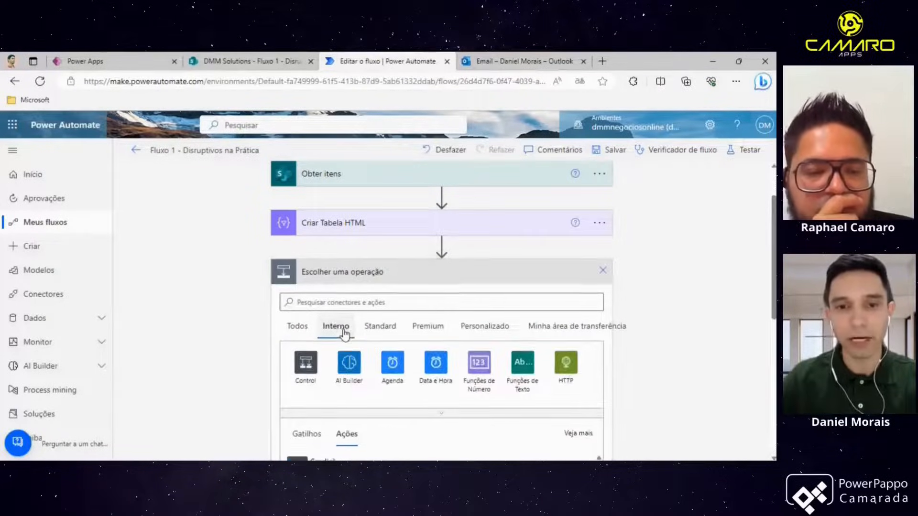
left_click(404, 366)
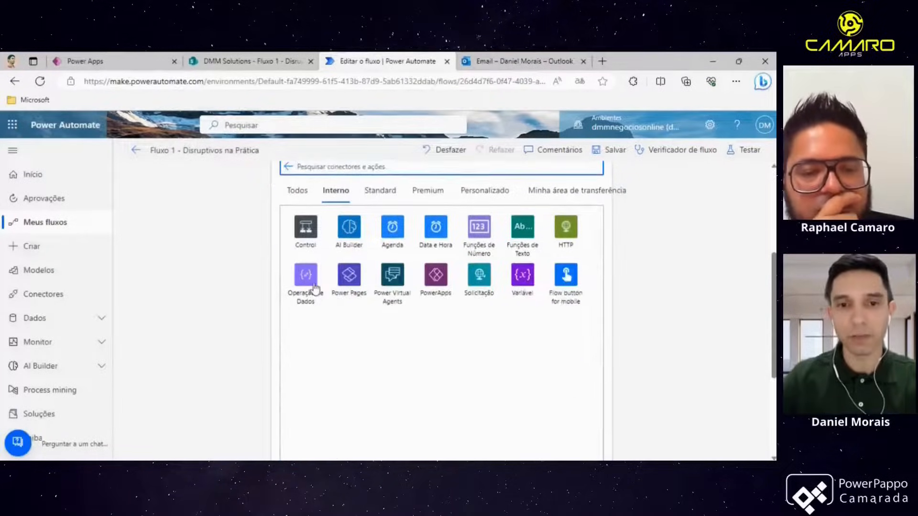
left_click(307, 282)
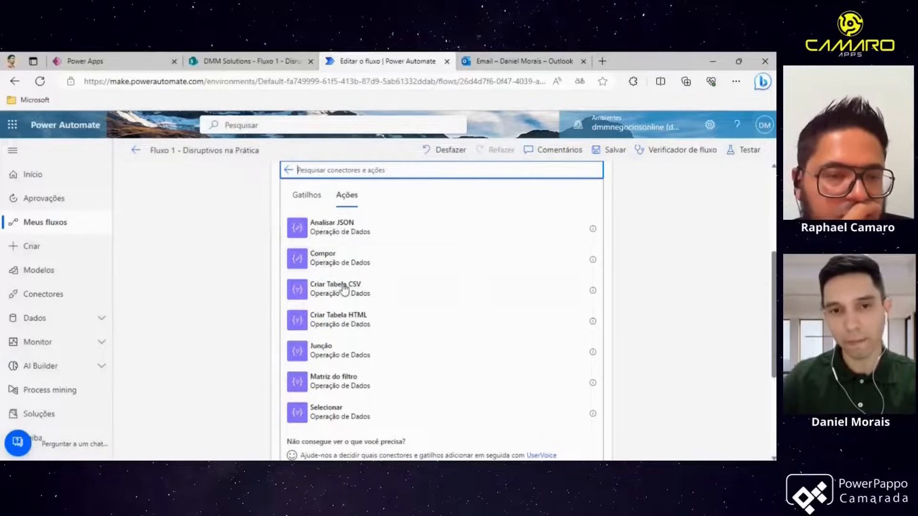
scroll(349, 335, "up", 2)
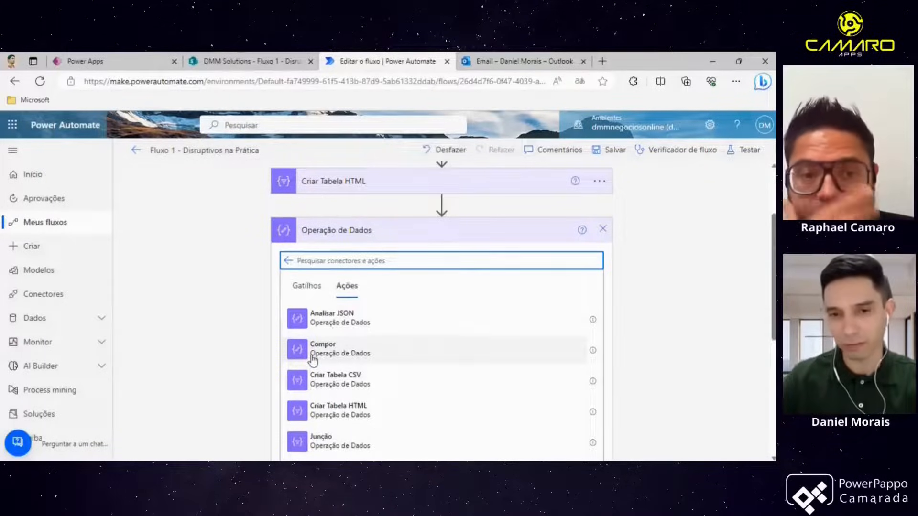
left_click(603, 229)
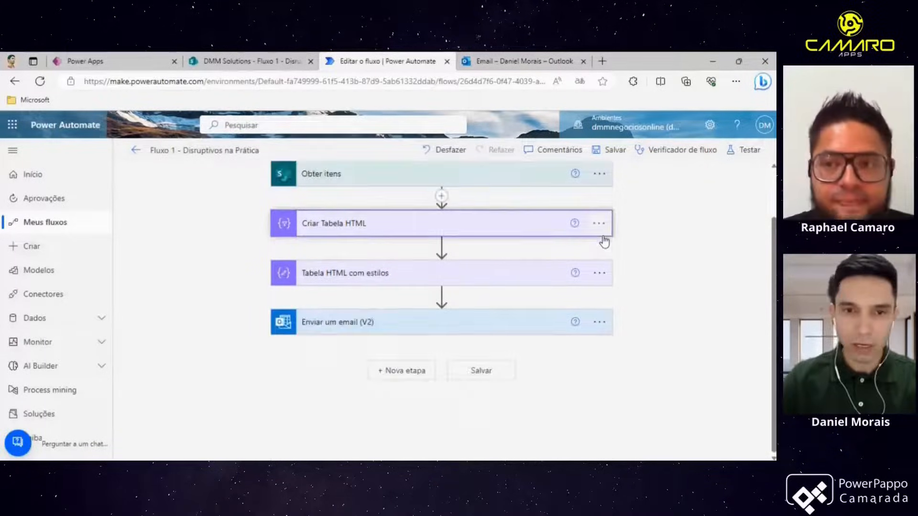
- Expand the Tabela HTML com estilos action, scroll through its CSS style input, and collapse it again
left_click(372, 282)
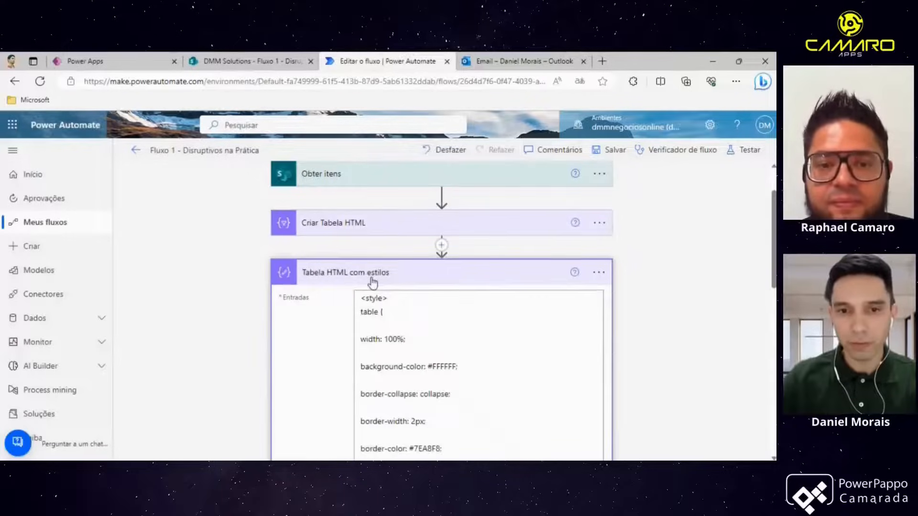
scroll(391, 294, "down", 3)
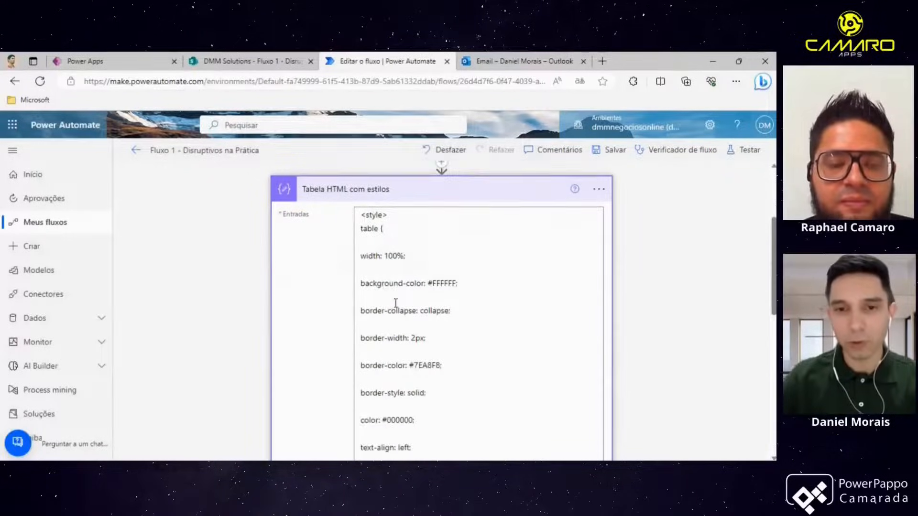
scroll(362, 253, "up", 2)
left_click_drag(362, 253, 424, 349)
scroll(423, 349, "down", 4)
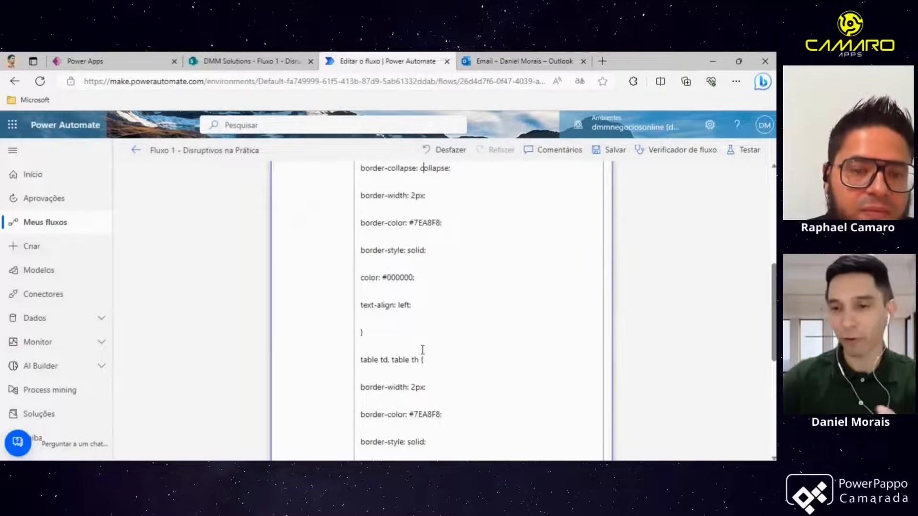
scroll(425, 341, "down", 6)
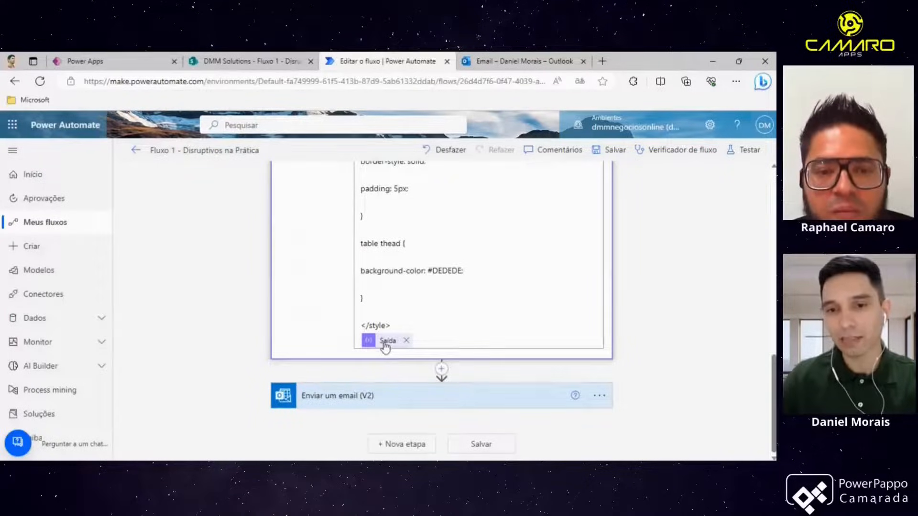
scroll(383, 346, "up", 10)
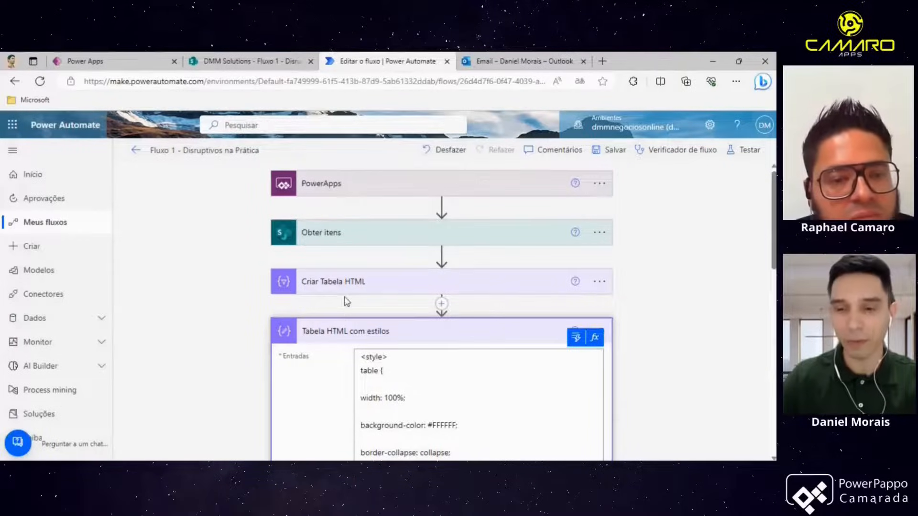
scroll(356, 306, "down", 3)
scroll(359, 307, "up", 1)
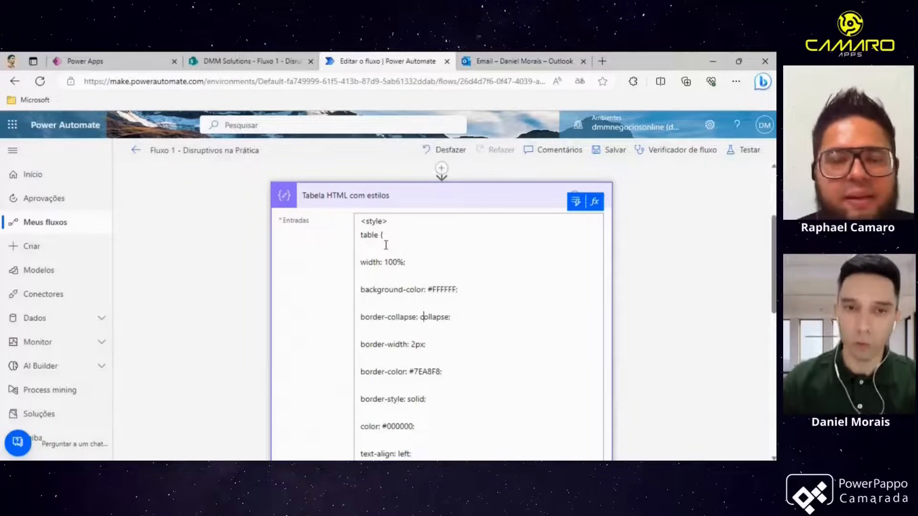
left_click(448, 202)
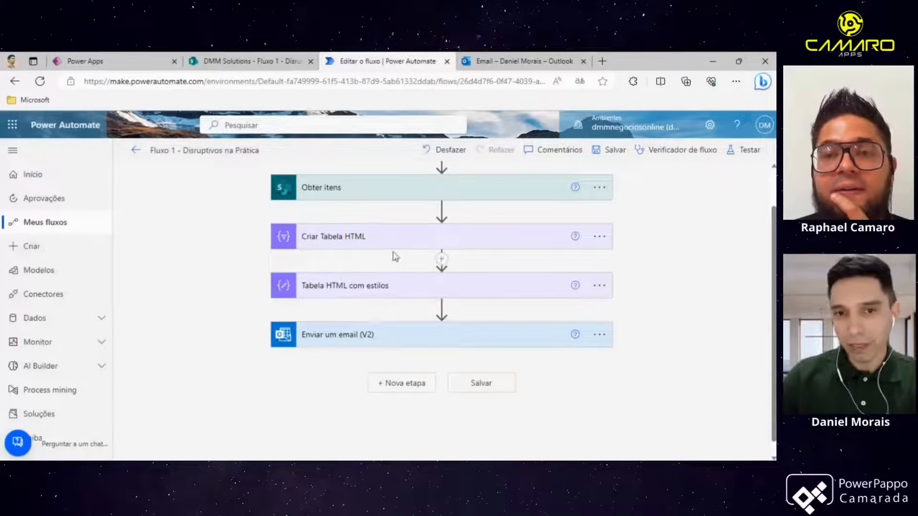
- Add a step below Criar Tabela HTML, open the Data Operation action list under the built-in connectors, then cancel
mouse_move(442, 267)
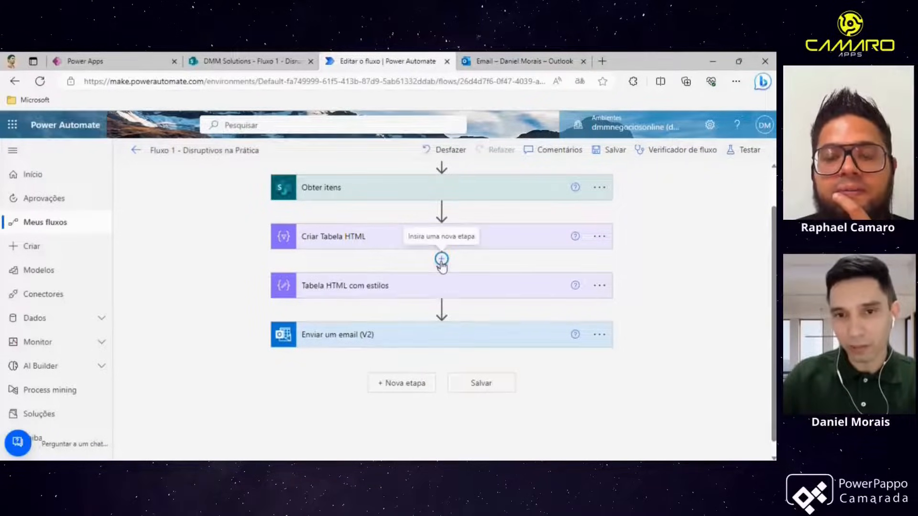
left_click(442, 263)
left_click(439, 275)
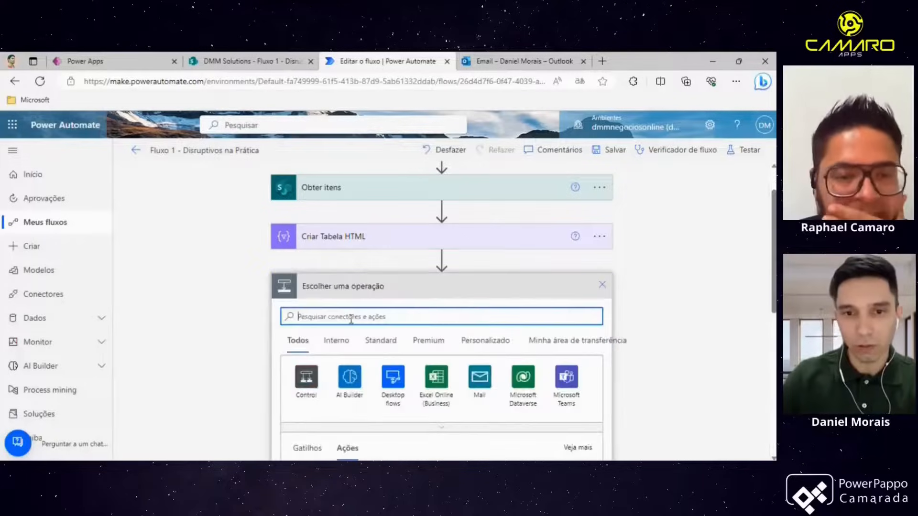
left_click(342, 345)
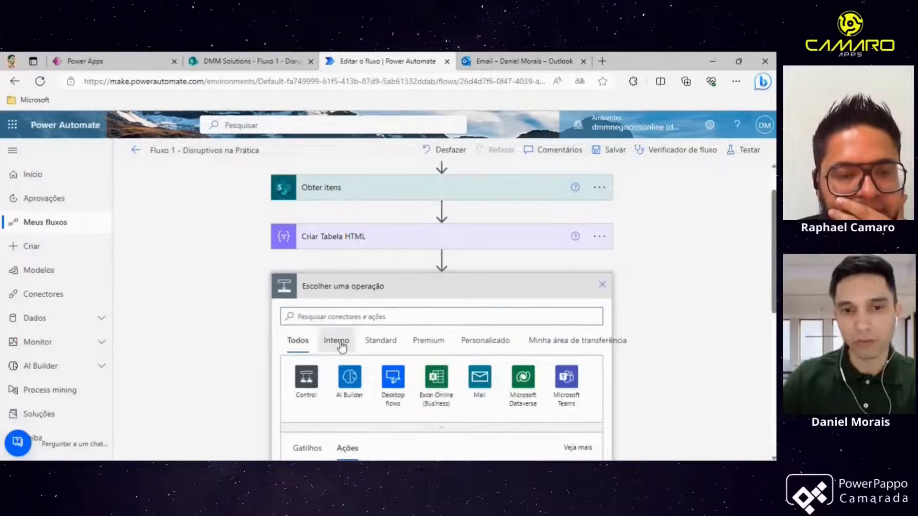
scroll(394, 363, "down", 2)
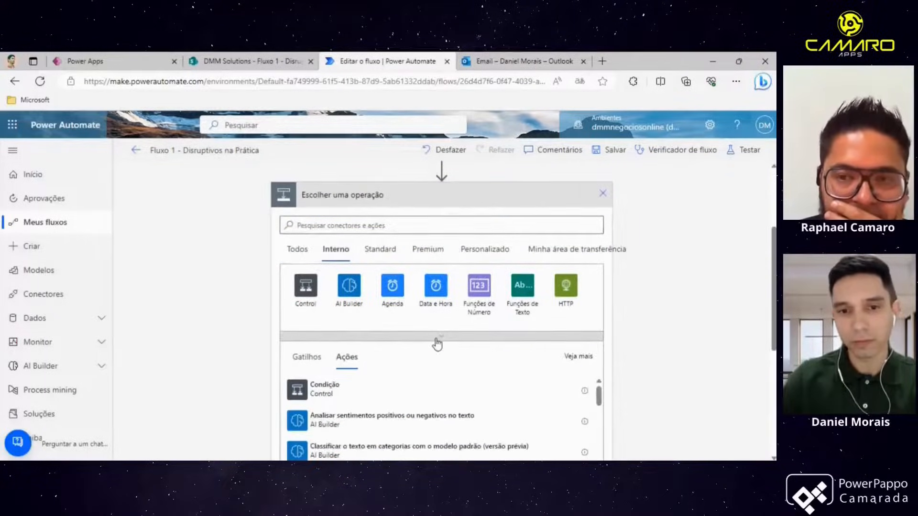
left_click(437, 340)
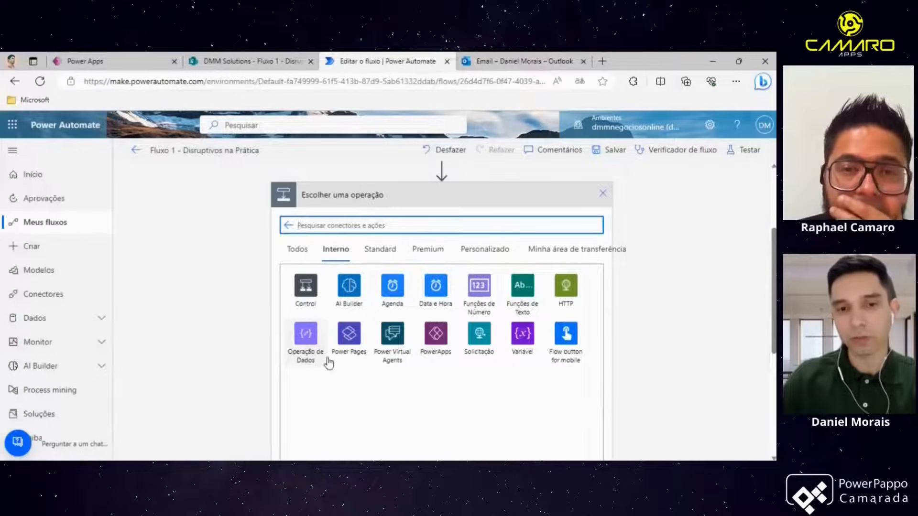
left_click(311, 346)
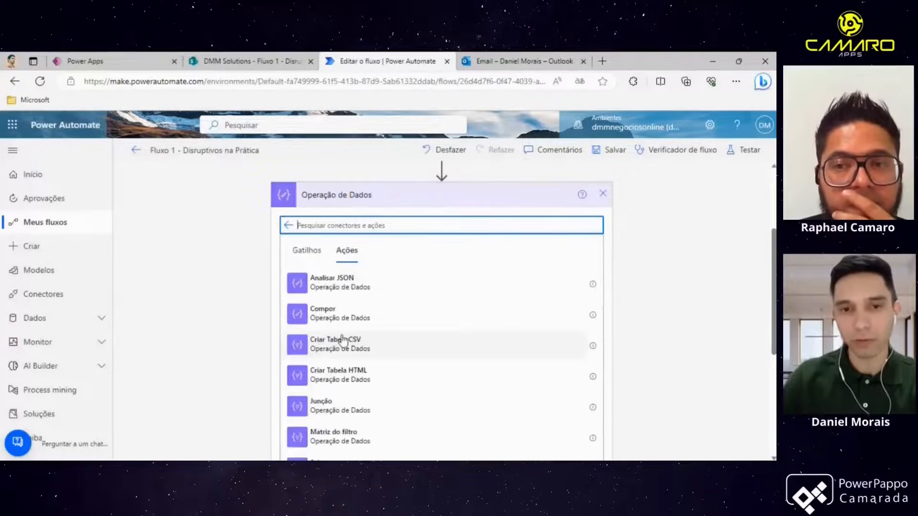
scroll(345, 329, "down", 2)
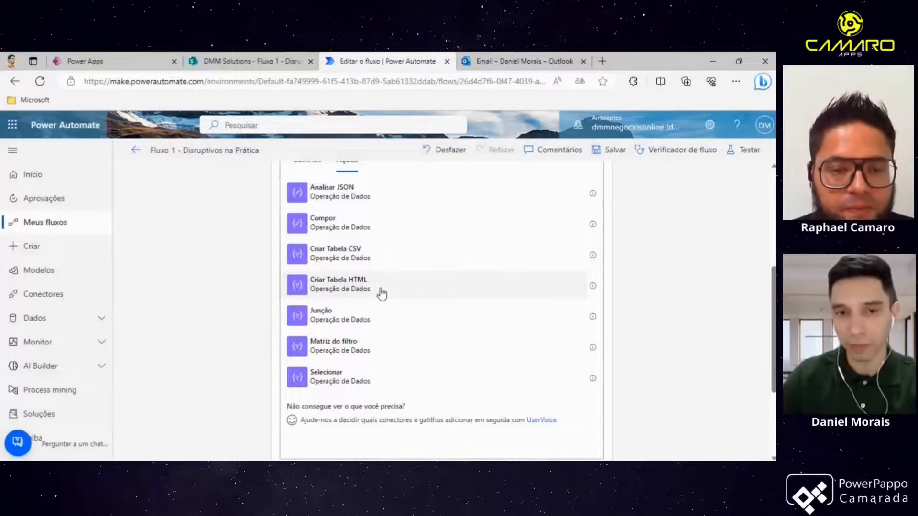
scroll(318, 264, "up", 1)
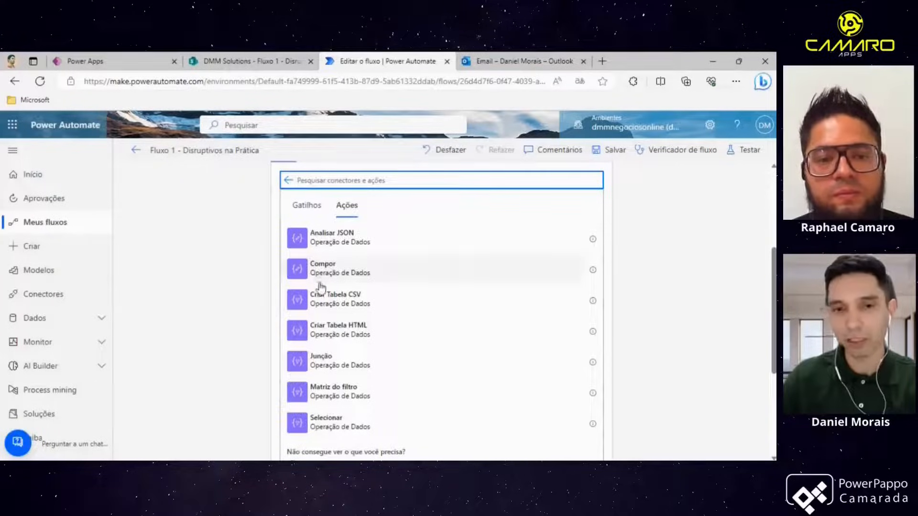
scroll(400, 296, "up", 2)
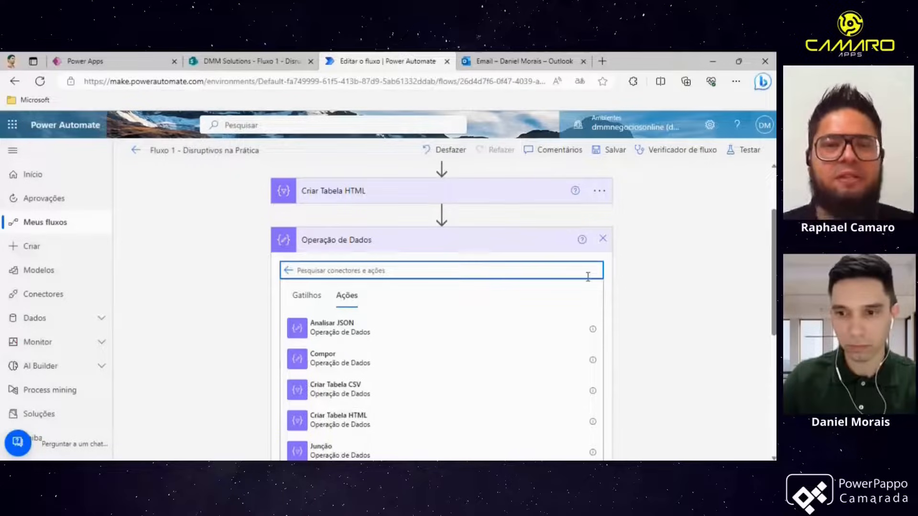
left_click(603, 239)
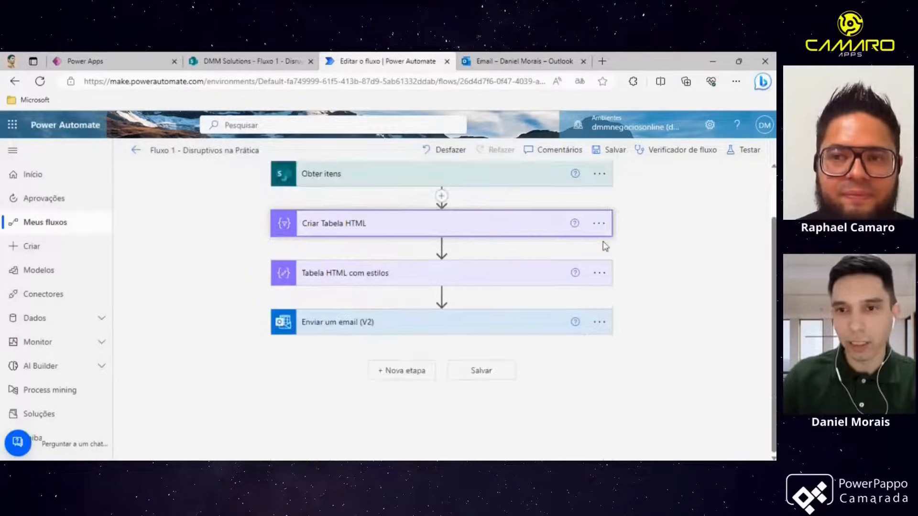
- Reopen the Tabela HTML com estilos action, select and review its style block and Saída output, then collapse it
left_click(396, 280)
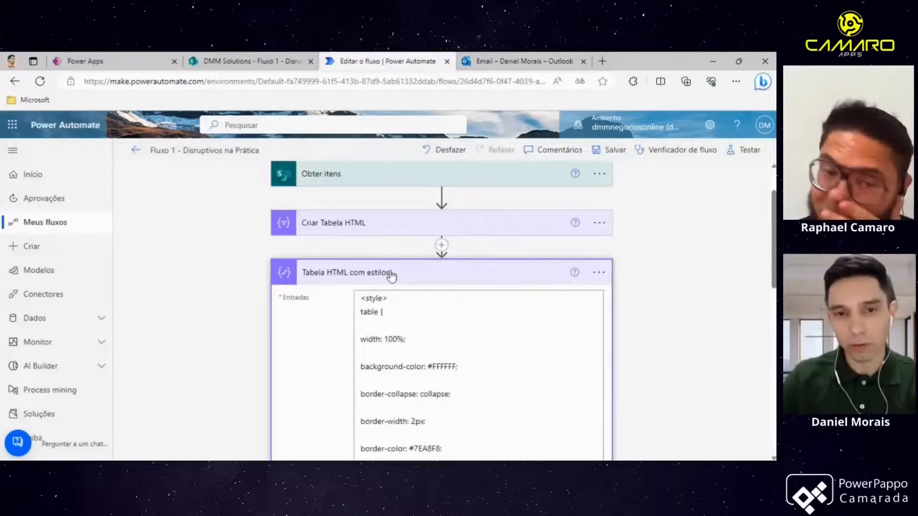
scroll(385, 277, "down", 2)
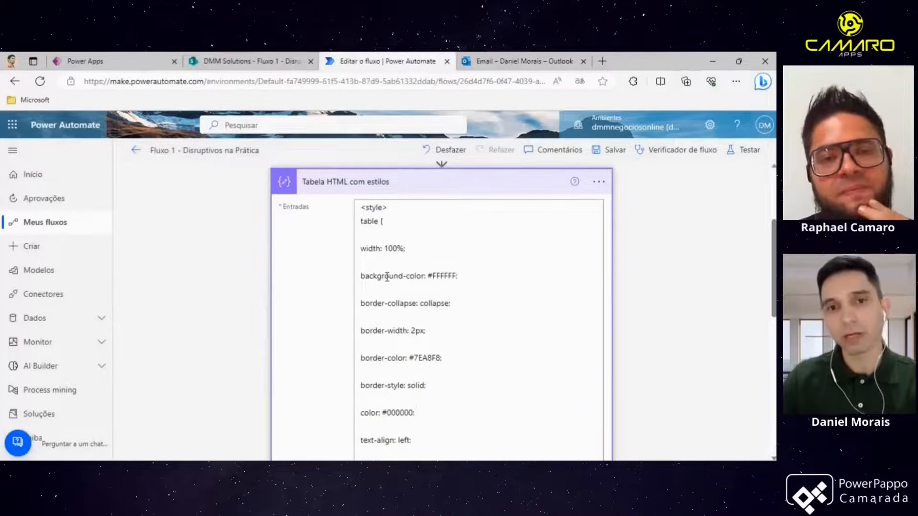
left_click_drag(360, 207, 450, 353)
scroll(450, 352, "down", 1)
scroll(450, 352, "down", 8)
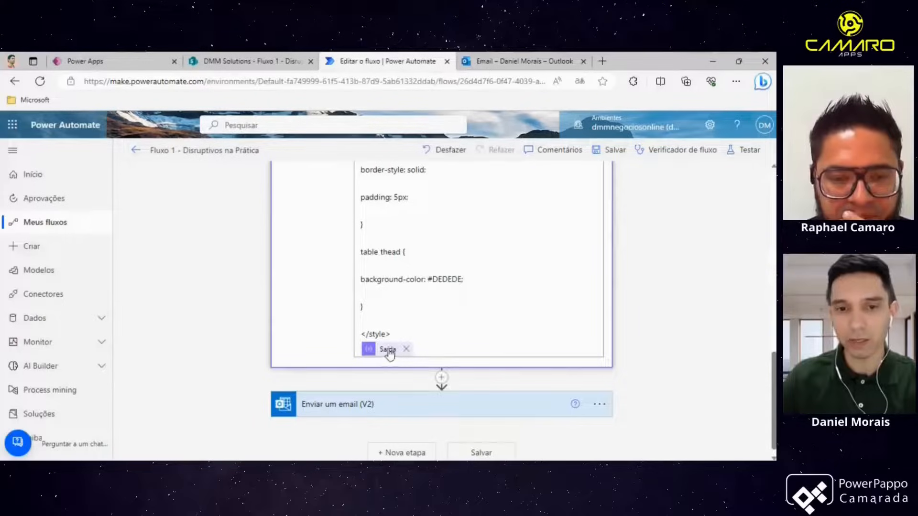
scroll(349, 347, "up", 10)
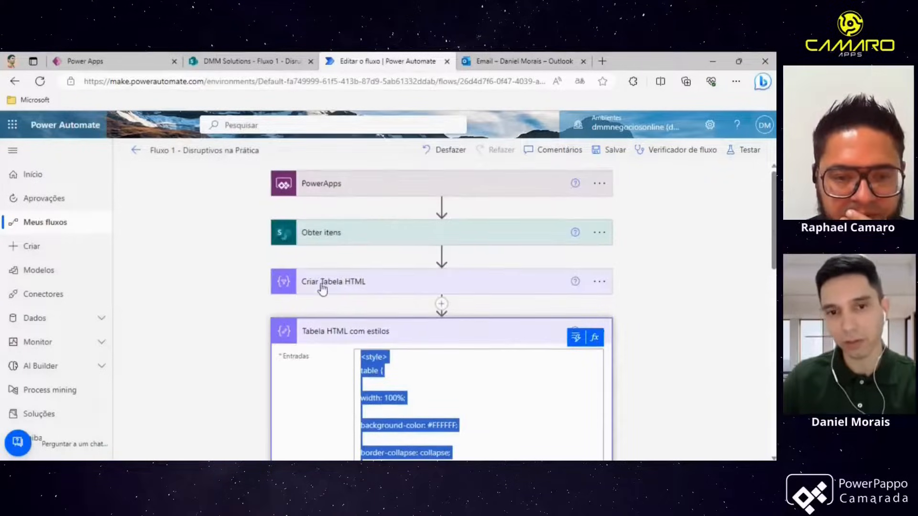
scroll(333, 298, "down", 10)
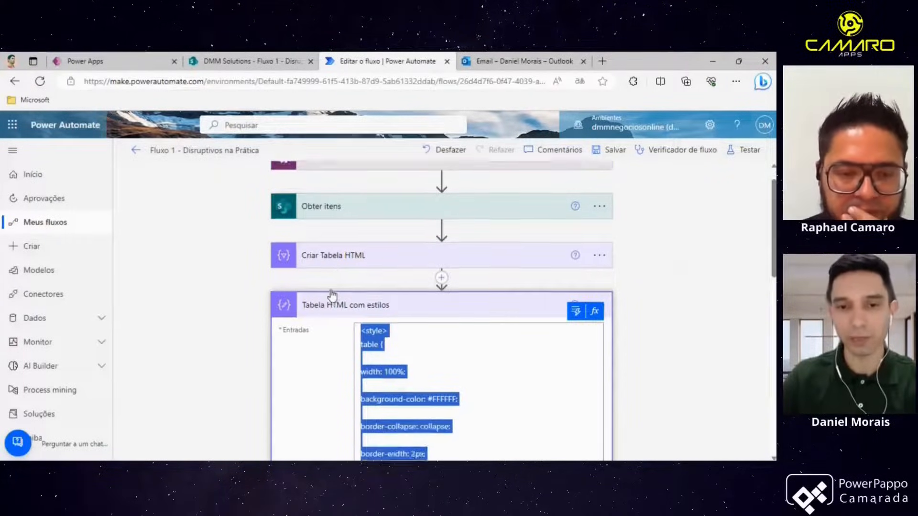
scroll(334, 300, "up", 2)
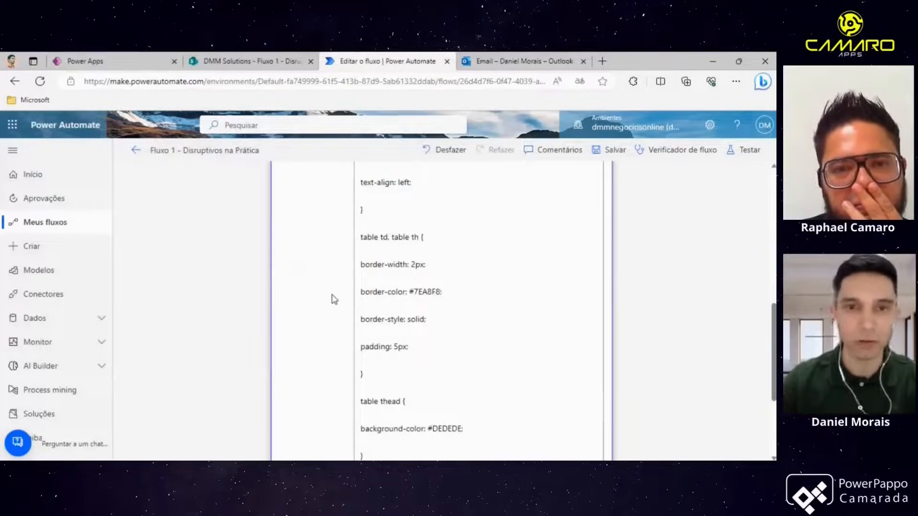
scroll(334, 300, "up", 10)
left_click(378, 329)
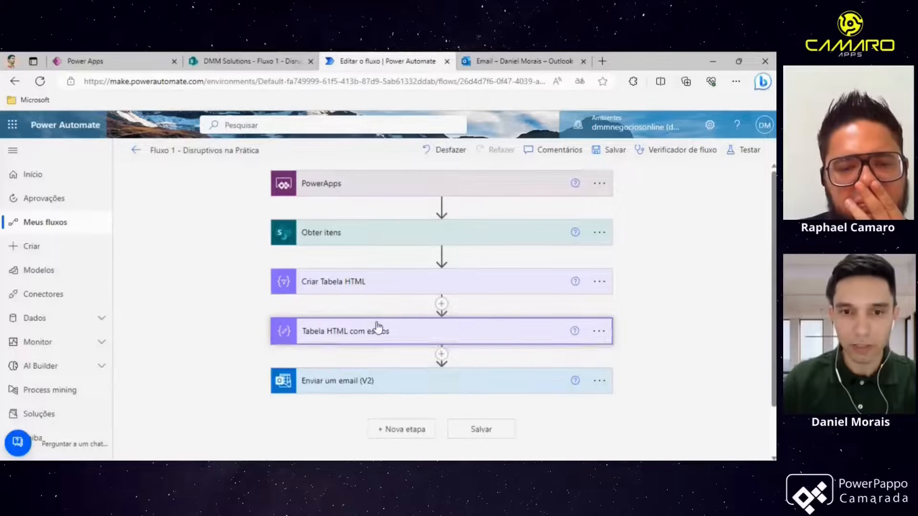
- Insert a step below Tabela HTML com estilos, search connectors for outlook, browse the Office 365 Outlook actions, then cancel
scroll(380, 329, "down", 2)
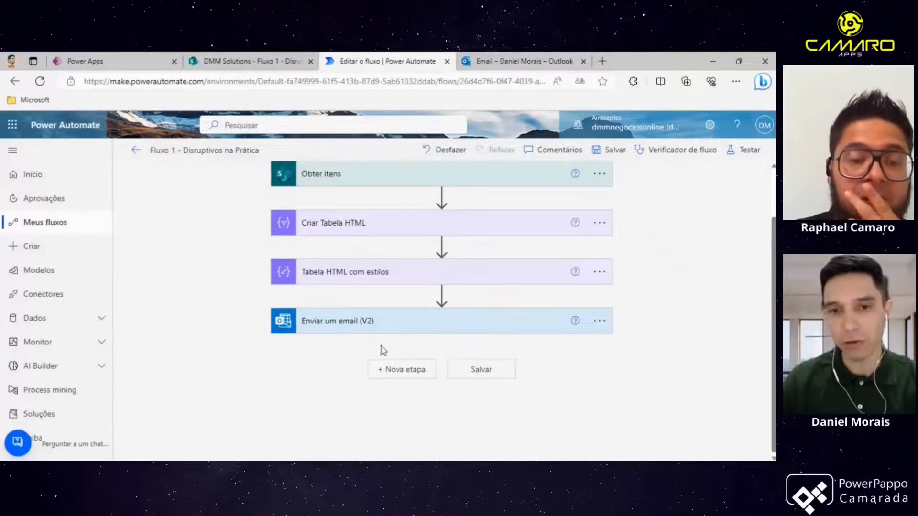
left_click(436, 321)
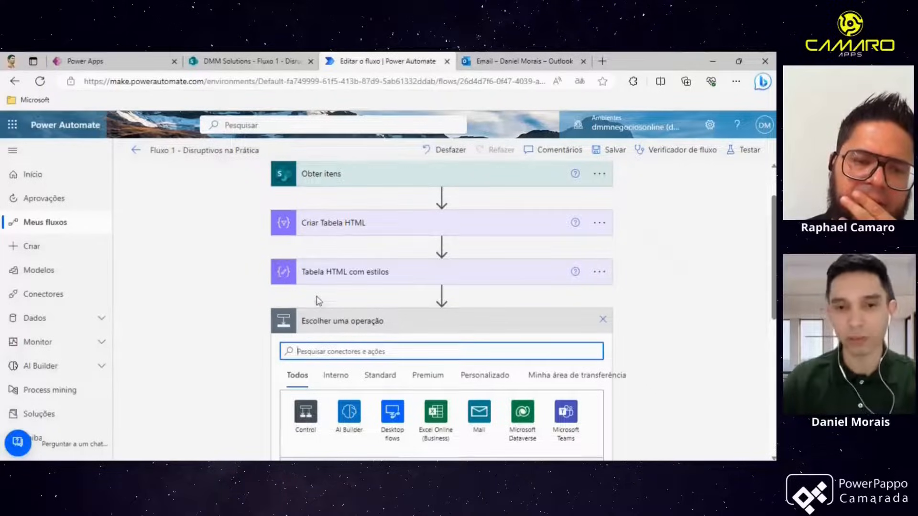
type("o")
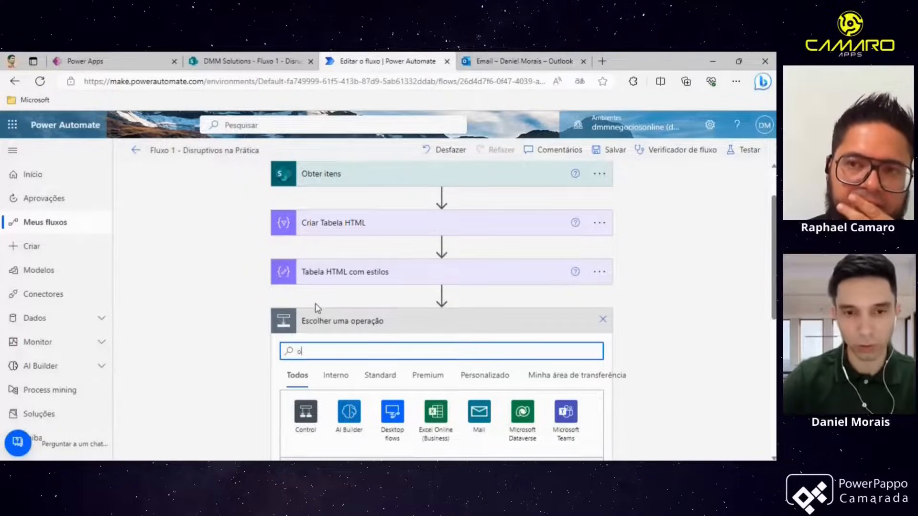
type("utlok")
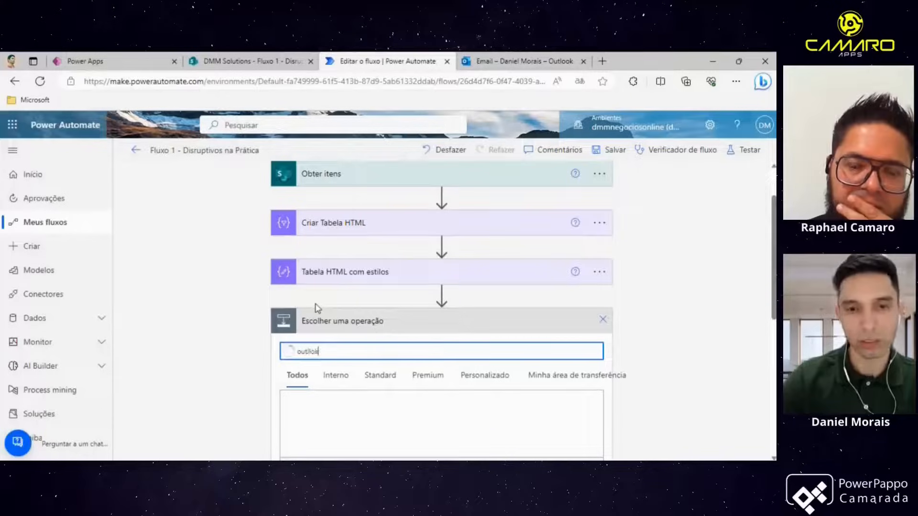
key("BackSpace")
key("BackSpace")
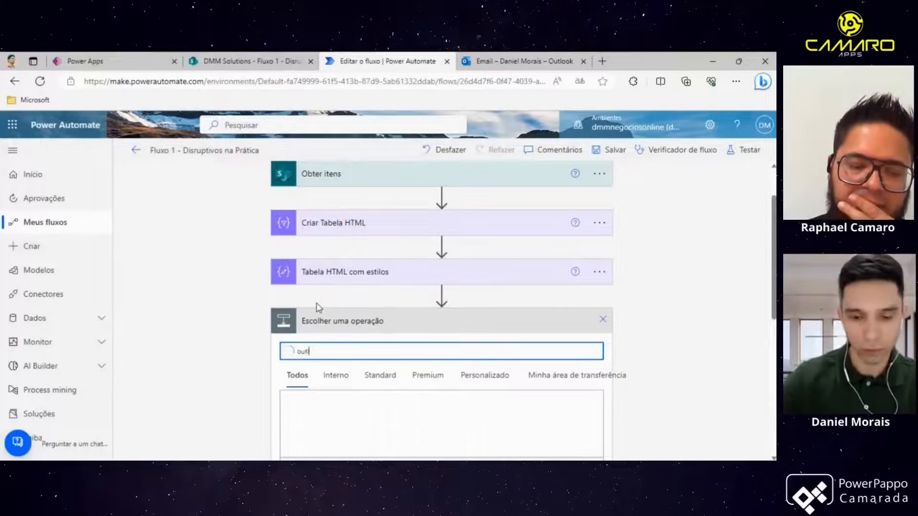
type("ook")
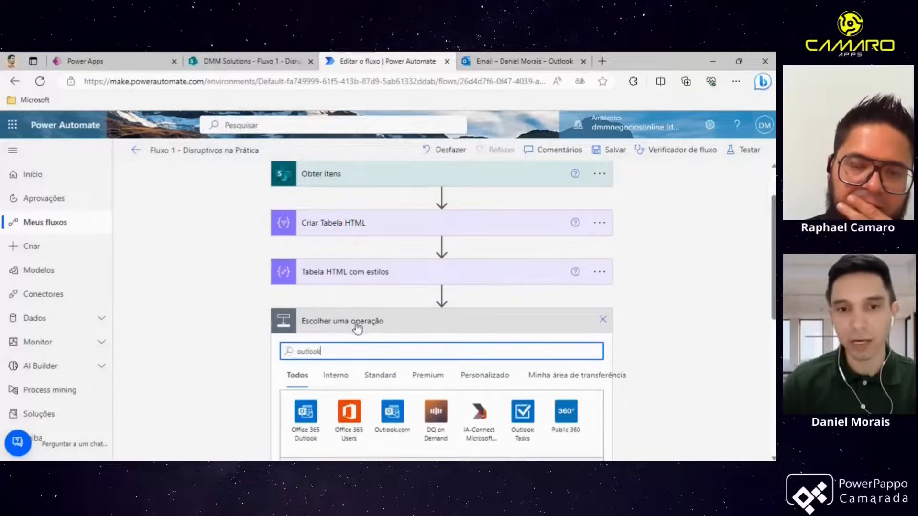
scroll(355, 326, "down", 1)
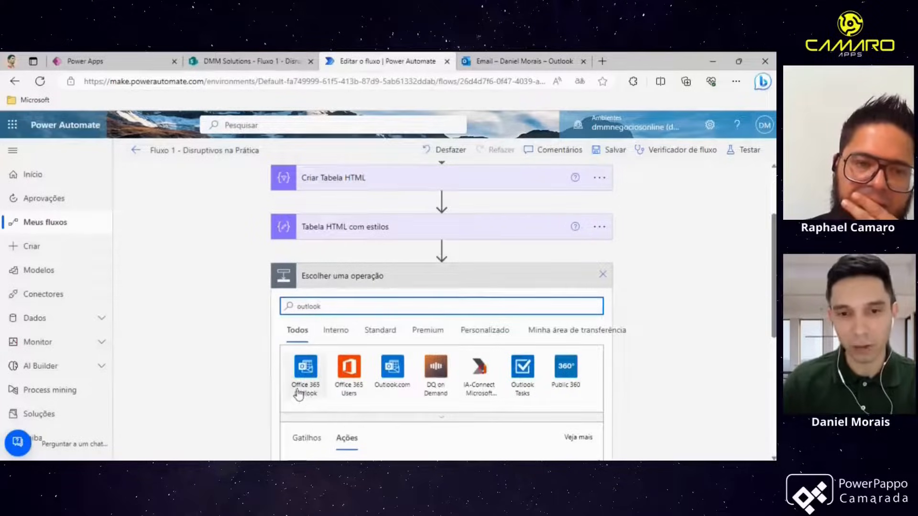
left_click(311, 378)
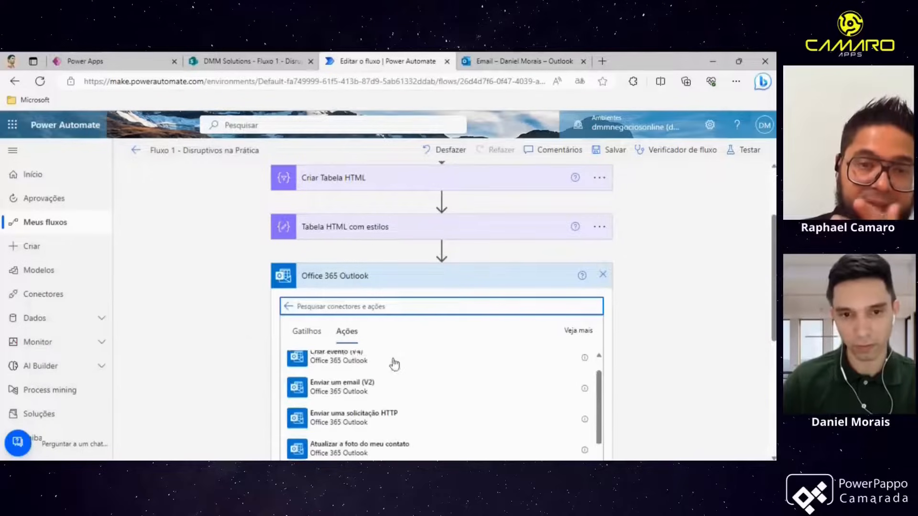
scroll(283, 346, "down", 1)
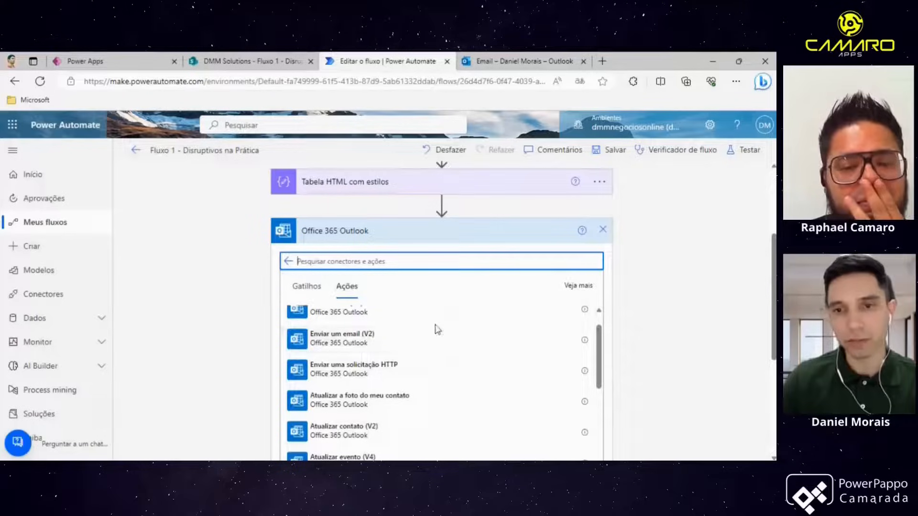
left_click(602, 230)
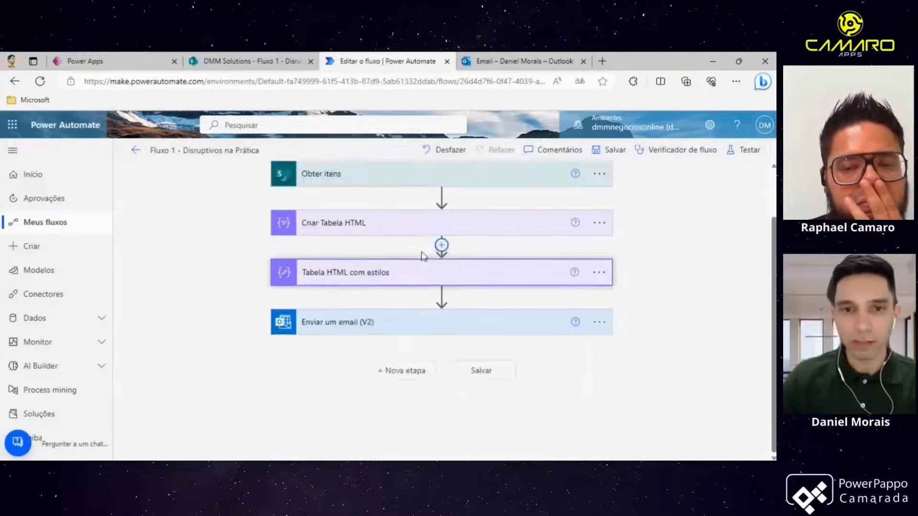
- Expand the Enviar um email (V2) action, review its utcNow subject expression and the body's HTML code view, then collapse it
left_click(367, 329)
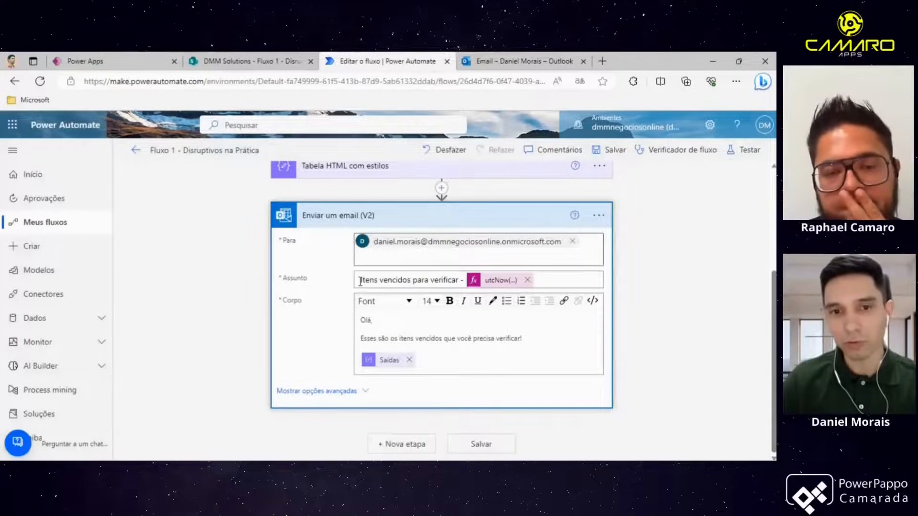
left_click(493, 283)
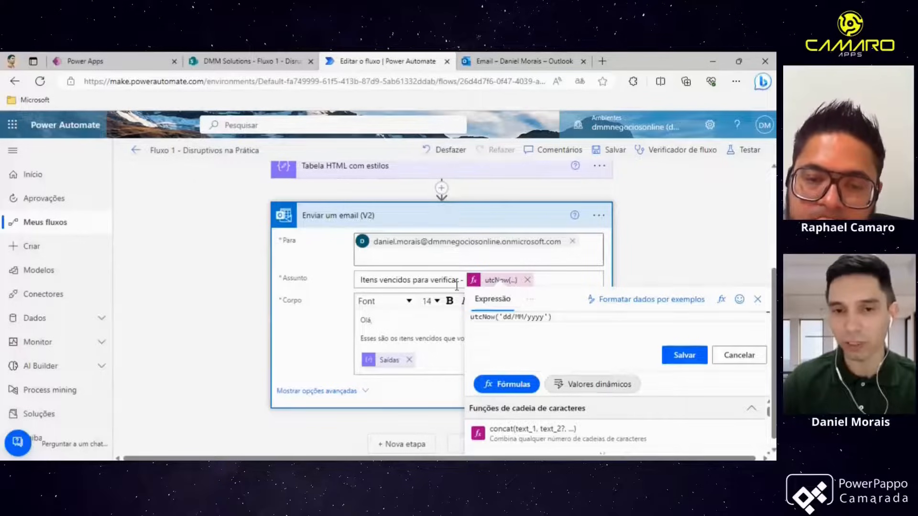
left_click(405, 328)
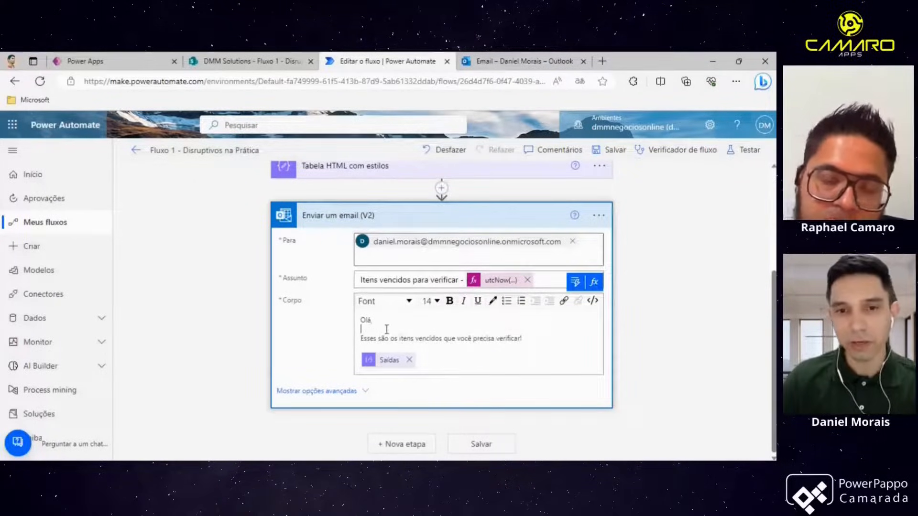
left_click_drag(362, 320, 502, 346)
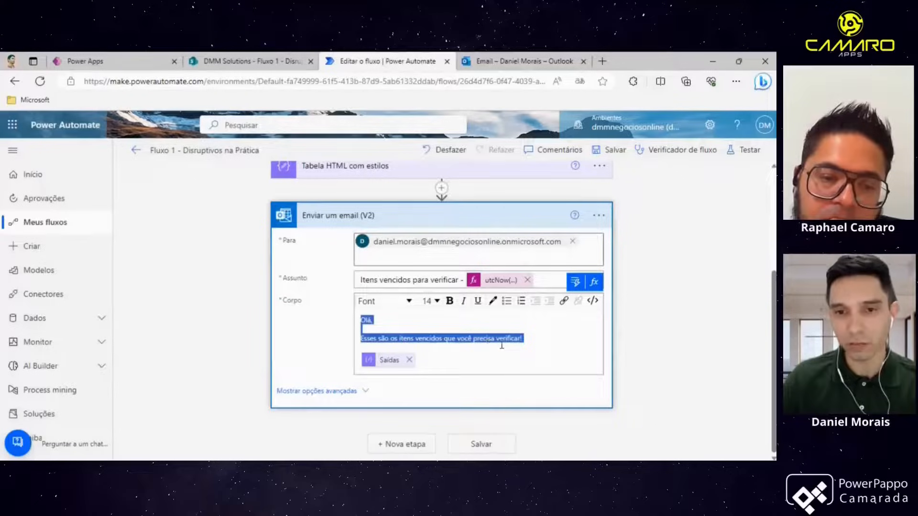
left_click(510, 349)
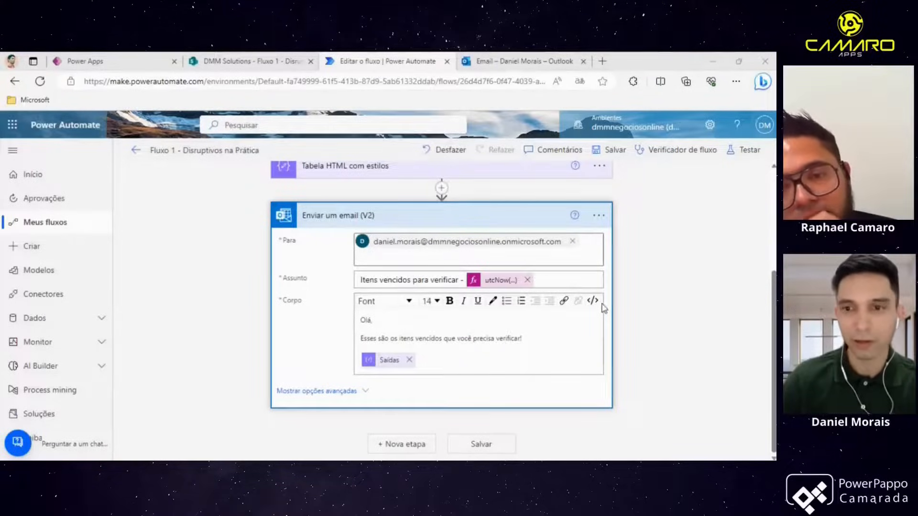
left_click(593, 300)
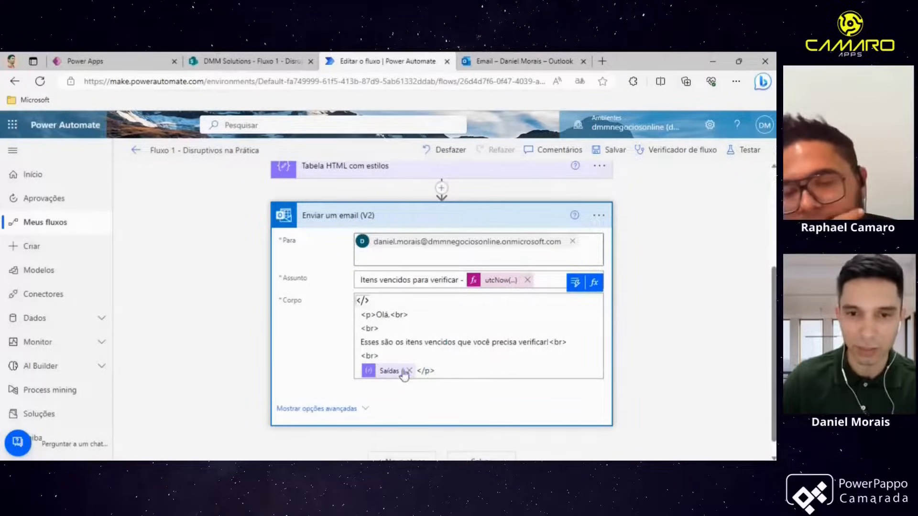
left_click(439, 370)
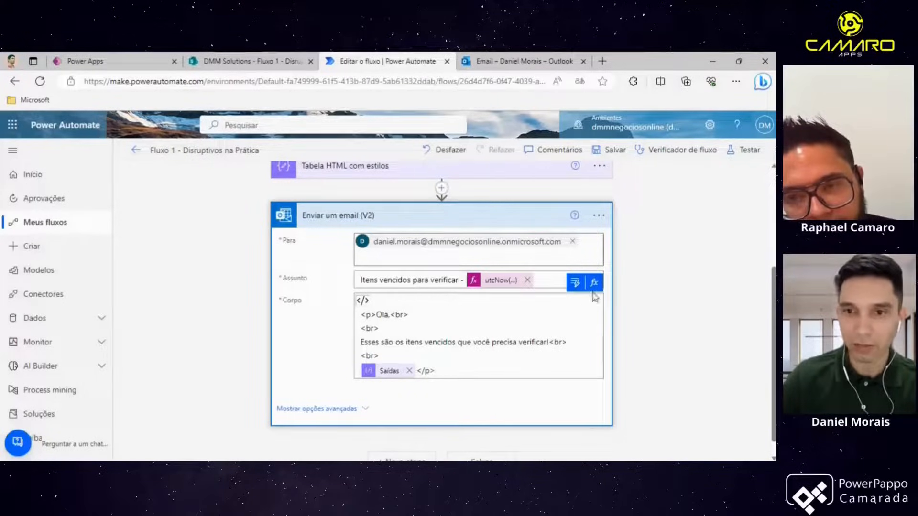
left_click(578, 282)
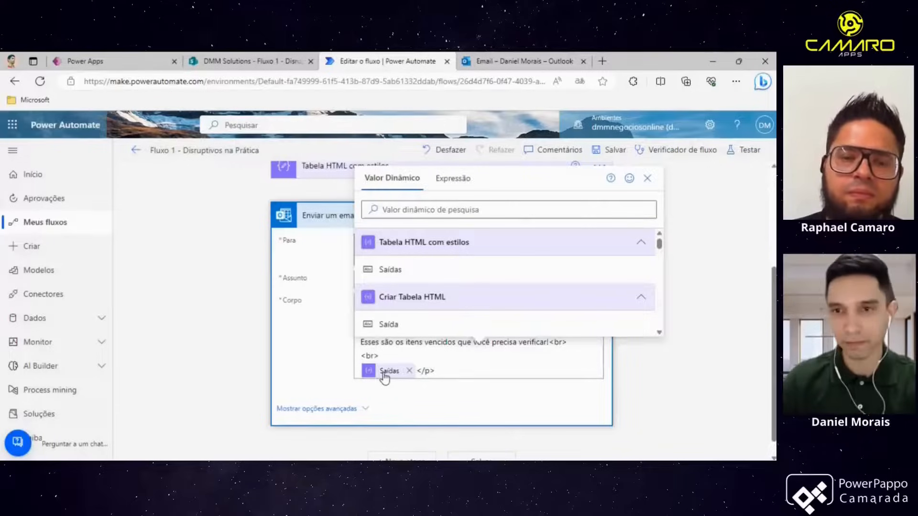
left_click(647, 178)
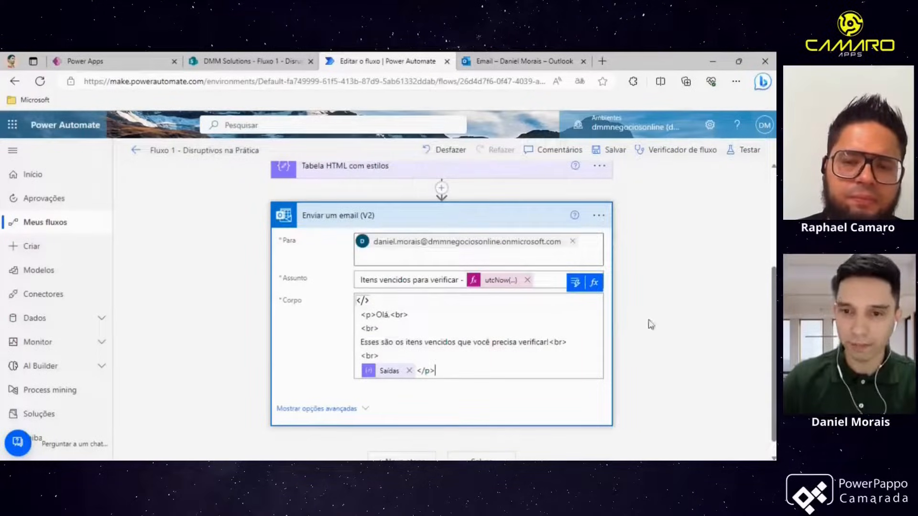
left_click(615, 304)
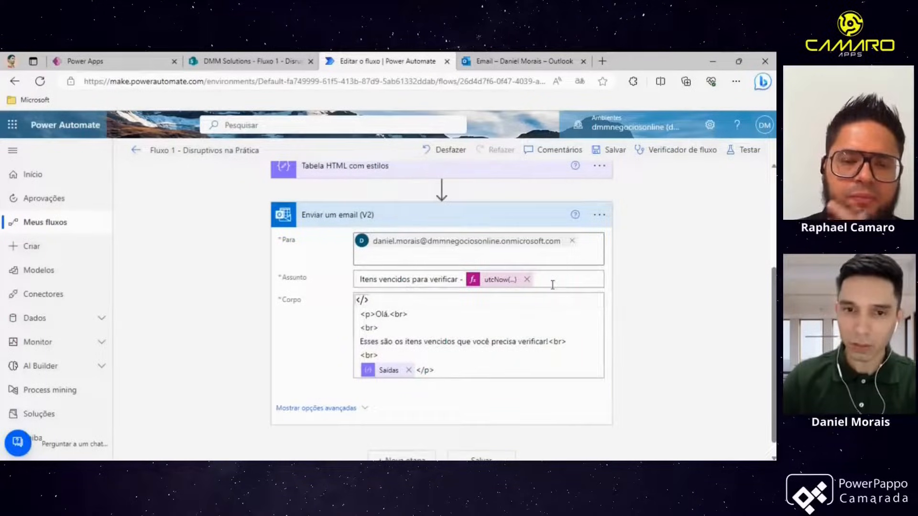
left_click(358, 301)
left_click(393, 221)
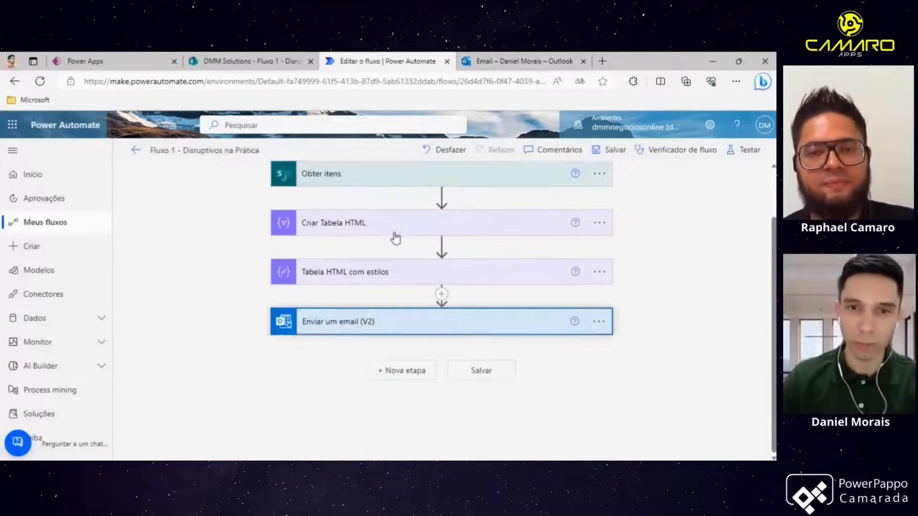
- Save the flow
scroll(395, 237, "up", 2)
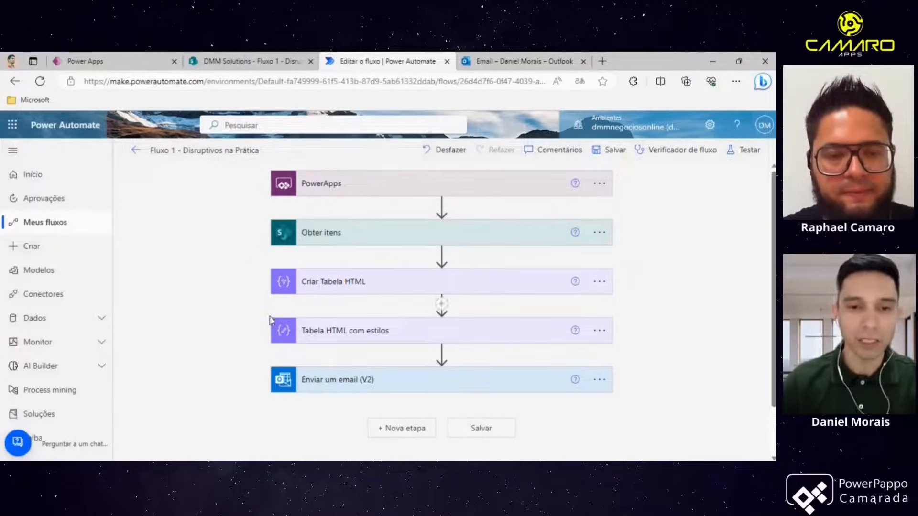
left_click(381, 380)
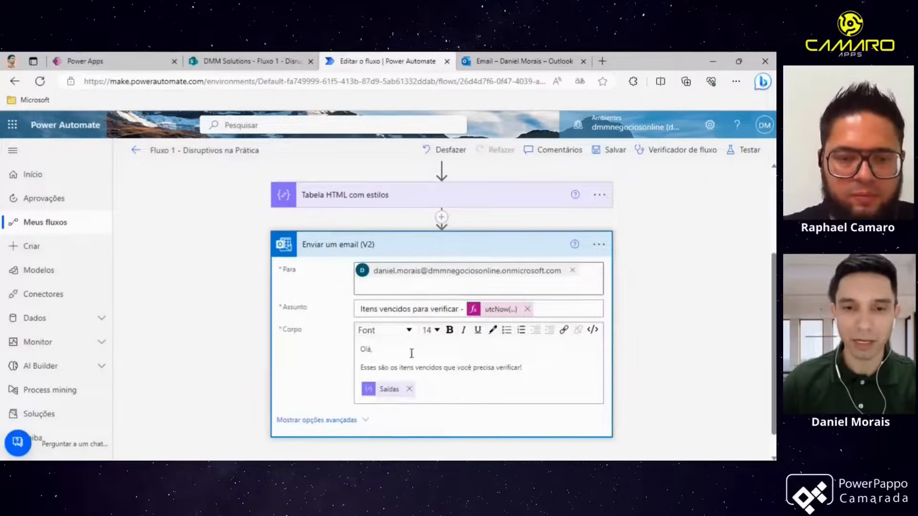
left_click(408, 246)
scroll(433, 292, "up", 2)
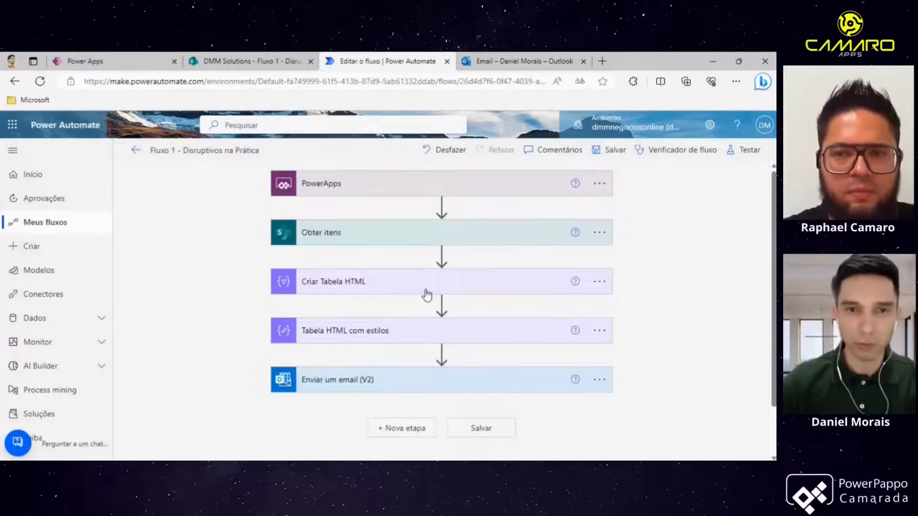
left_click(617, 151)
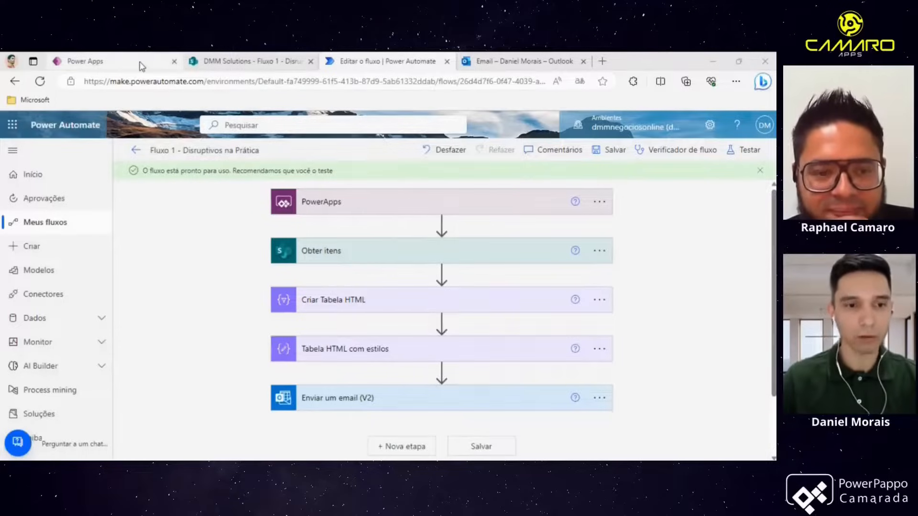
- Switch to the Power Apps tab and remove Fluxo 1 - Disruptivos na Prática from the app
mouse_move(141, 66)
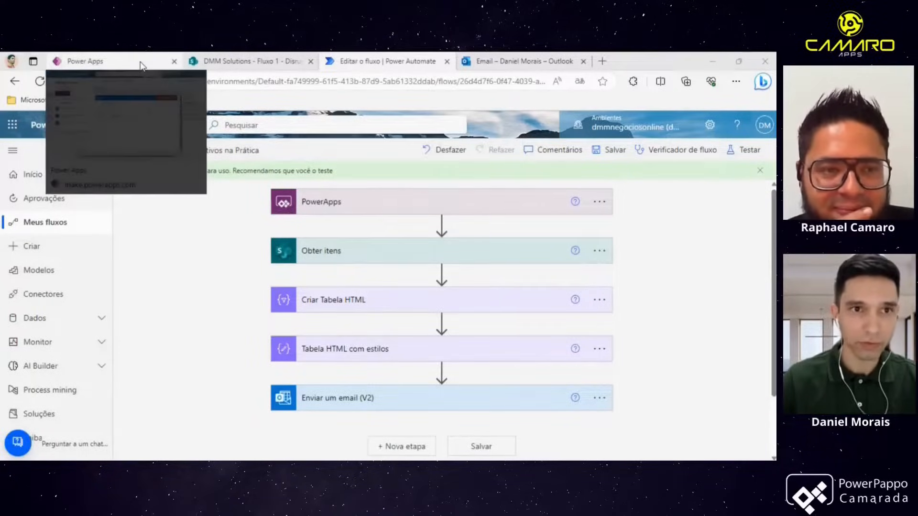
left_click(140, 65)
left_click(373, 200)
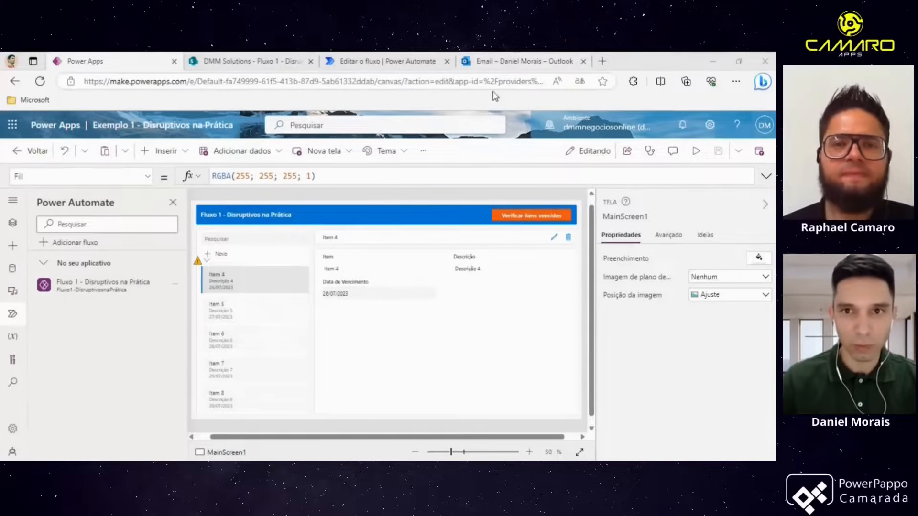
left_click(177, 291)
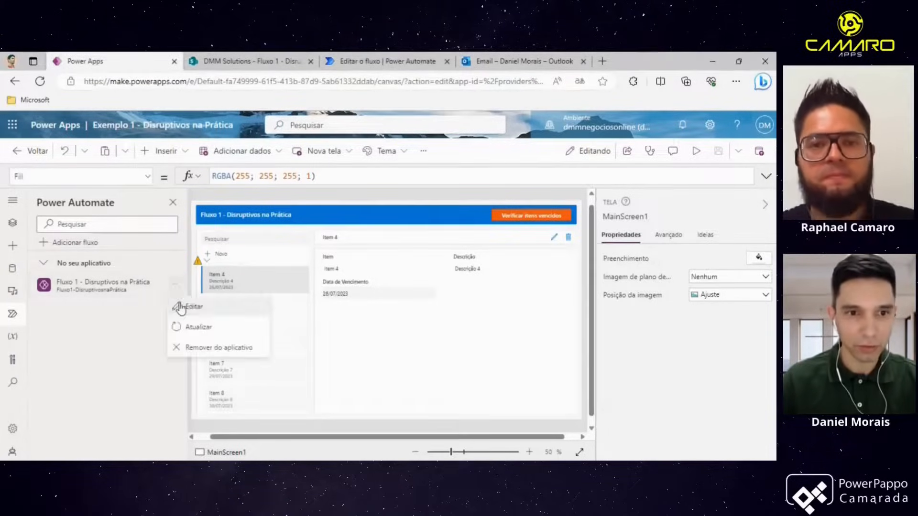
left_click(197, 351)
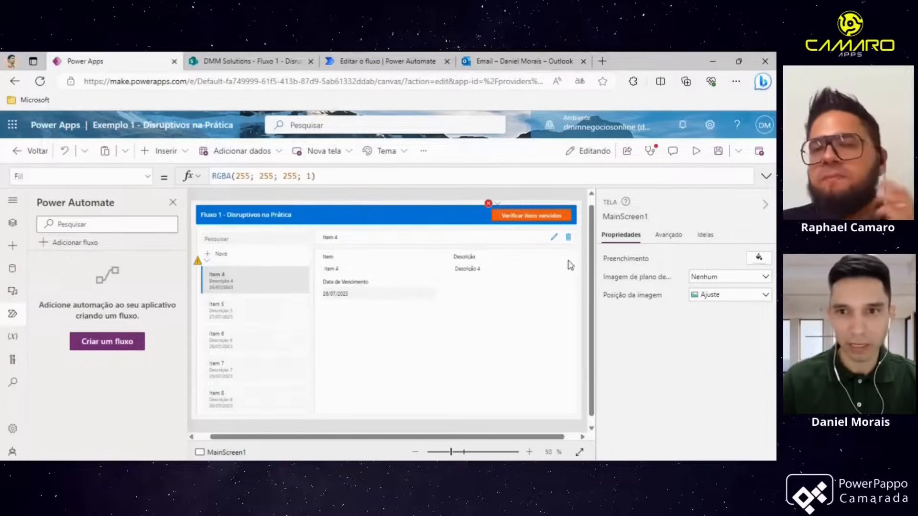
- Clear the OnSelect formula of the Verificar itens vencidos button
left_click(538, 216)
left_click(393, 176)
key("ctrl+a")
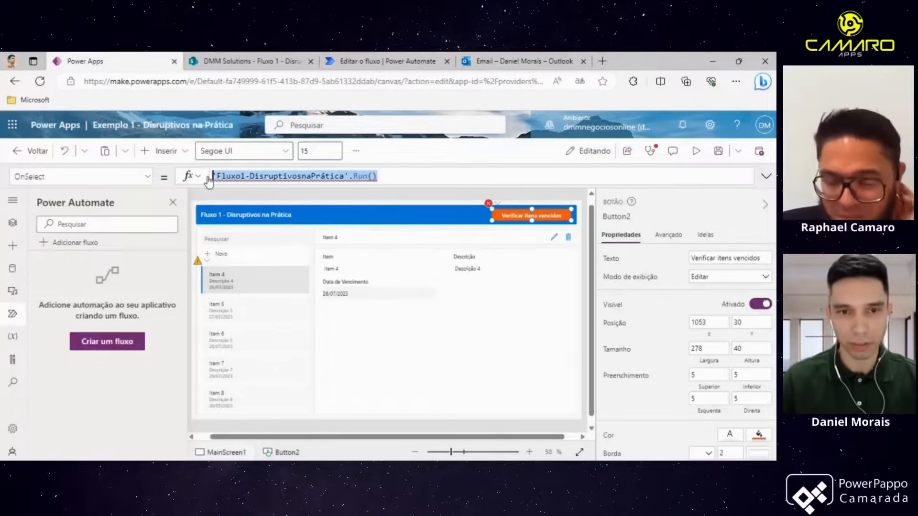
key("BackSpace")
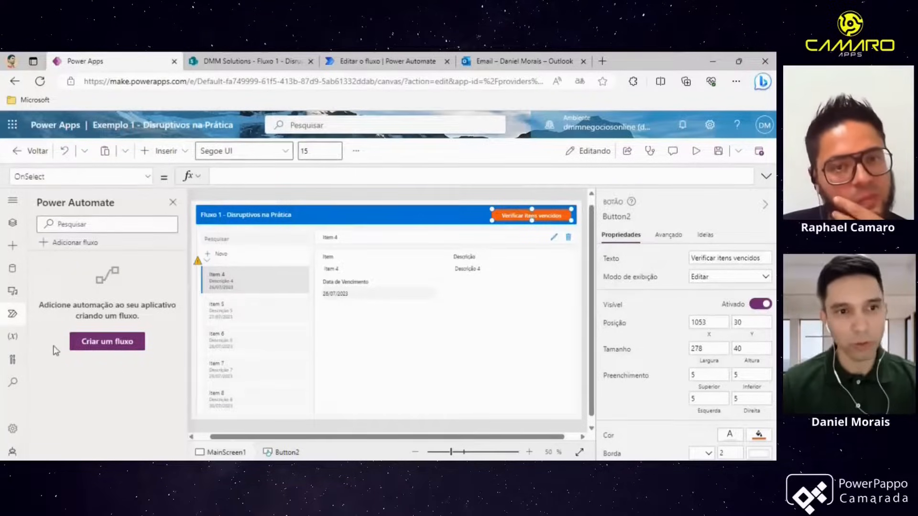
- Add Fluxo 1 - Disruptivos na Prática to the app and set the button's OnSelect to 'Fluxo1-DisruptivosnaPrática'.Run()
left_click(78, 243)
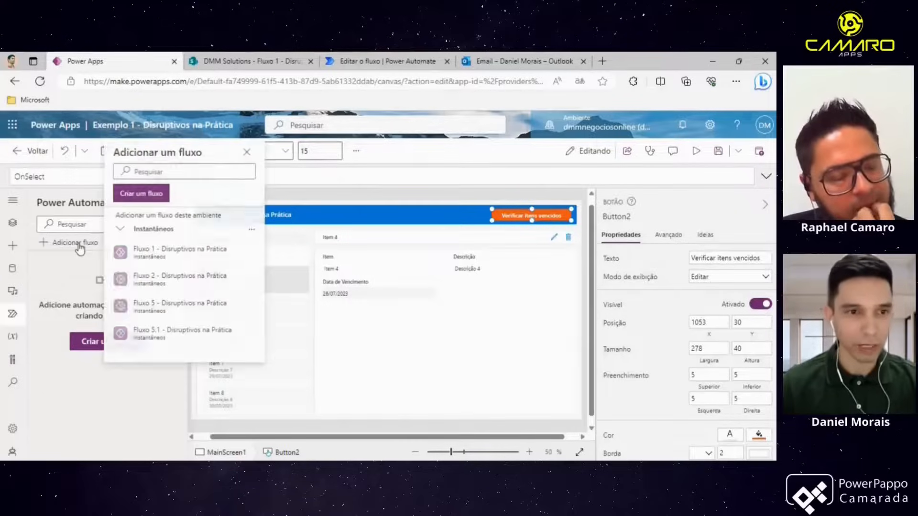
left_click(158, 256)
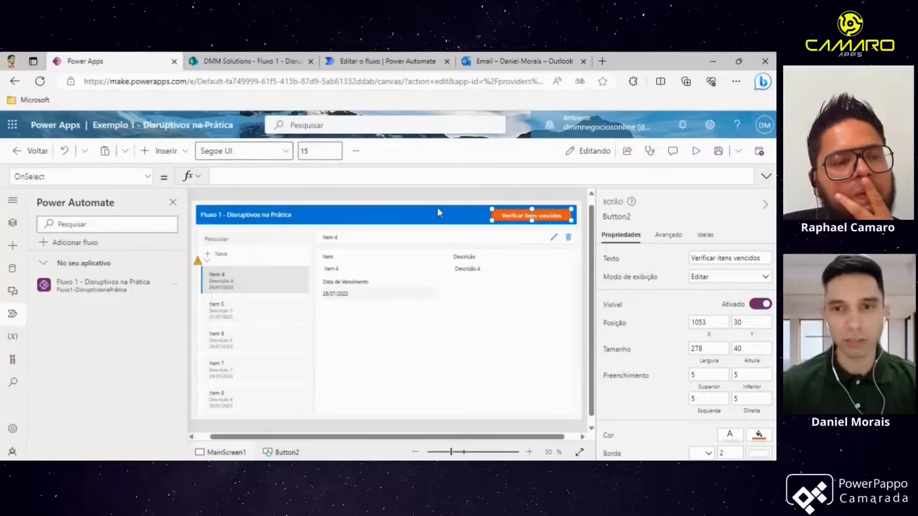
left_click(319, 176)
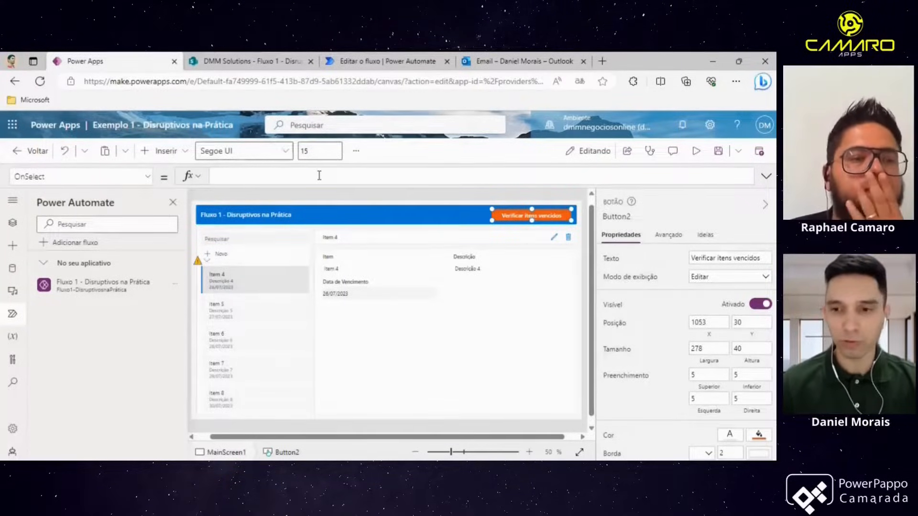
type("flu")
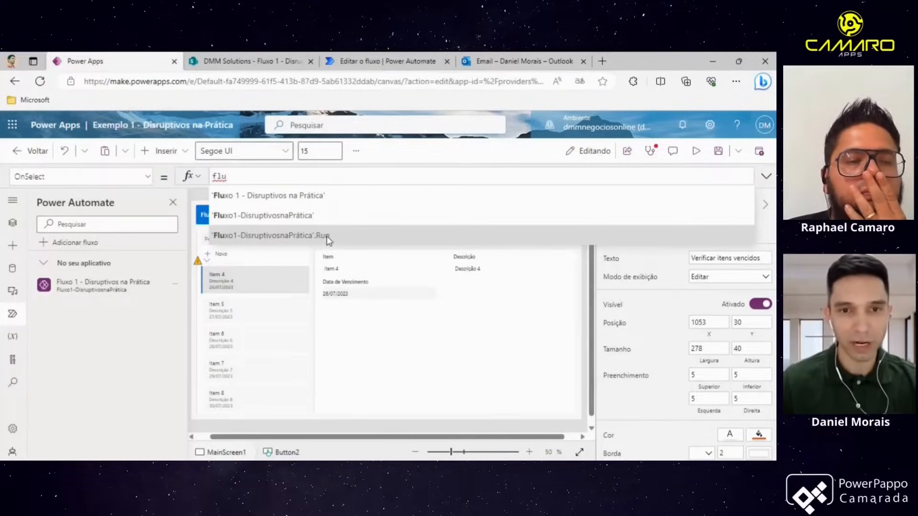
left_click(329, 237)
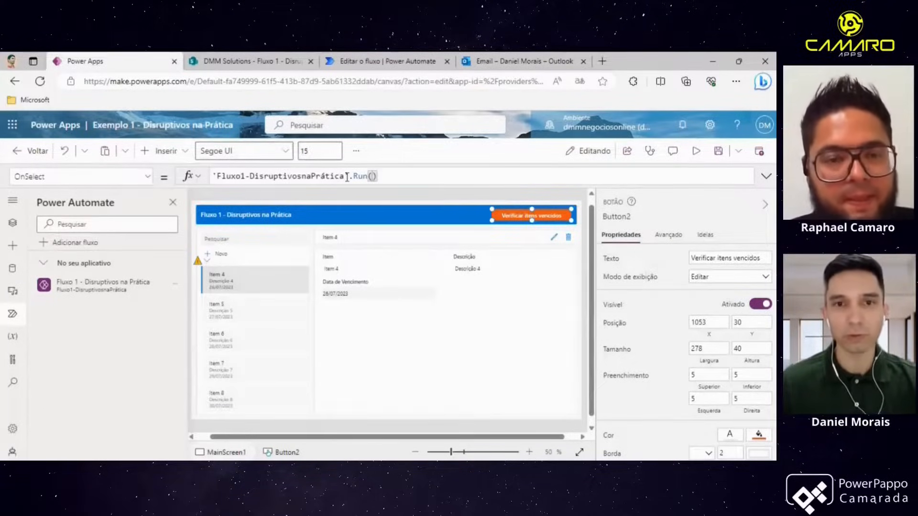
- Highlight the flow name and Run() parts of the OnSelect formula, then save the app
left_click_drag(349, 177, 218, 175)
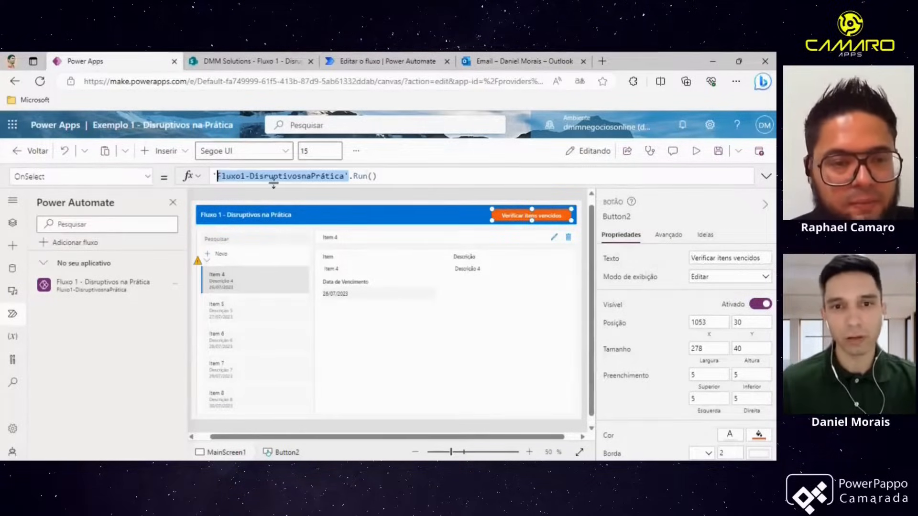
left_click(353, 177)
left_click_drag(353, 177, 377, 177)
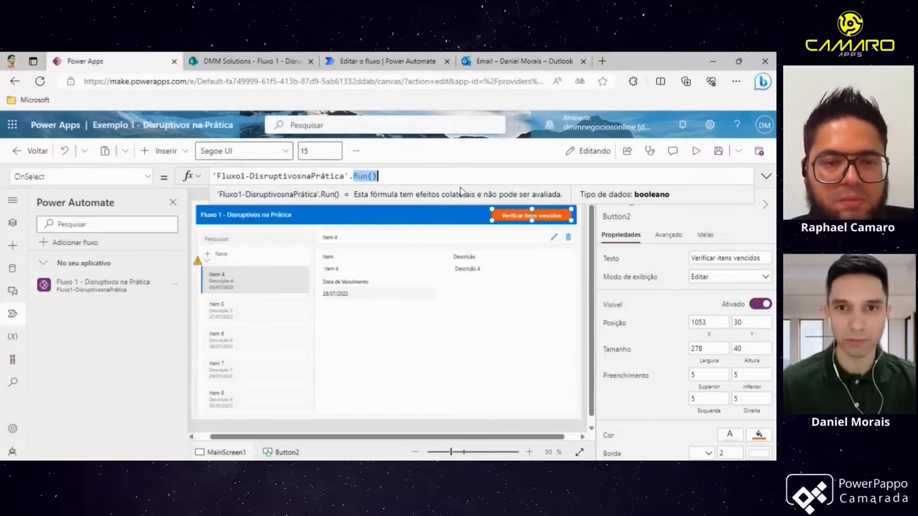
left_click(450, 164)
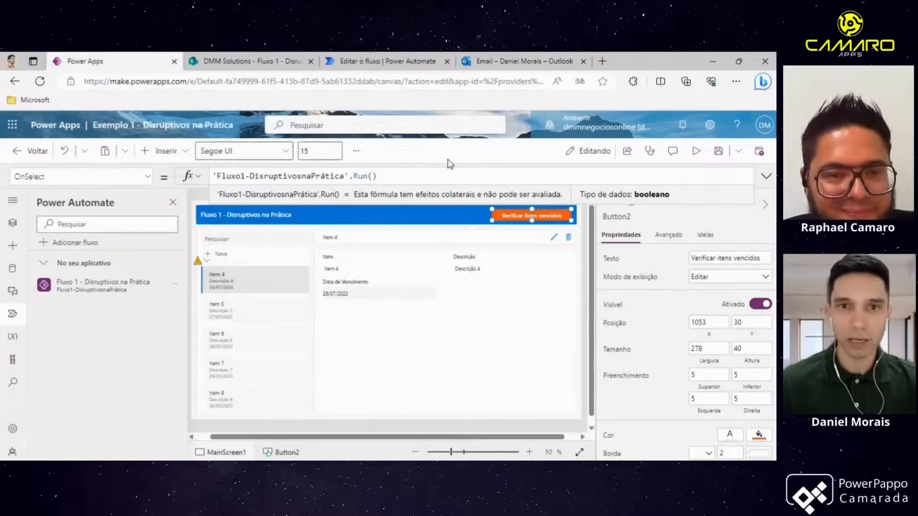
left_click(718, 151)
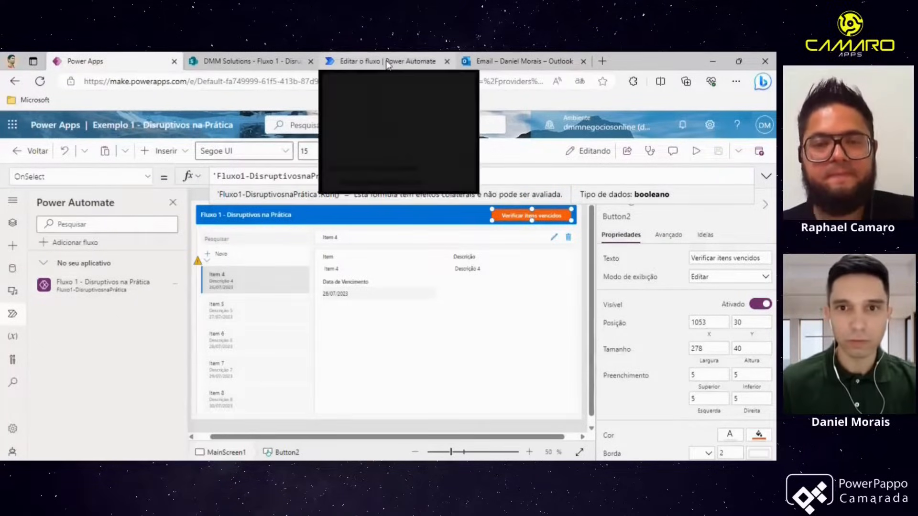
- Open the Fluxo 1 - Disruptivos na Prática details page from My flows and review its run history
left_click(404, 66)
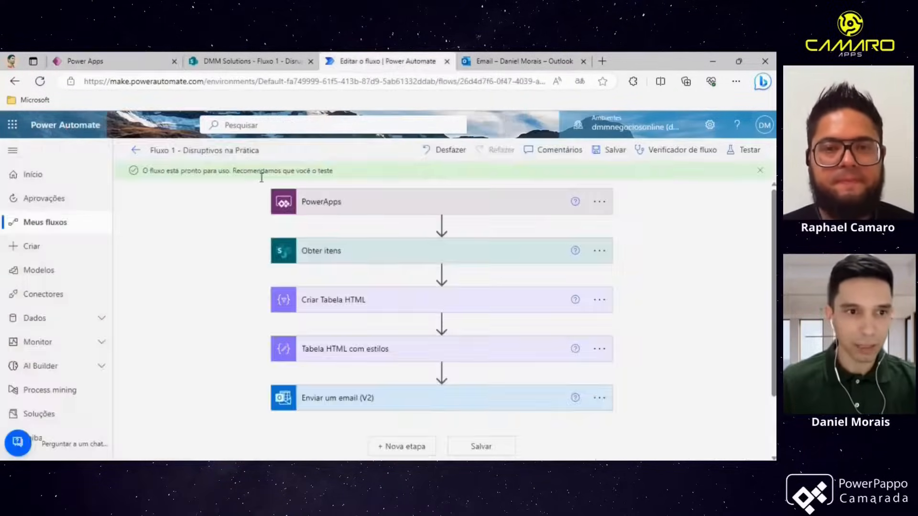
left_click(53, 225)
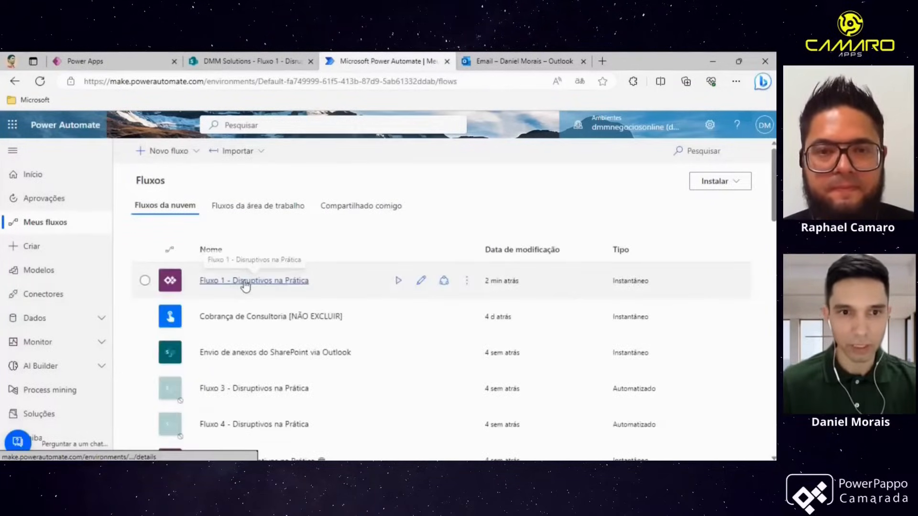
left_click(229, 282)
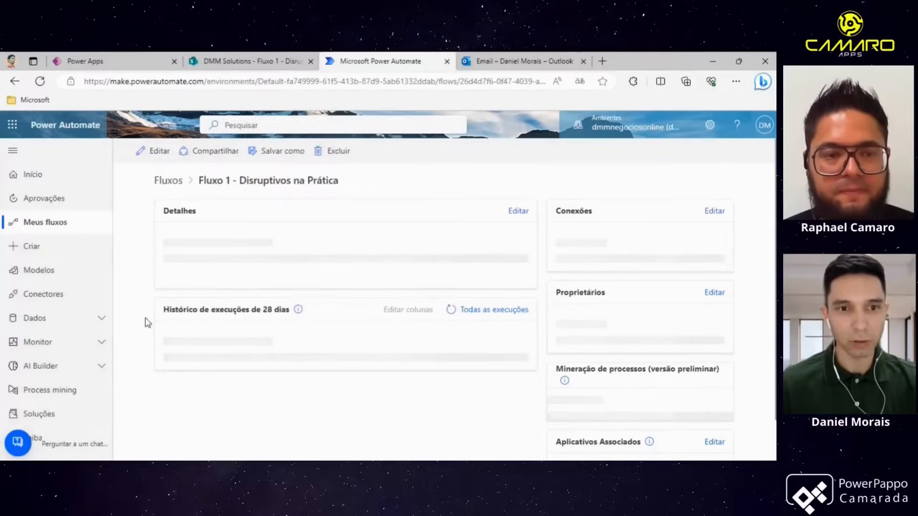
scroll(233, 363, "down", 3)
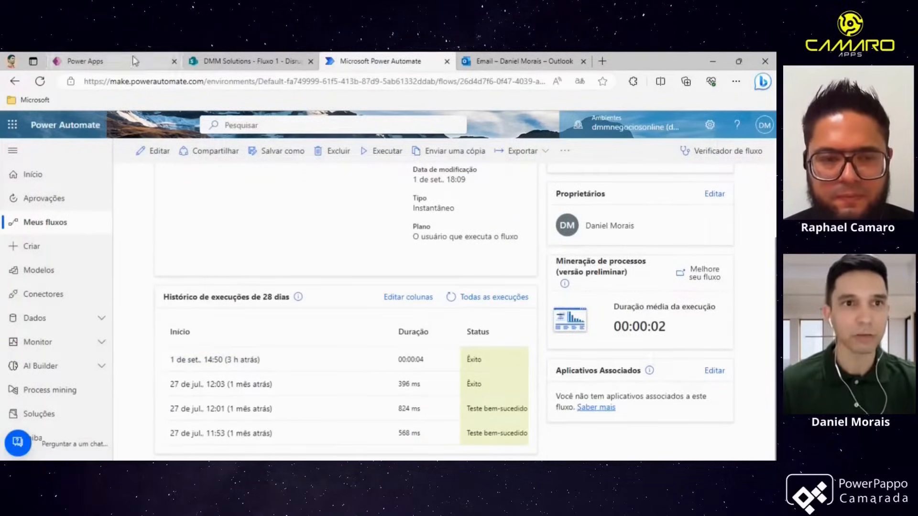
- Preview the app at screen size and press Verificar itens vencidos to trigger the flow
left_click(86, 62)
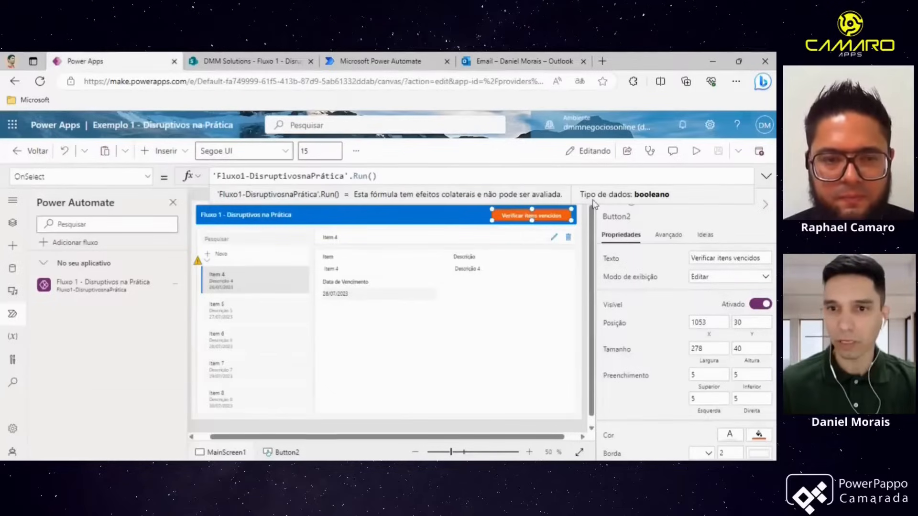
left_click(584, 235)
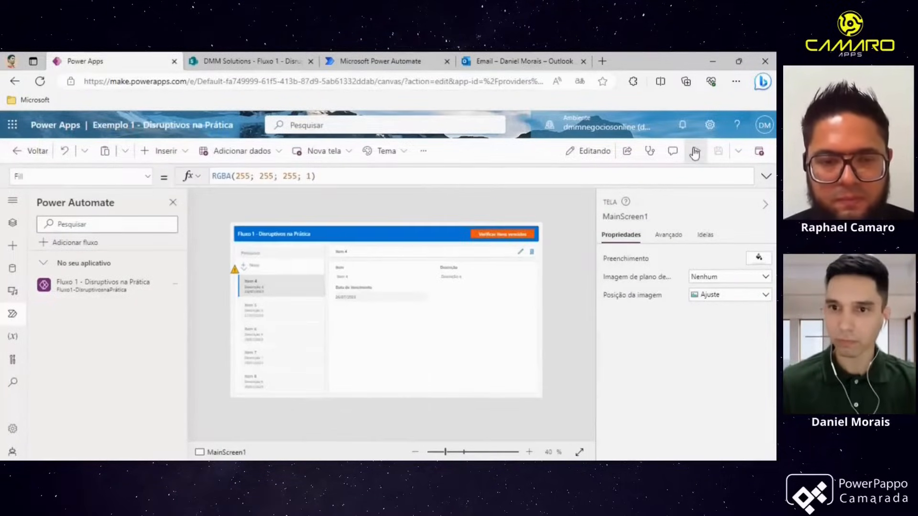
left_click(697, 151)
key("ctrl+minus")
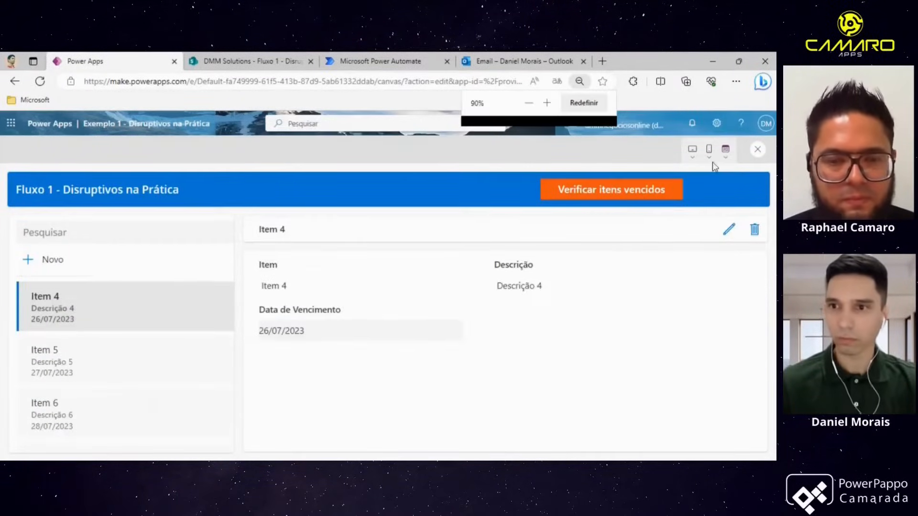
left_click(726, 154)
left_click(715, 188)
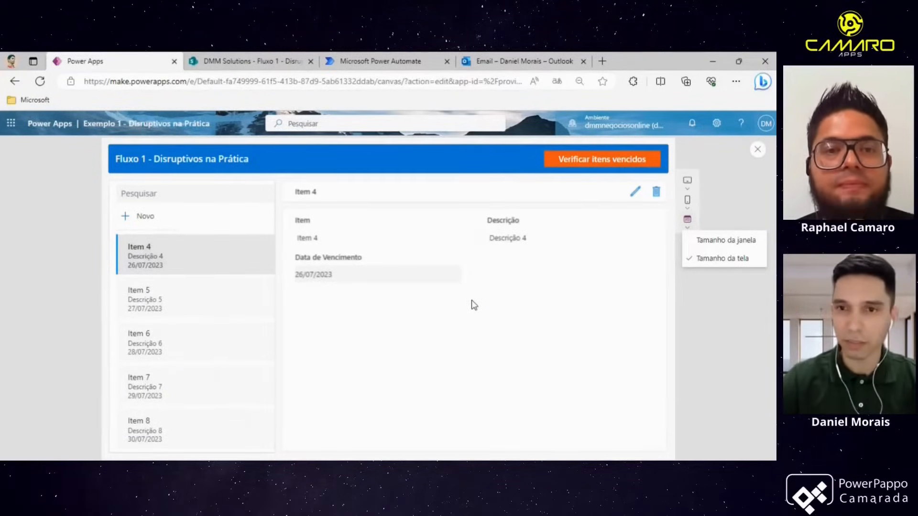
left_click(593, 160)
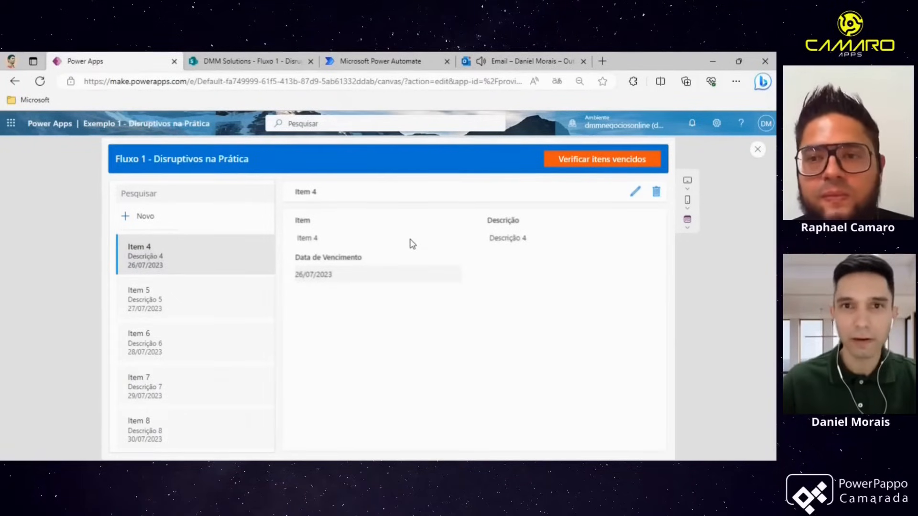
- Refresh the flow's run history and open the most recent run
left_click(383, 67)
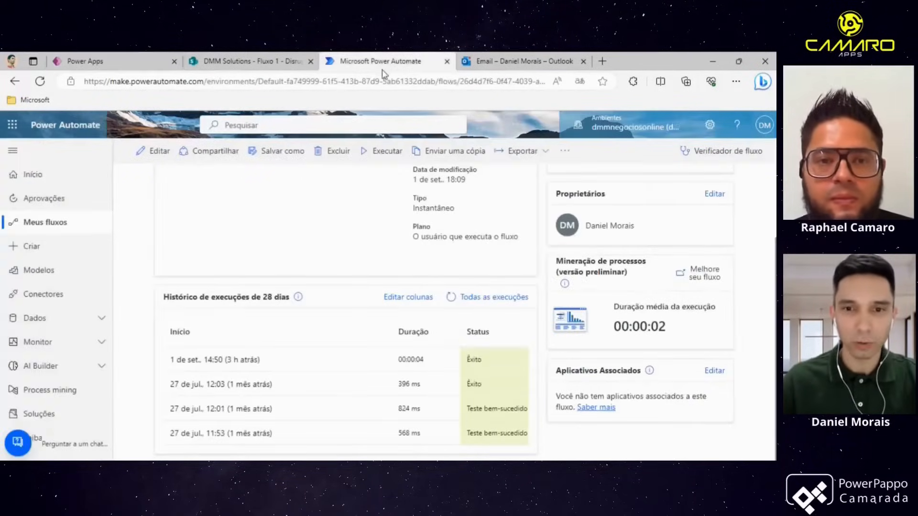
left_click(451, 301)
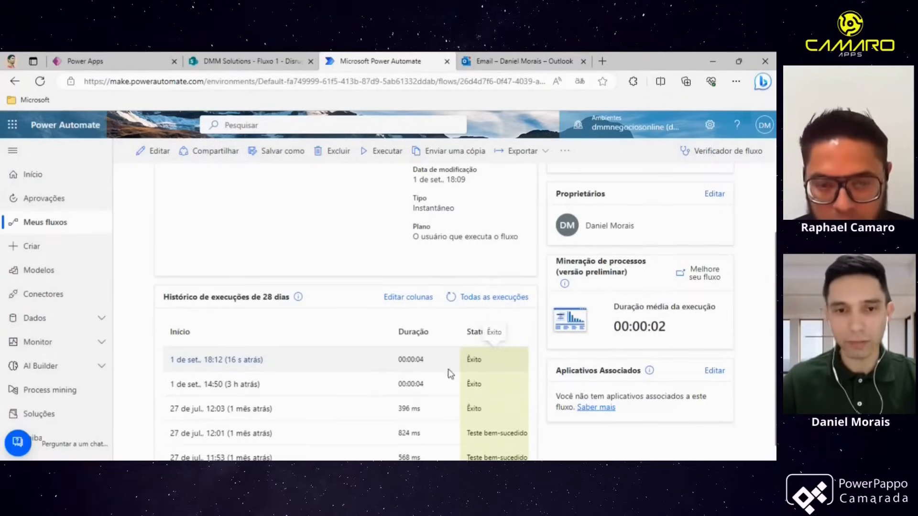
left_click(243, 362)
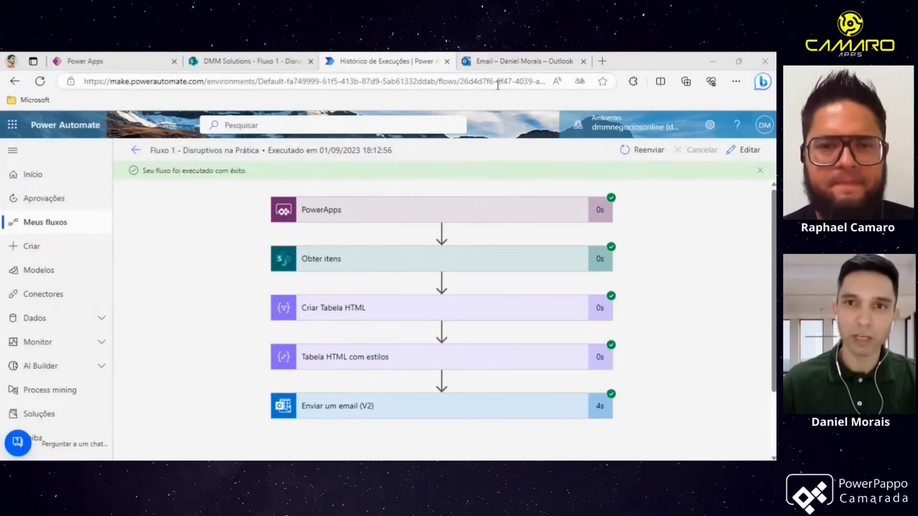
- Open the Itens vencidos para verificar email in Outlook and examine its greeting and overdue items table
left_click(493, 67)
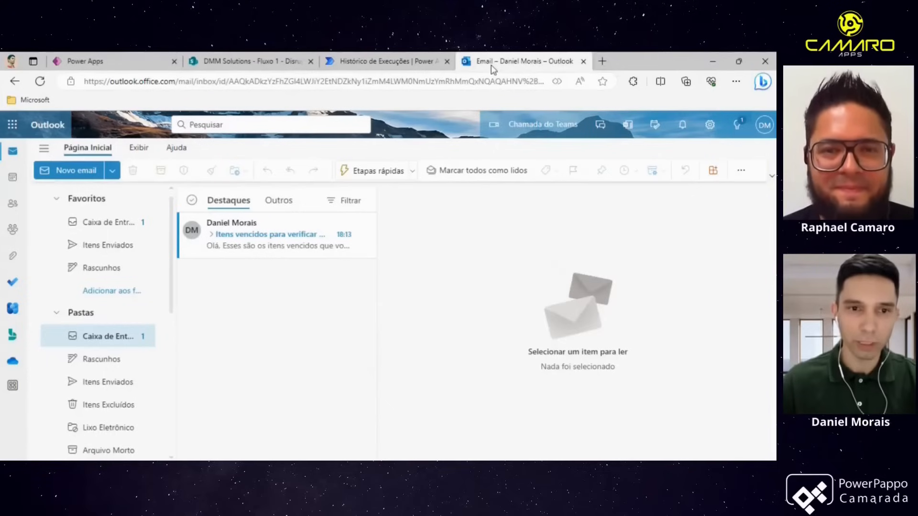
left_click(274, 238)
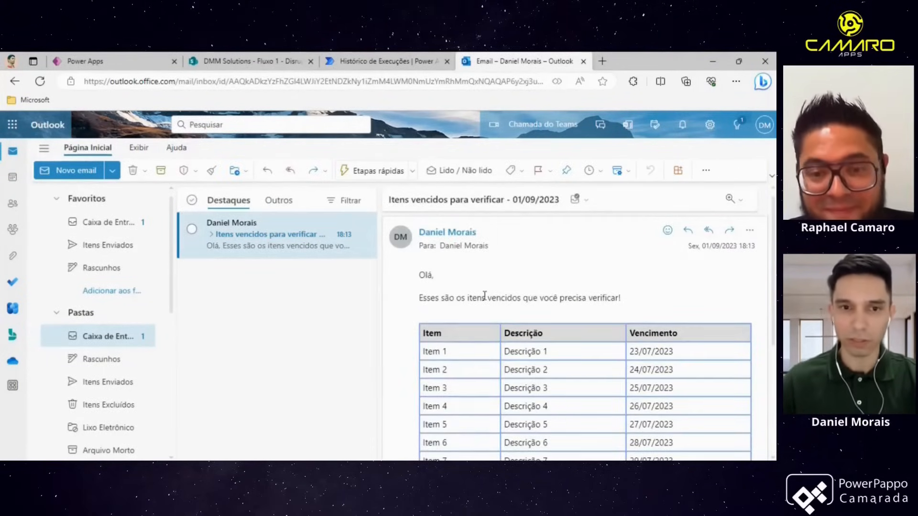
scroll(485, 298, "down", 1)
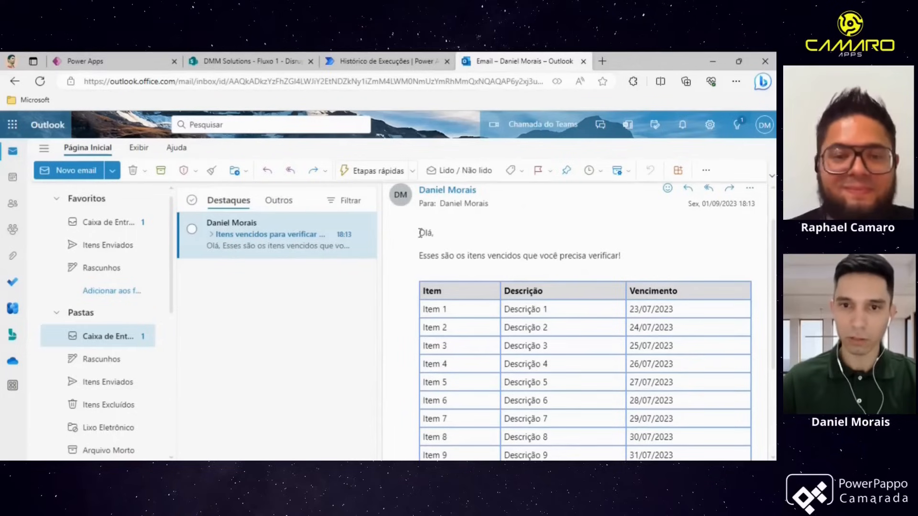
left_click_drag(420, 233, 642, 261)
scroll(676, 254, "down", 1)
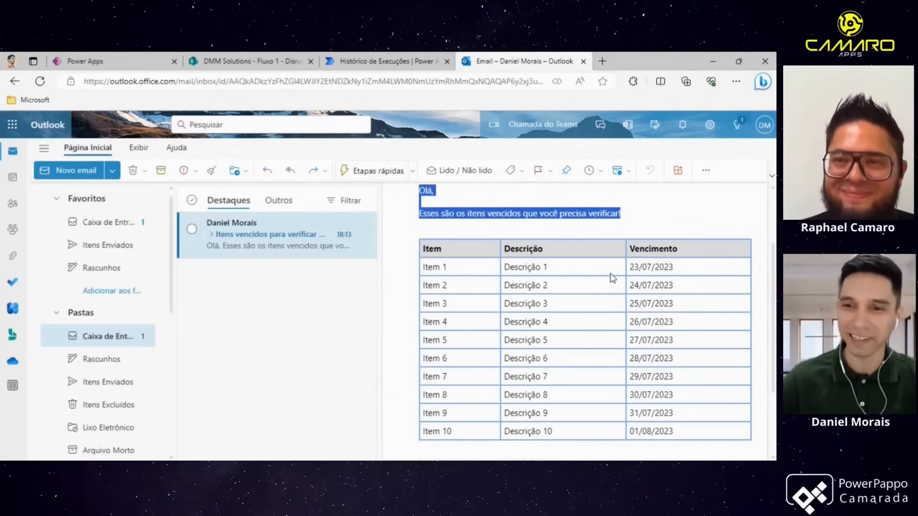
left_click_drag(613, 277, 707, 390)
left_click_drag(697, 433, 438, 267)
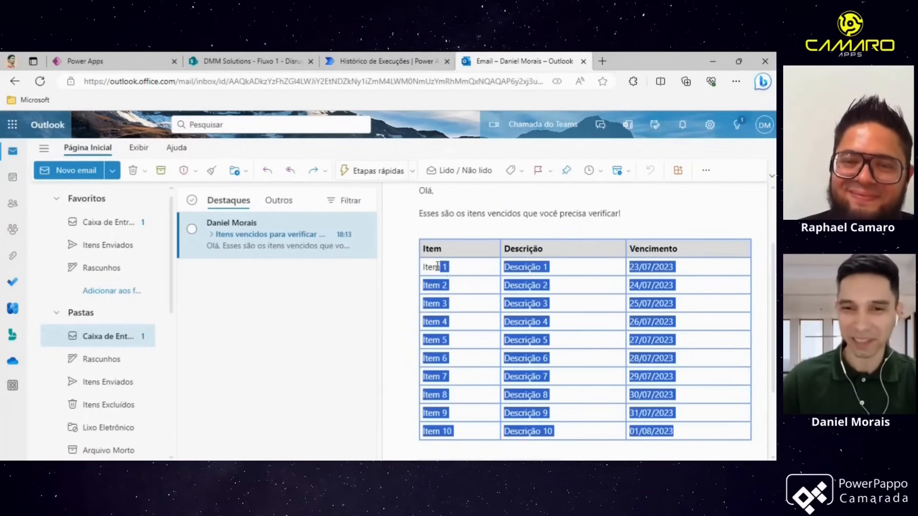
left_click(653, 300)
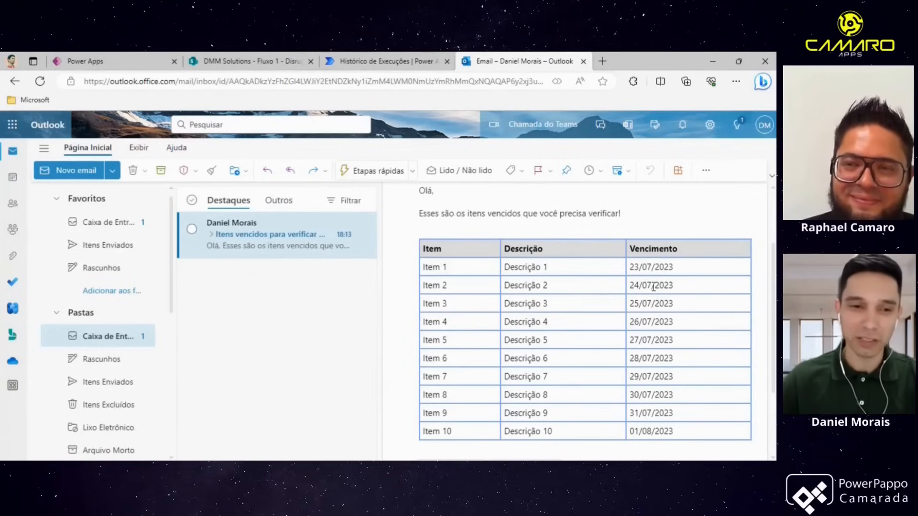